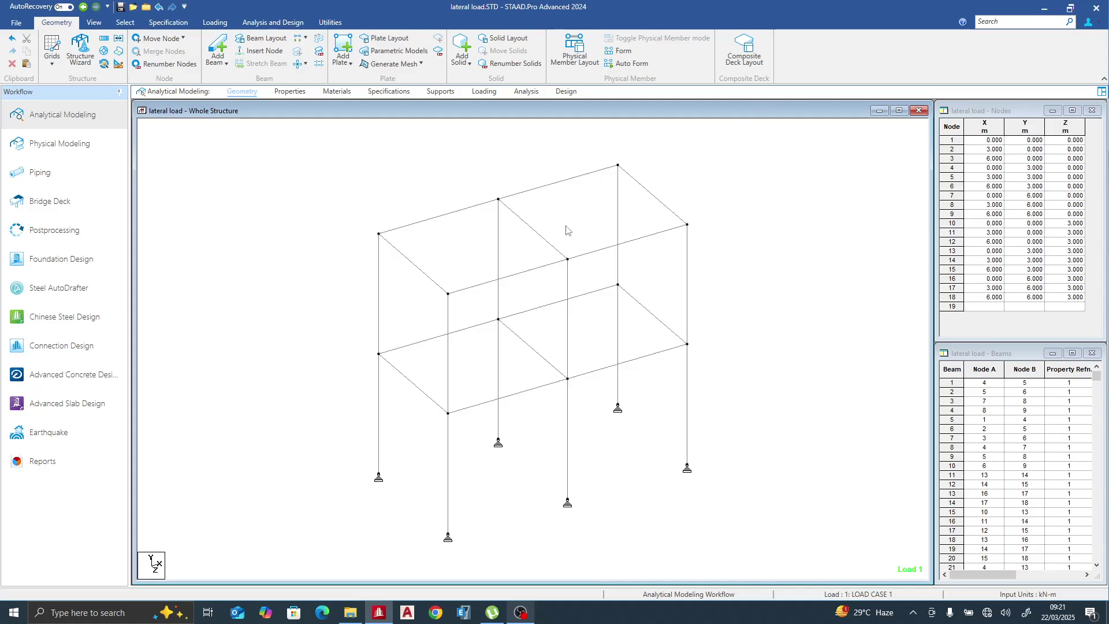
- Inspect the section and length of several roof beams and an upper-storey column in the frame
double_click(443, 223)
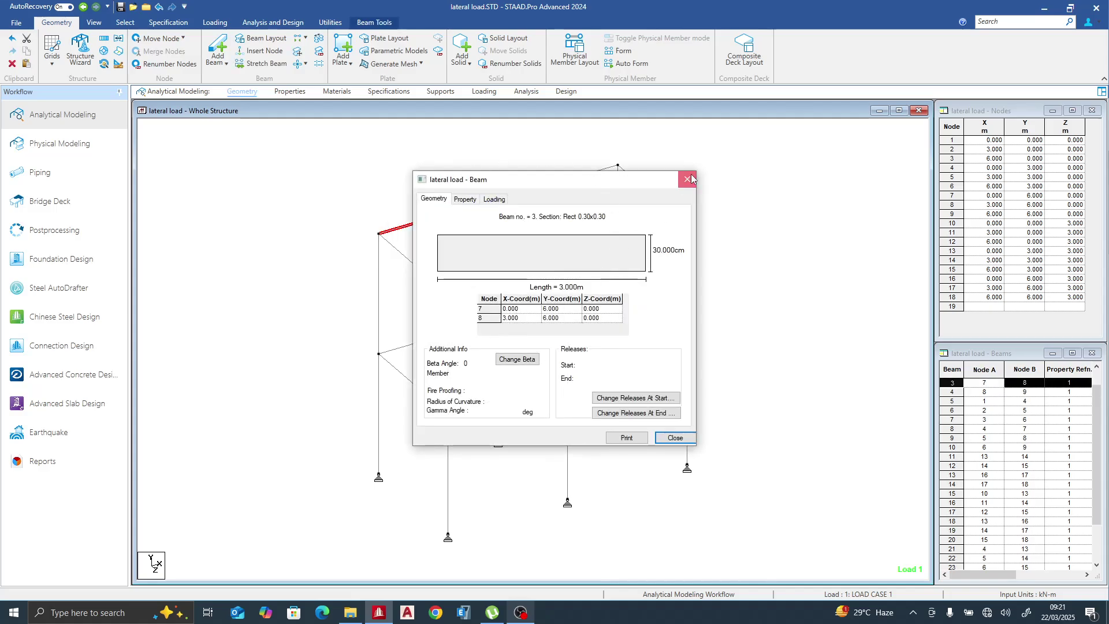
click(691, 176)
double_click(542, 188)
click(688, 179)
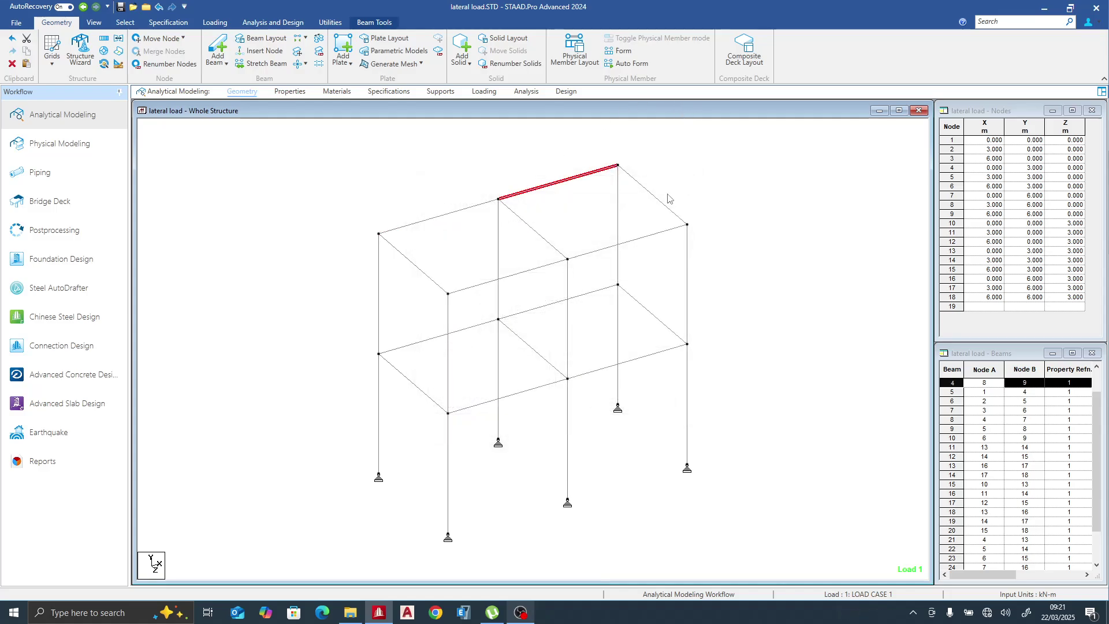
double_click(662, 201)
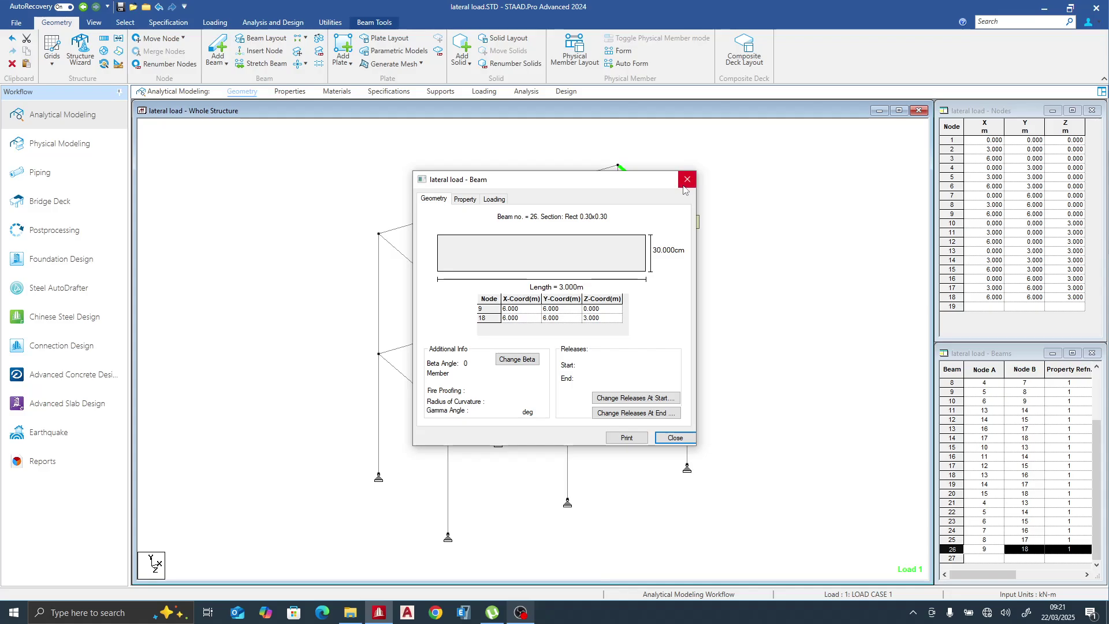
click(682, 184)
double_click(686, 290)
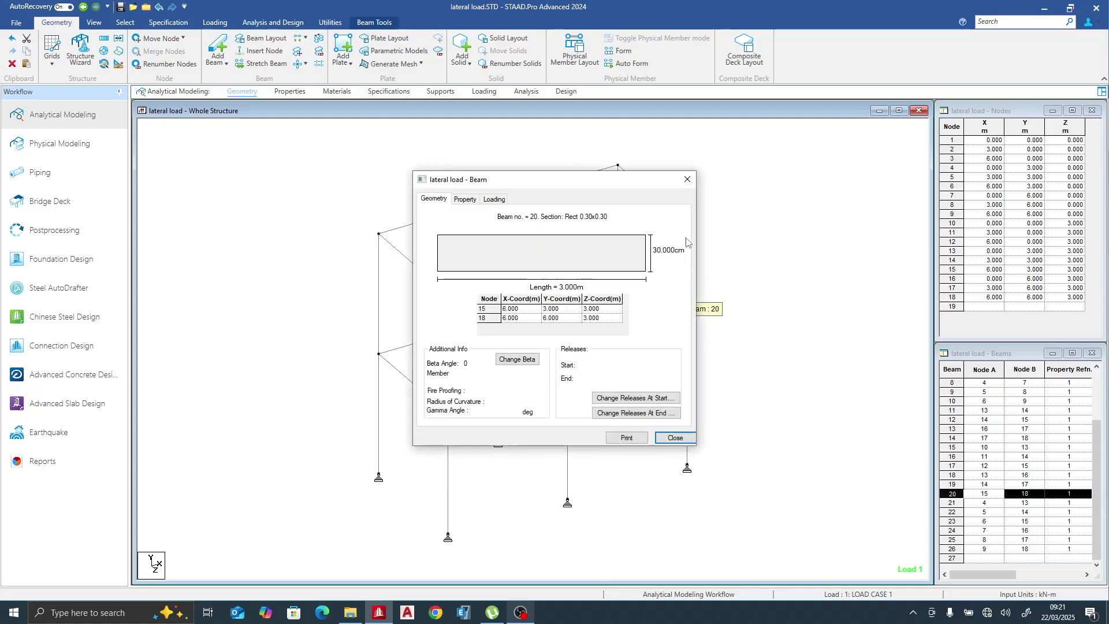
click(690, 184)
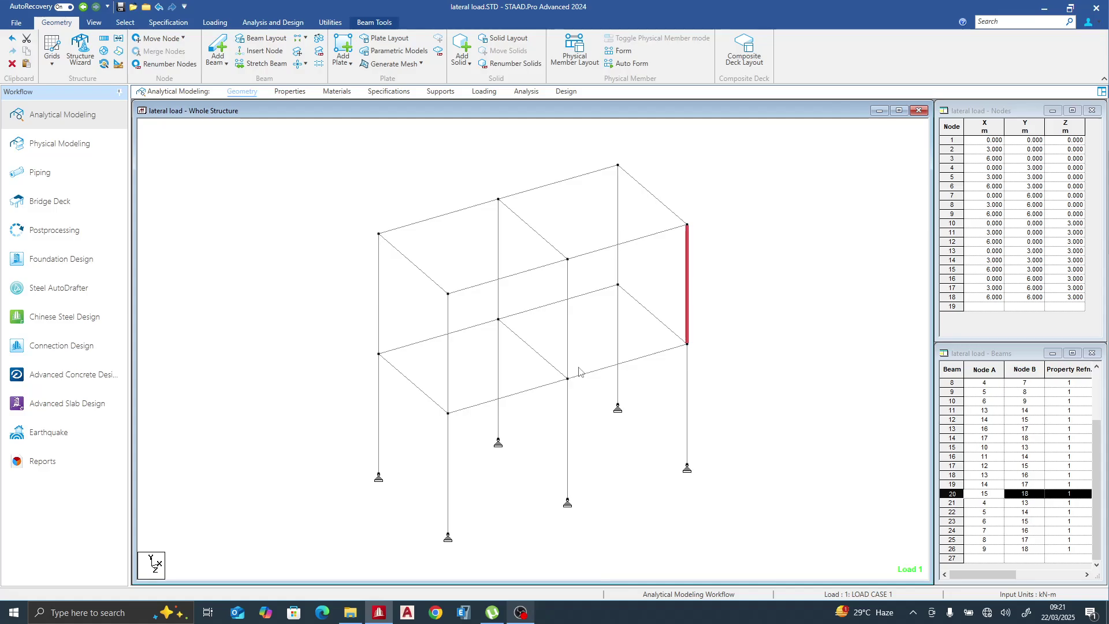
click(495, 508)
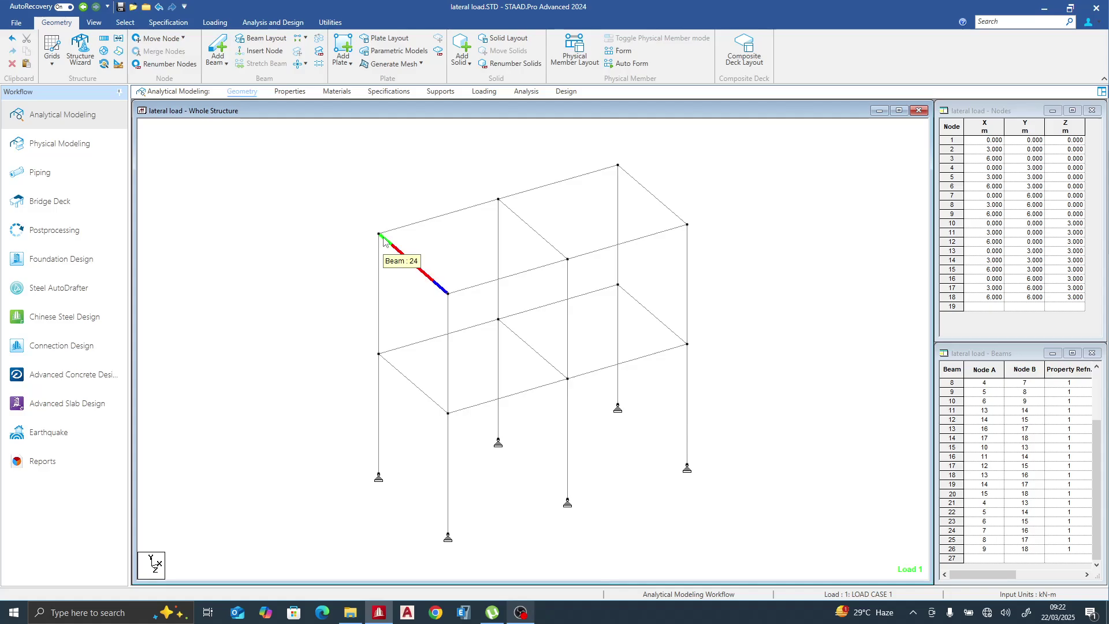
- Review the frame's assigned section properties, materials, member specifications and supports
click(290, 91)
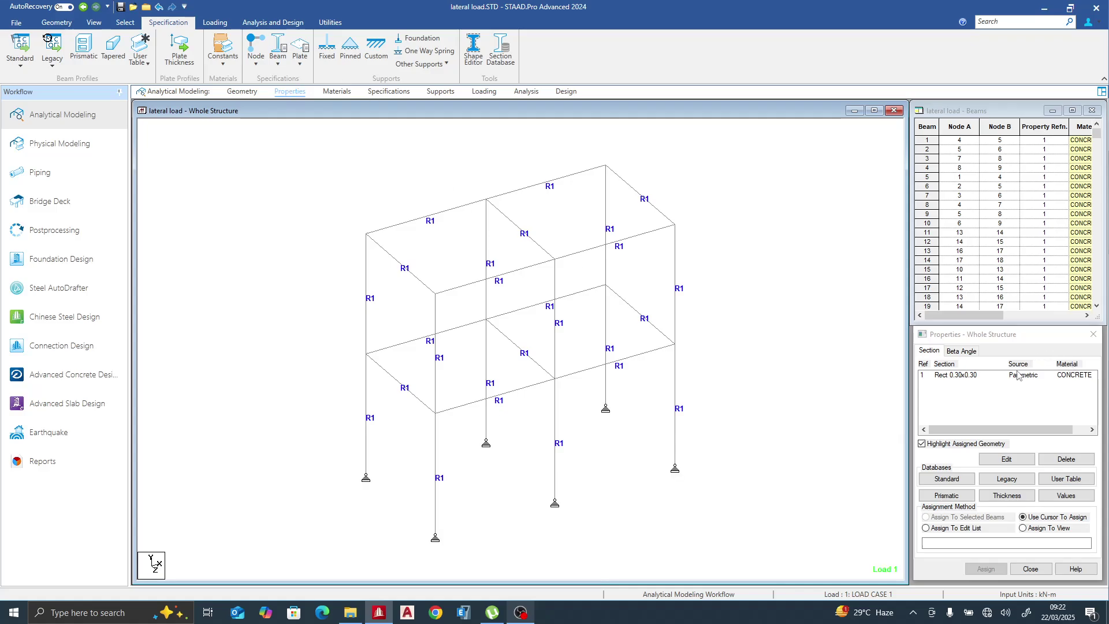
click(985, 377)
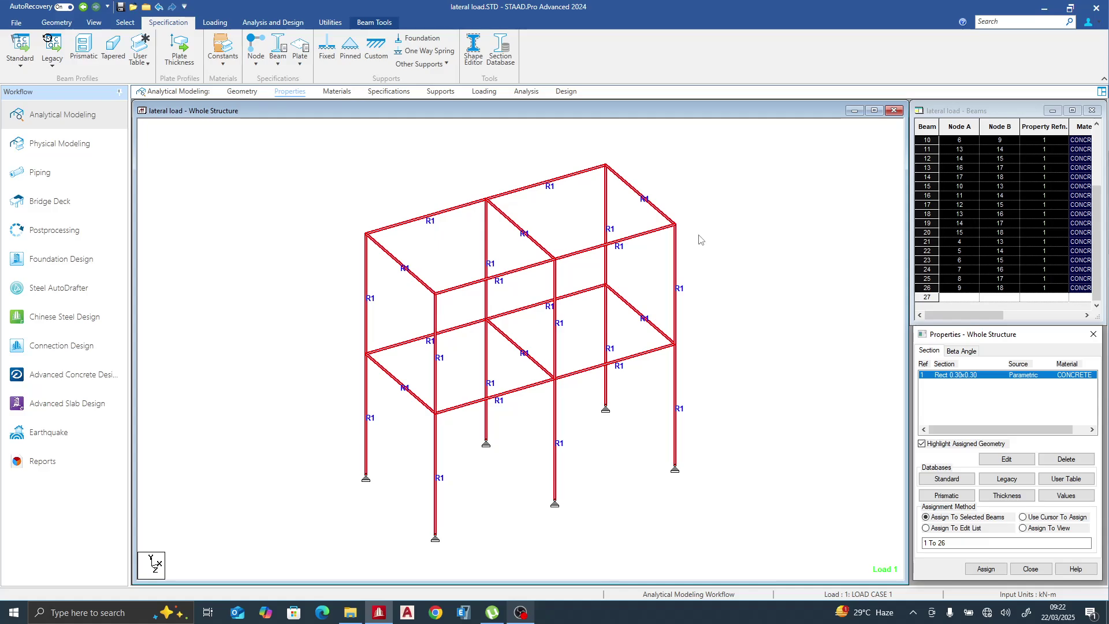
click(337, 91)
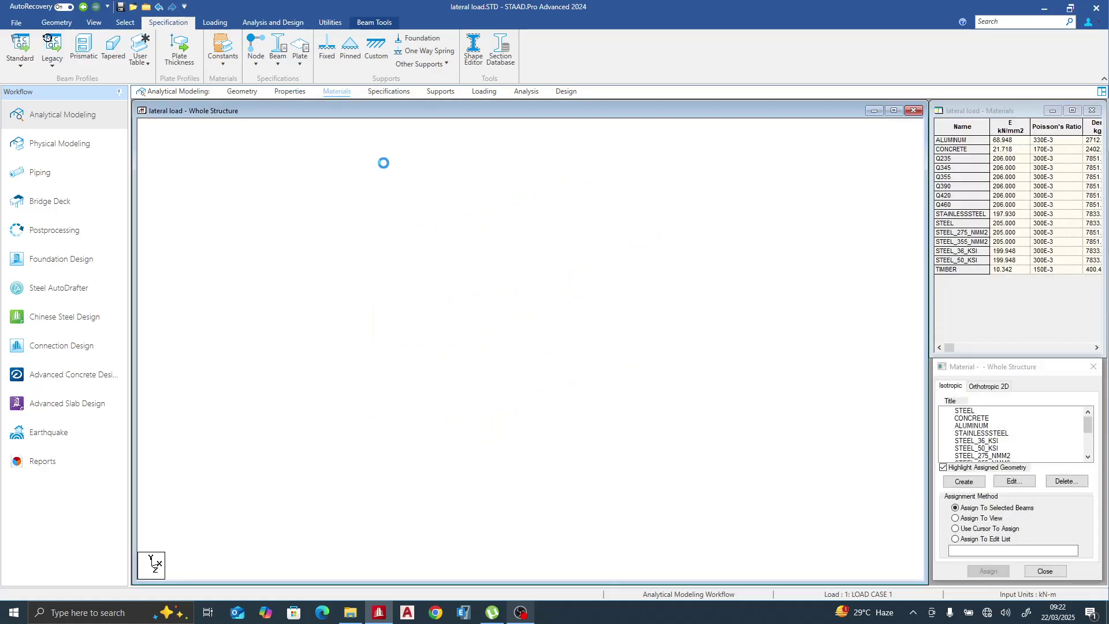
click(390, 91)
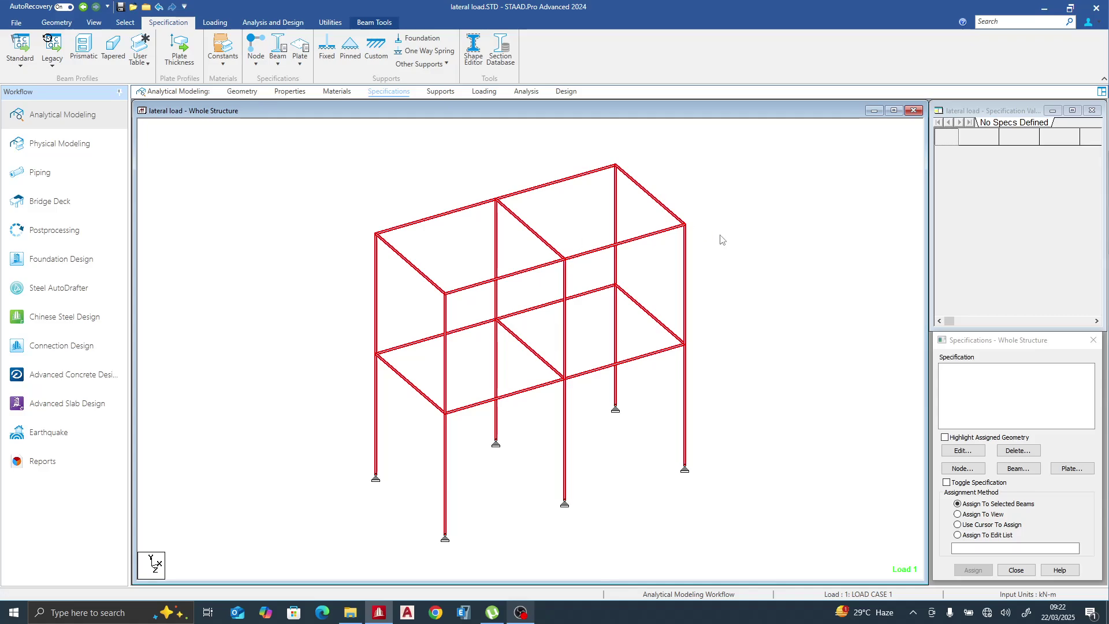
click(722, 239)
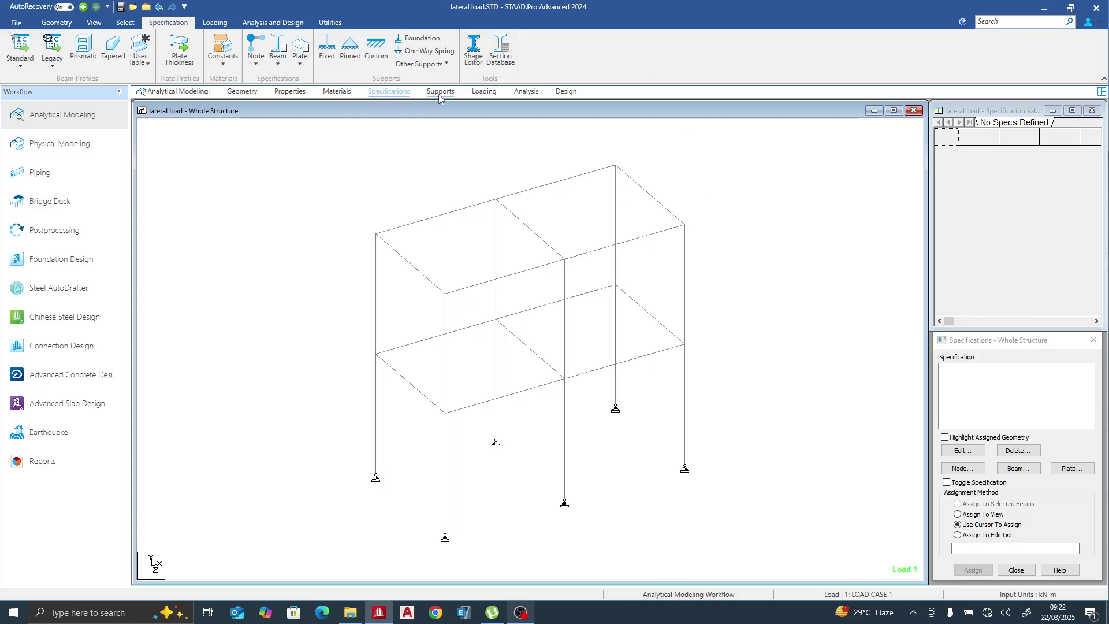
click(439, 91)
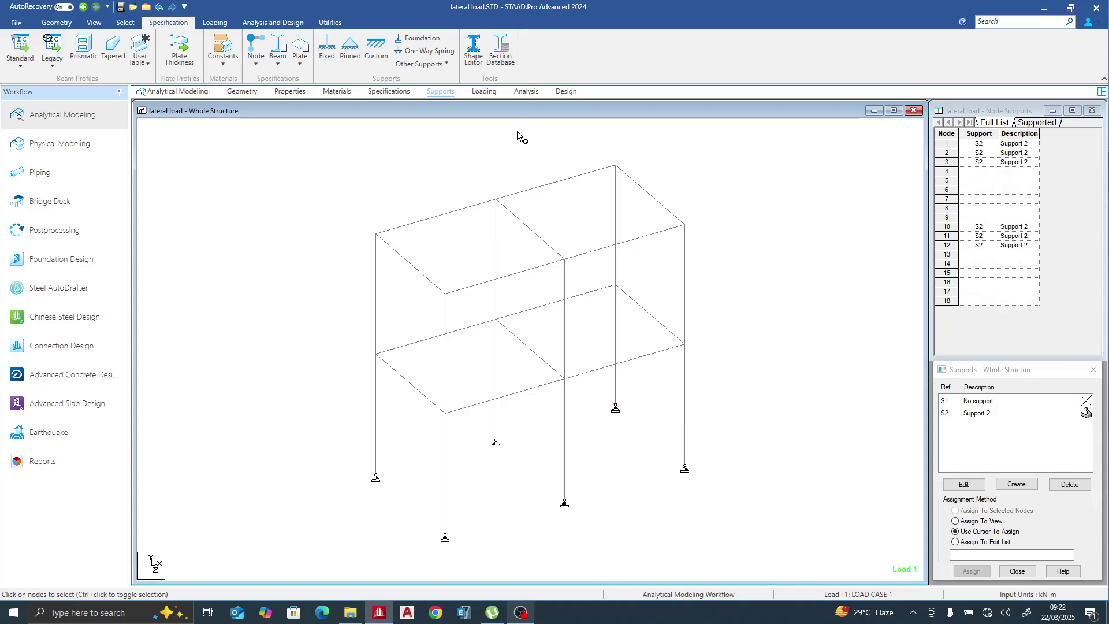
- Set the Fz nodal load at node 17 in LOAD CASE 1 to -120 kN
click(489, 92)
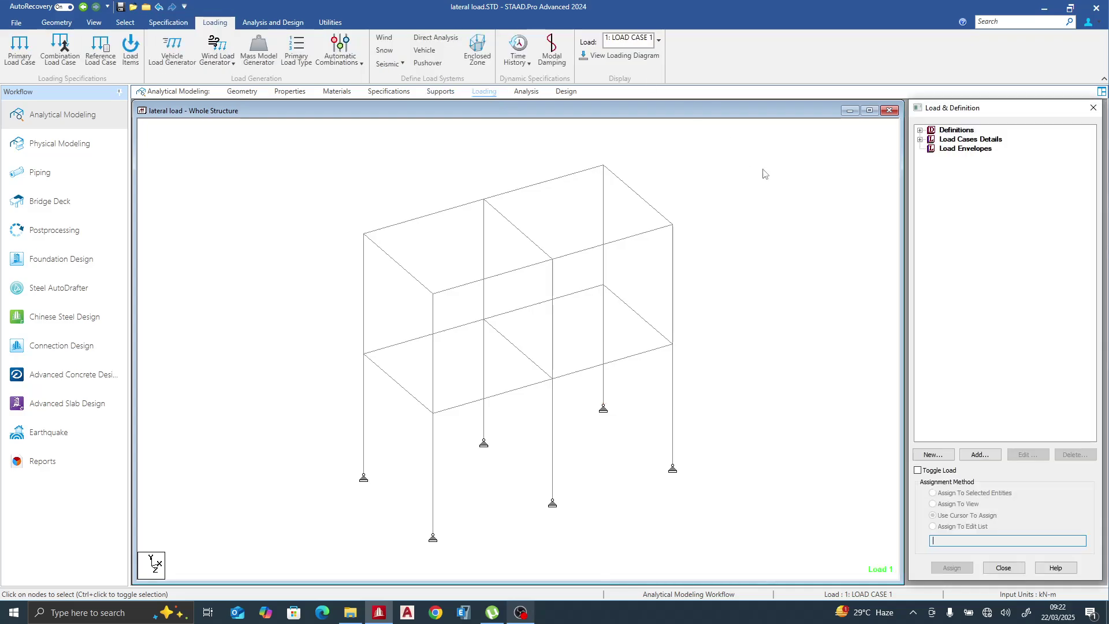
click(920, 139)
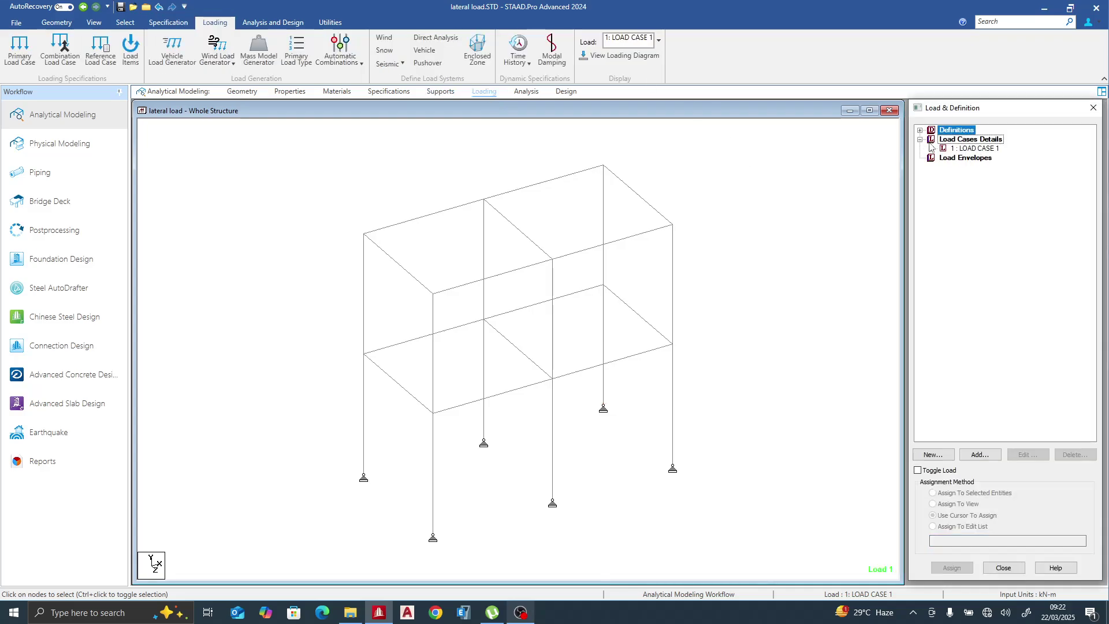
click(931, 149)
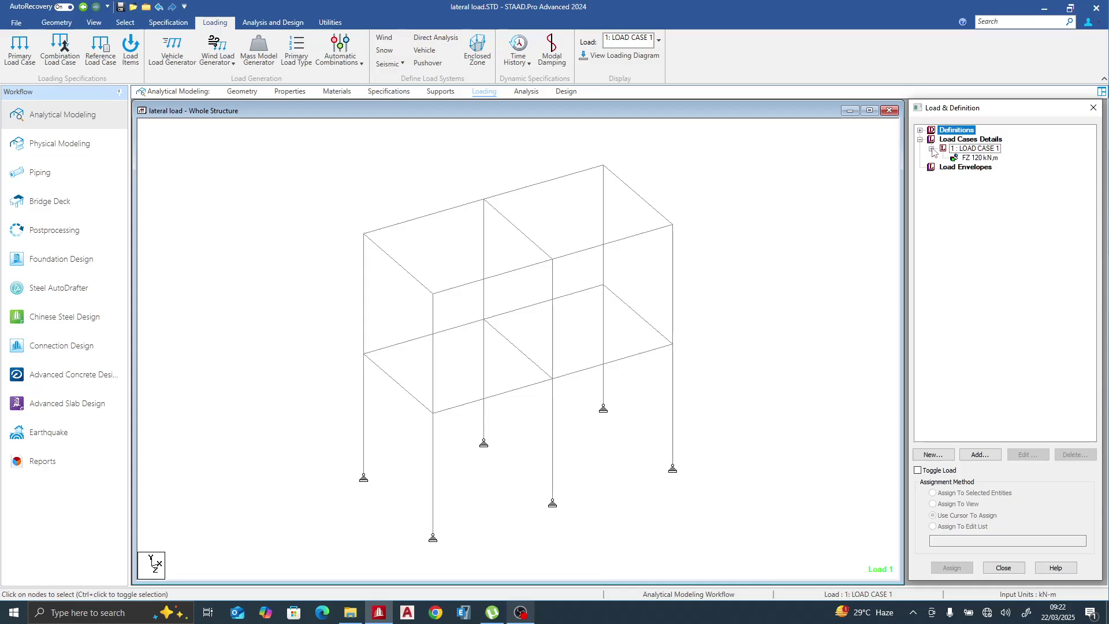
click(967, 158)
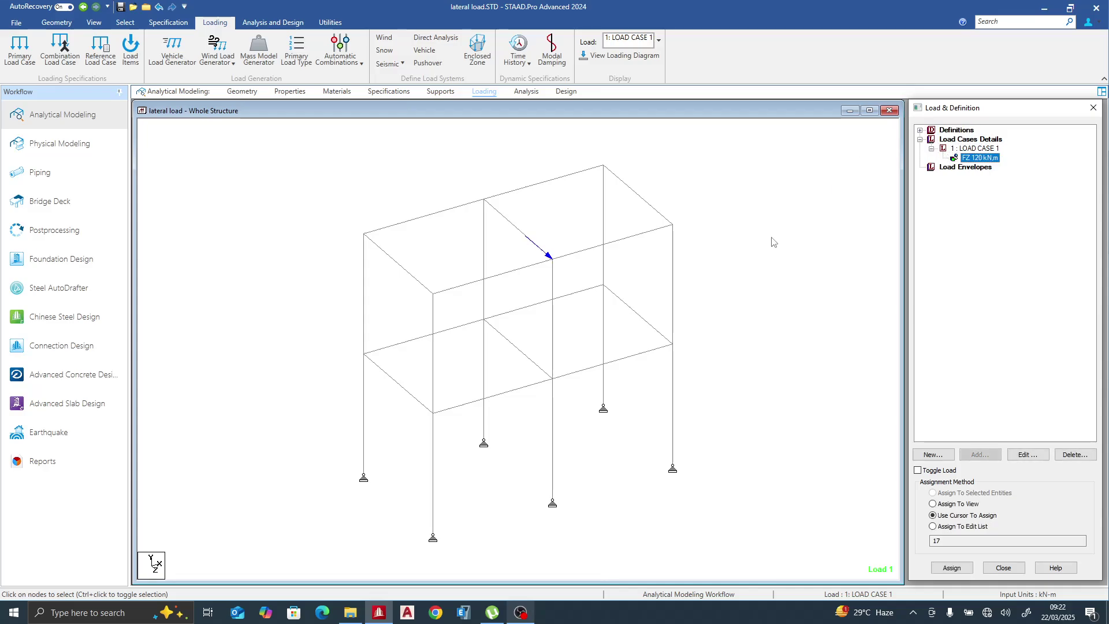
double_click(985, 158)
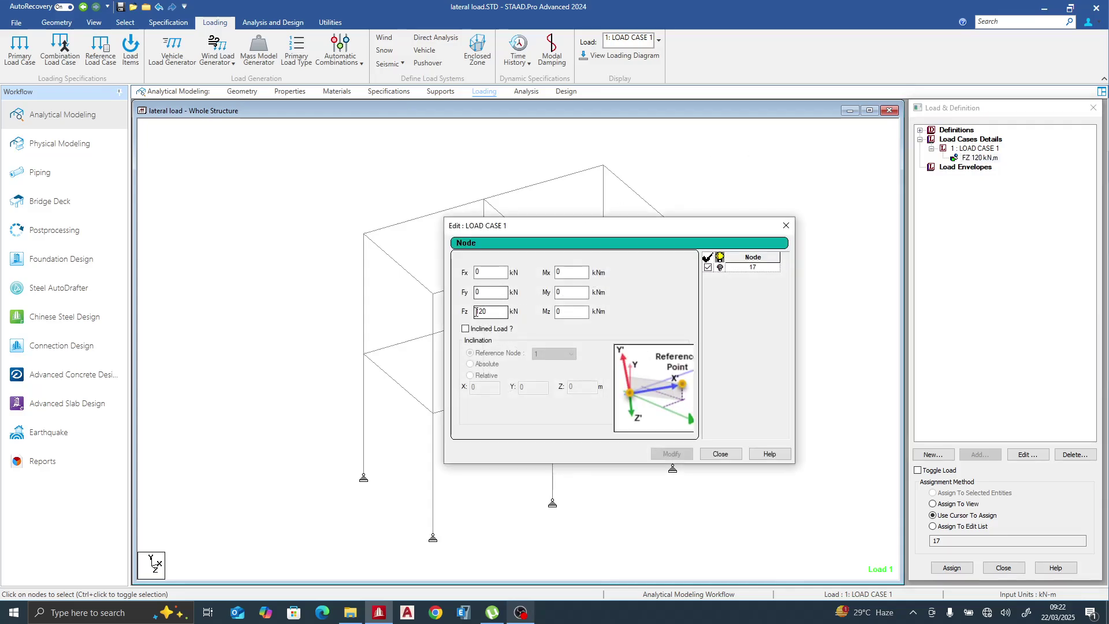
click(477, 313)
text(-)
click(672, 454)
click(720, 454)
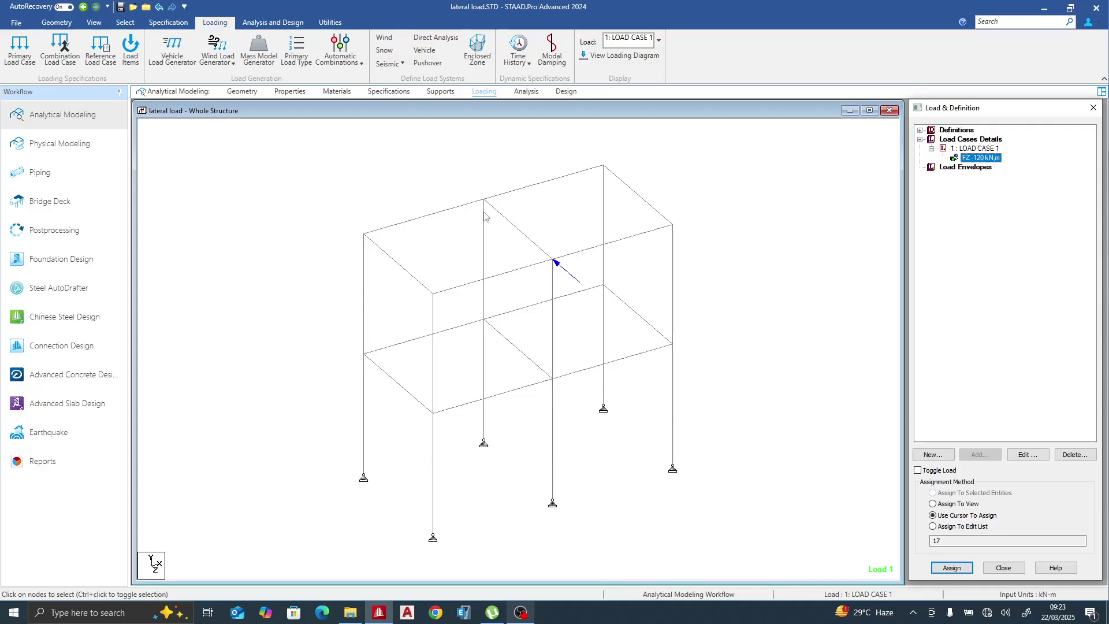
- Save the modified structure, run the analysis and enter postprocessing with LOAD CASE 1 selected
click(526, 92)
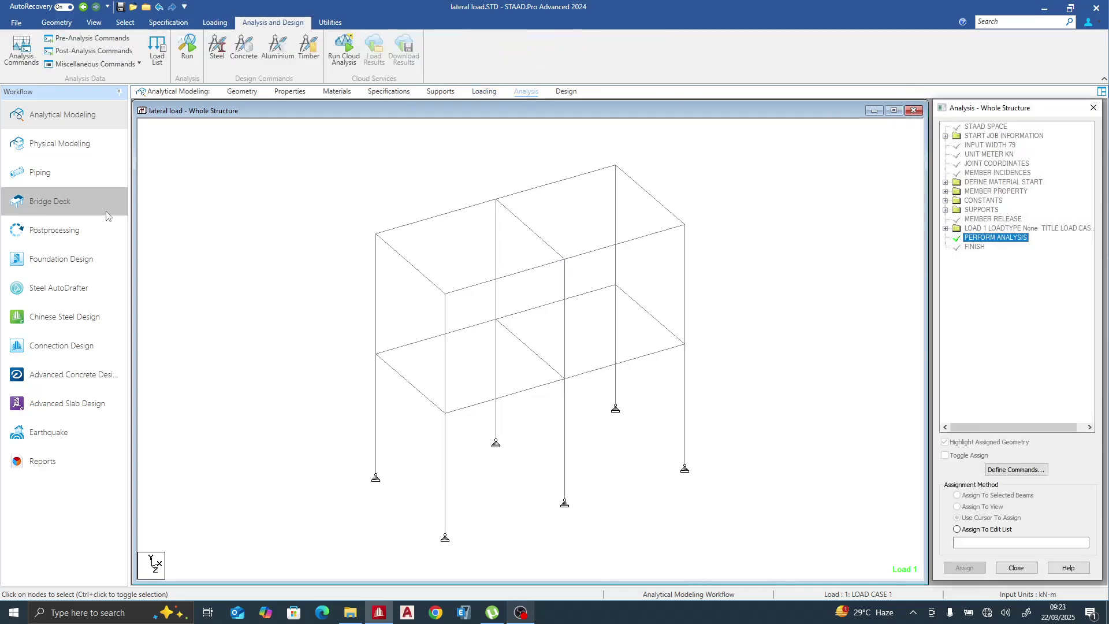
click(96, 232)
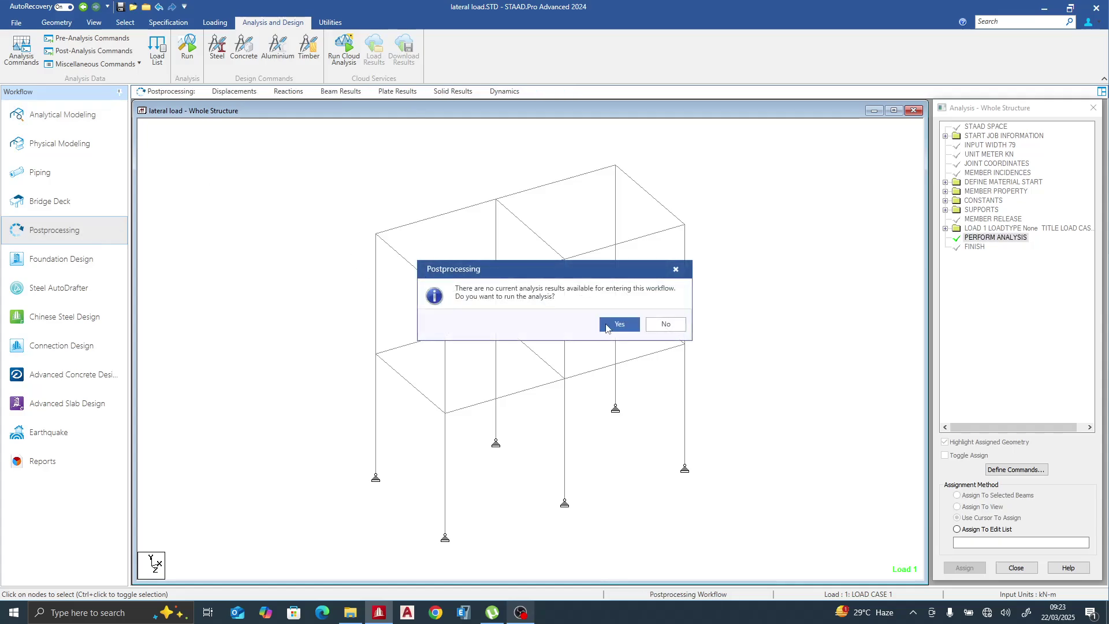
click(617, 325)
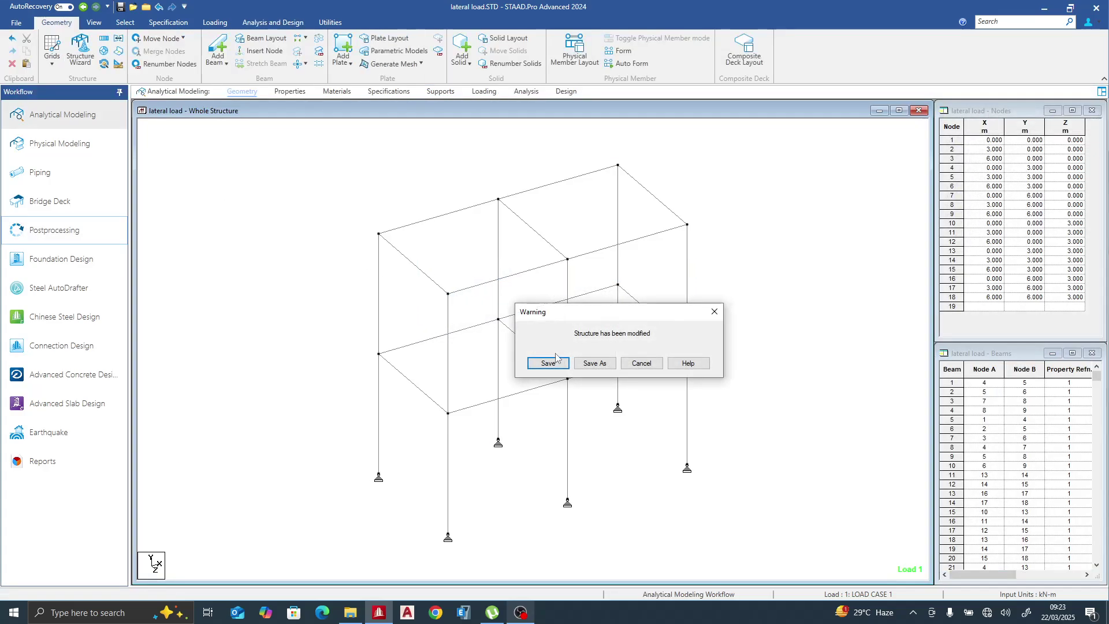
click(548, 363)
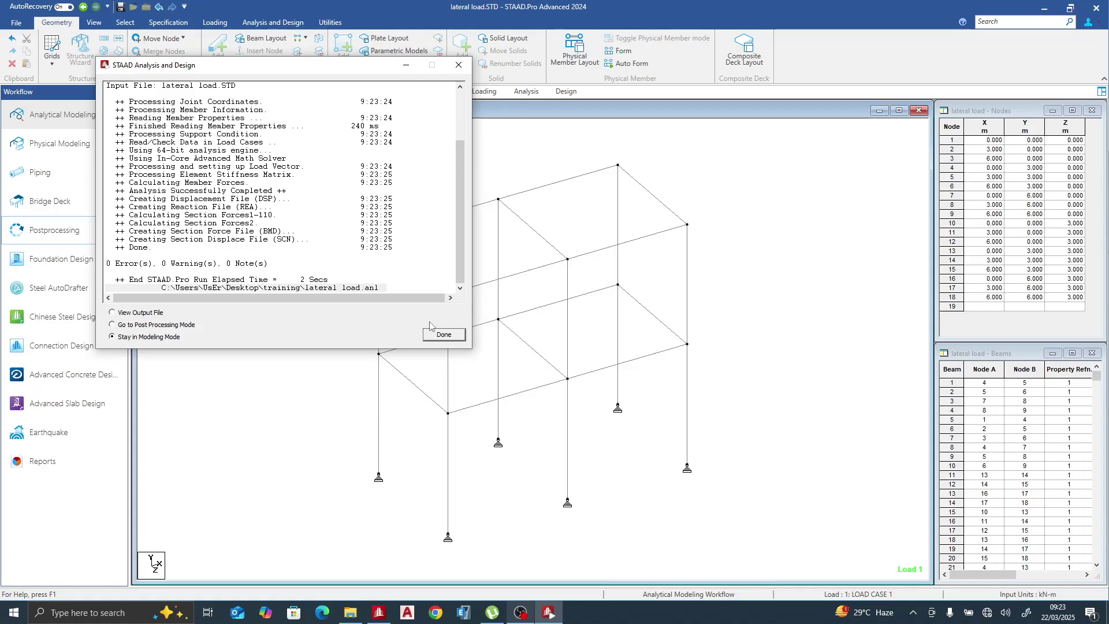
click(160, 324)
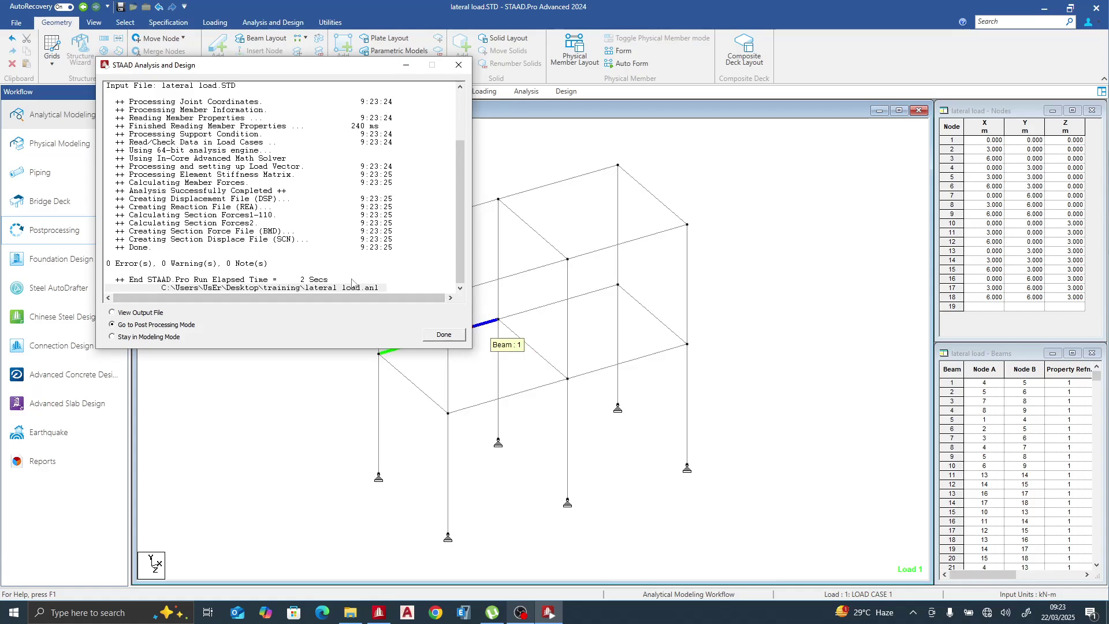
click(444, 334)
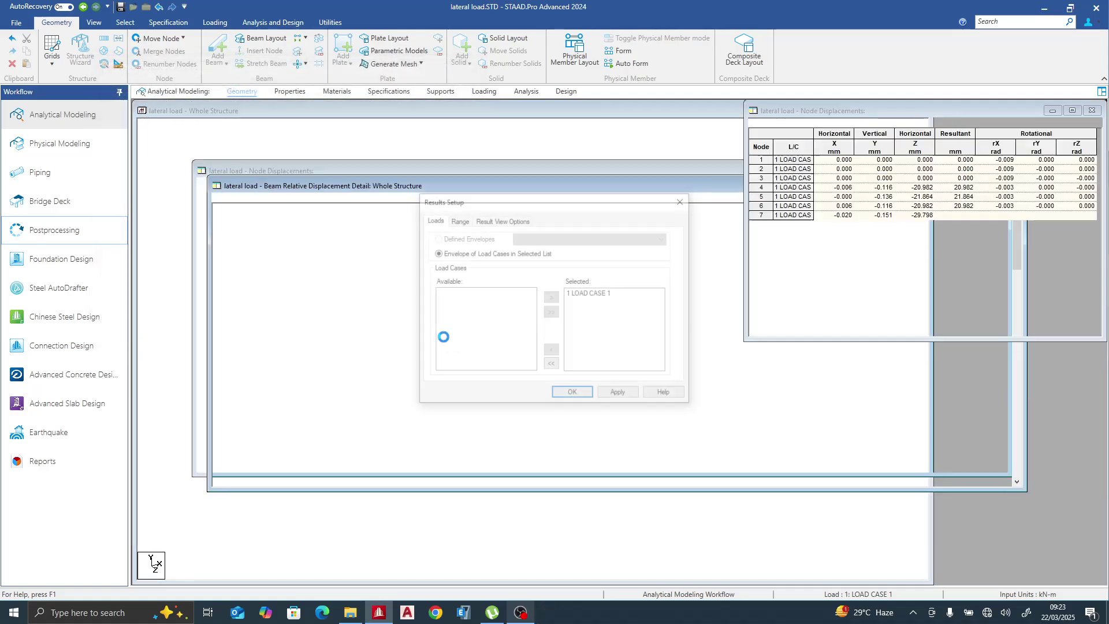
click(572, 394)
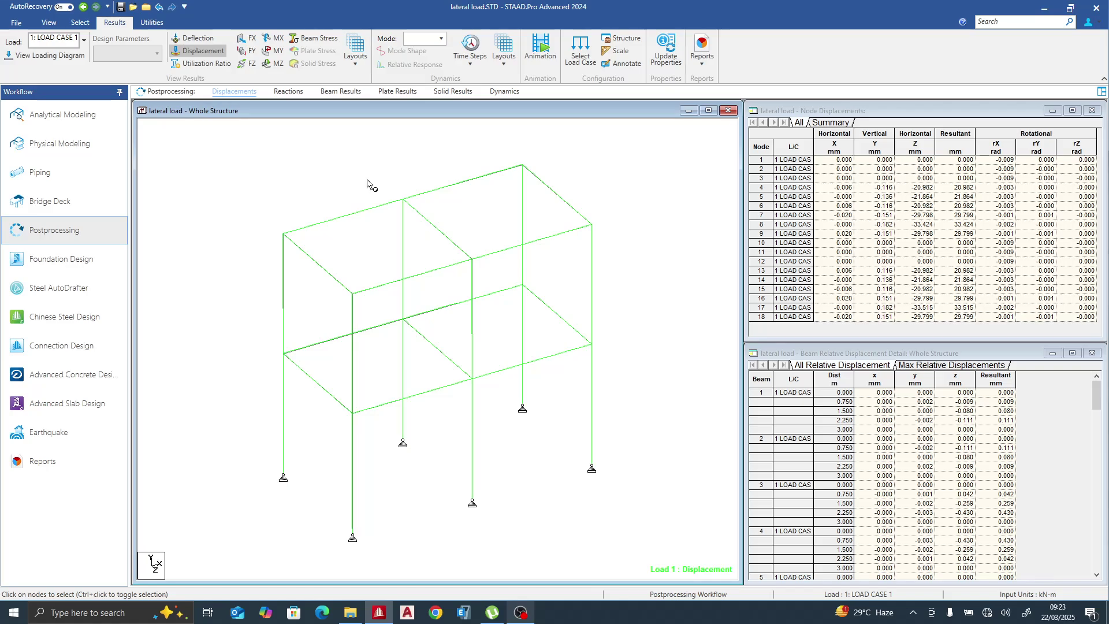
- Check the displacements of roof nodes 16, 18 and 17 on the loaded side of the frame
click(353, 293)
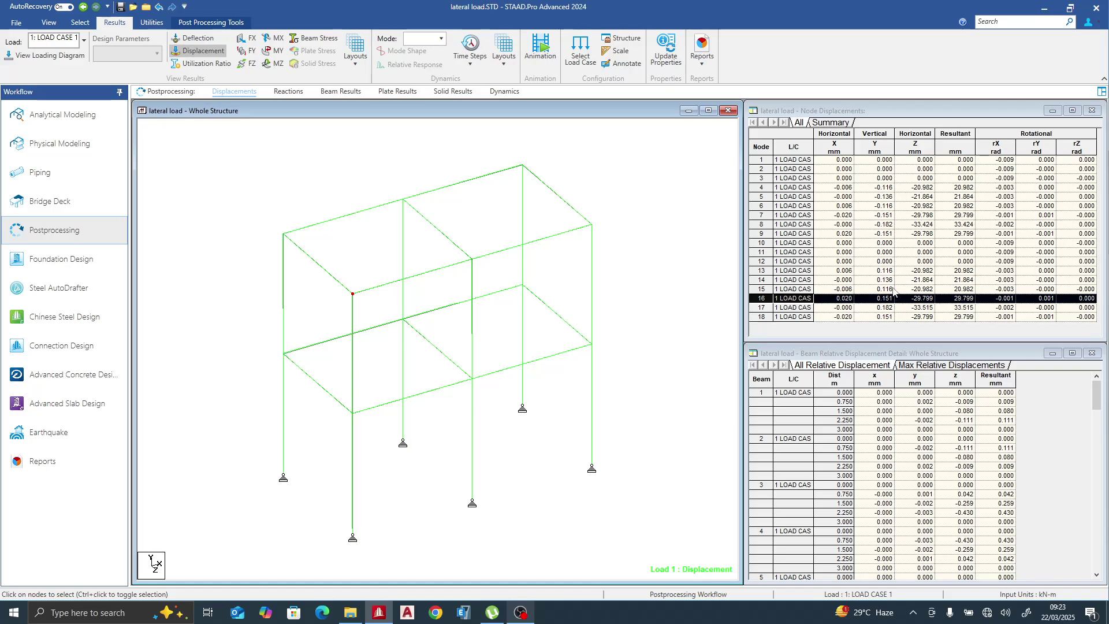
click(594, 228)
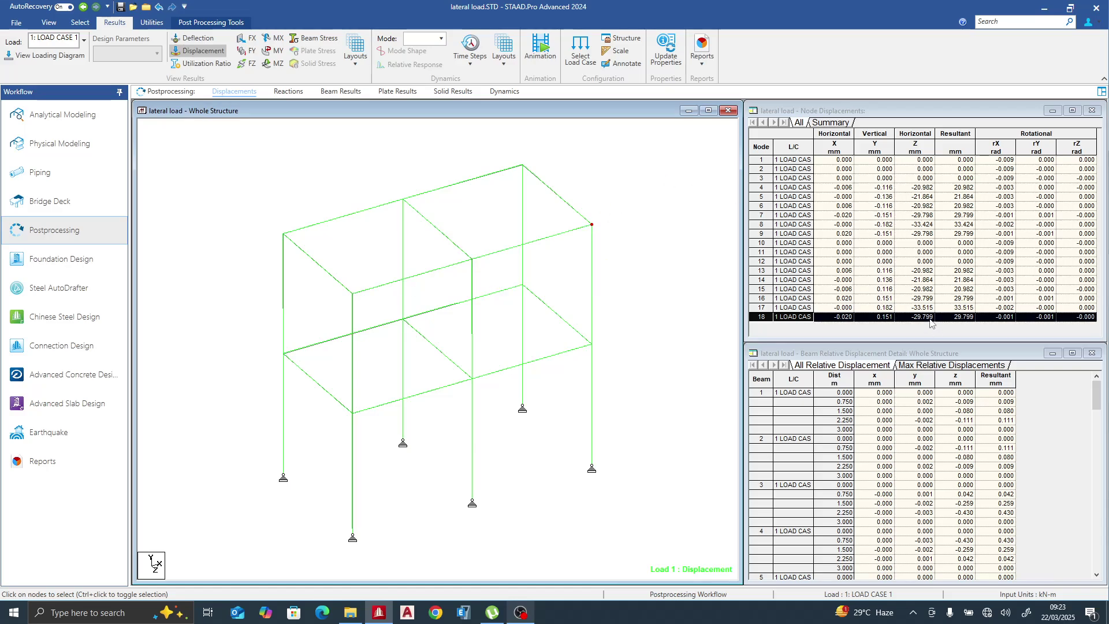
click(472, 260)
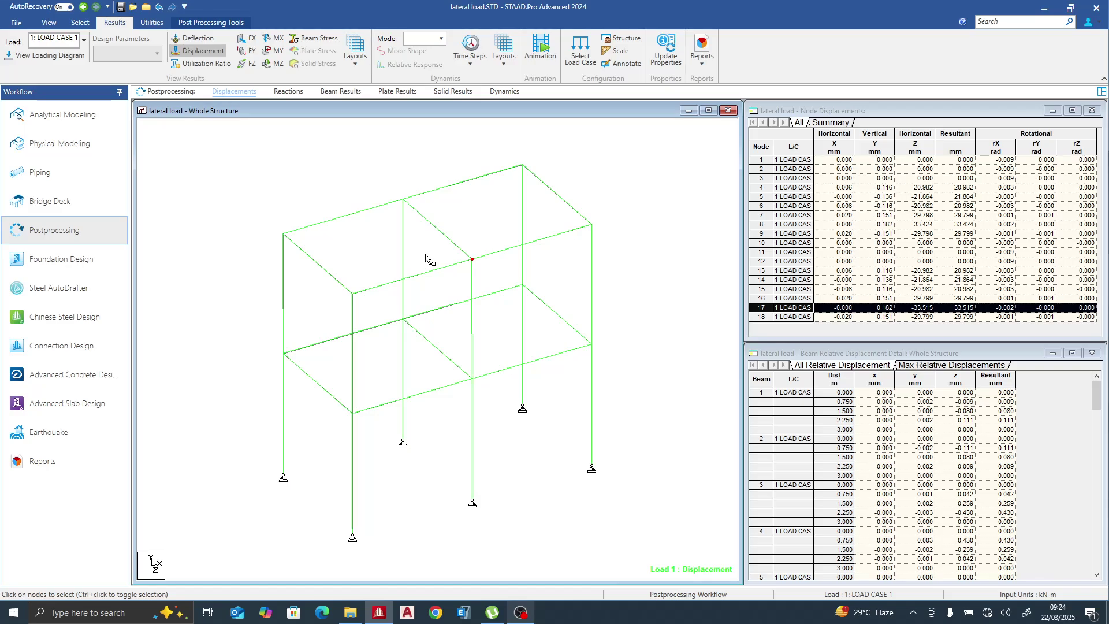
- Examine the support reactions for LOAD CASE 1
click(287, 94)
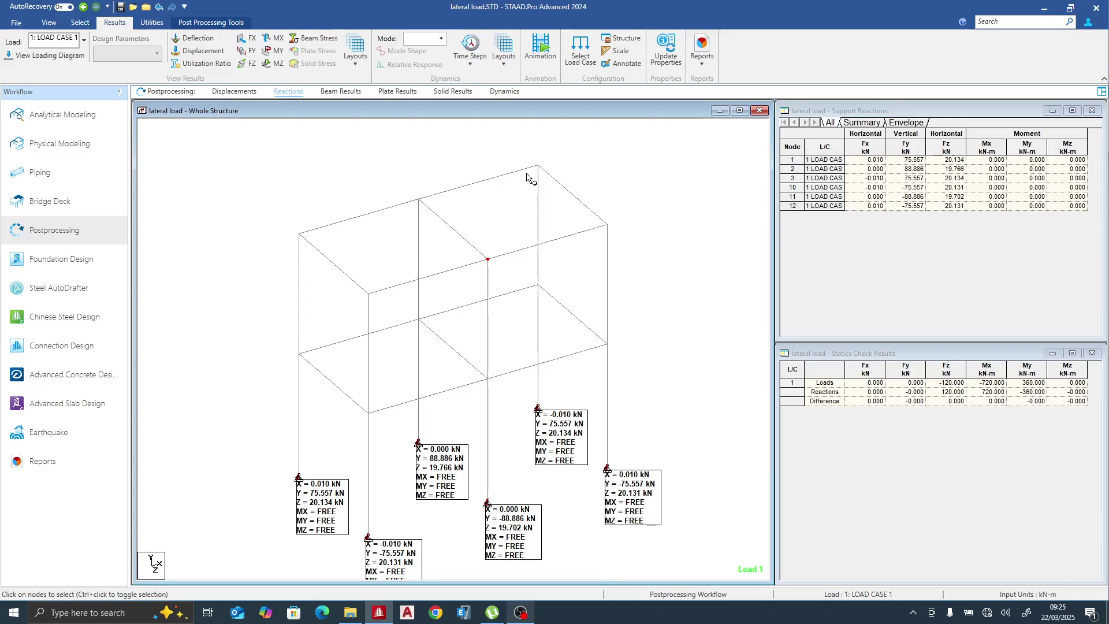
ctrl+click(298, 235)
ctrl+click(418, 199)
ctrl+click(537, 166)
- Return to analytical modeling, display node numbers and add a rigid control/dependent node specification with node 18 as control node
click(95, 114)
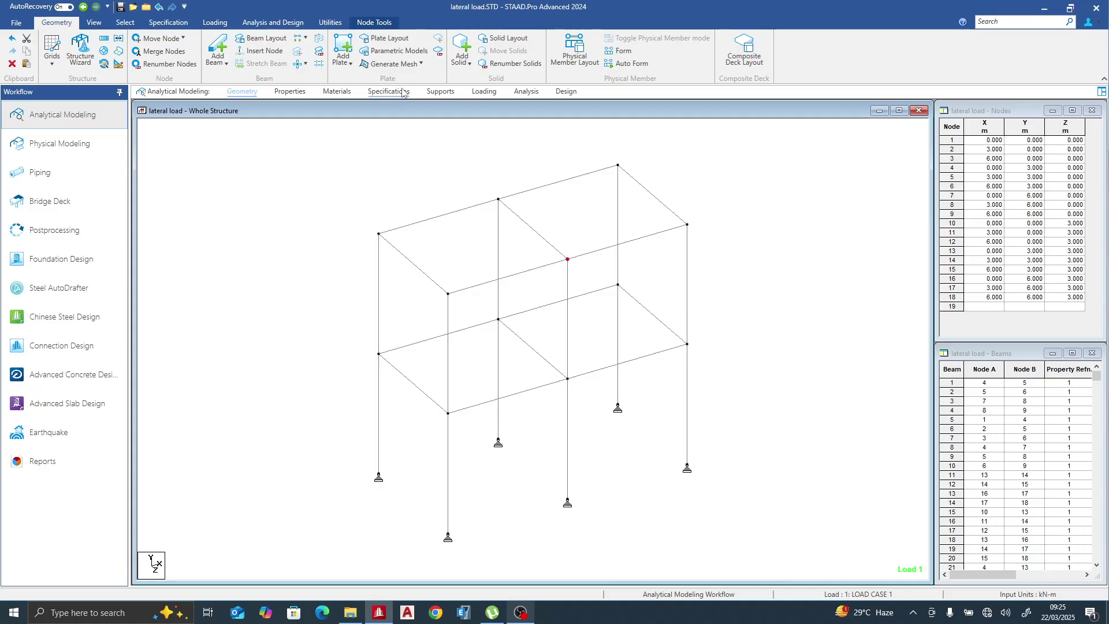
click(389, 91)
click(431, 195)
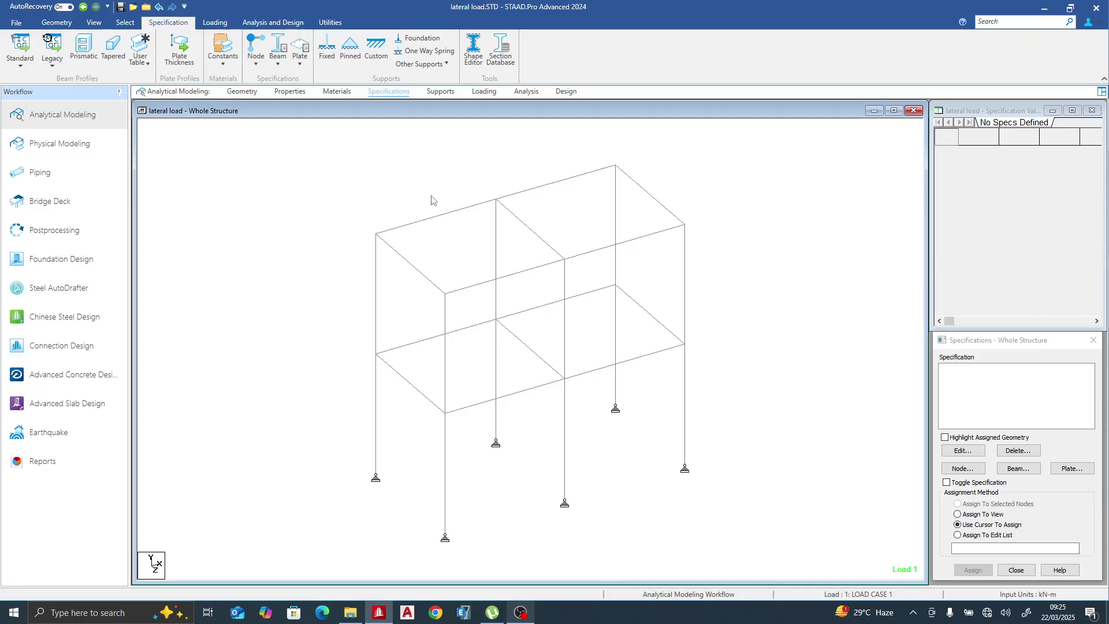
key(shift+n)
click(962, 467)
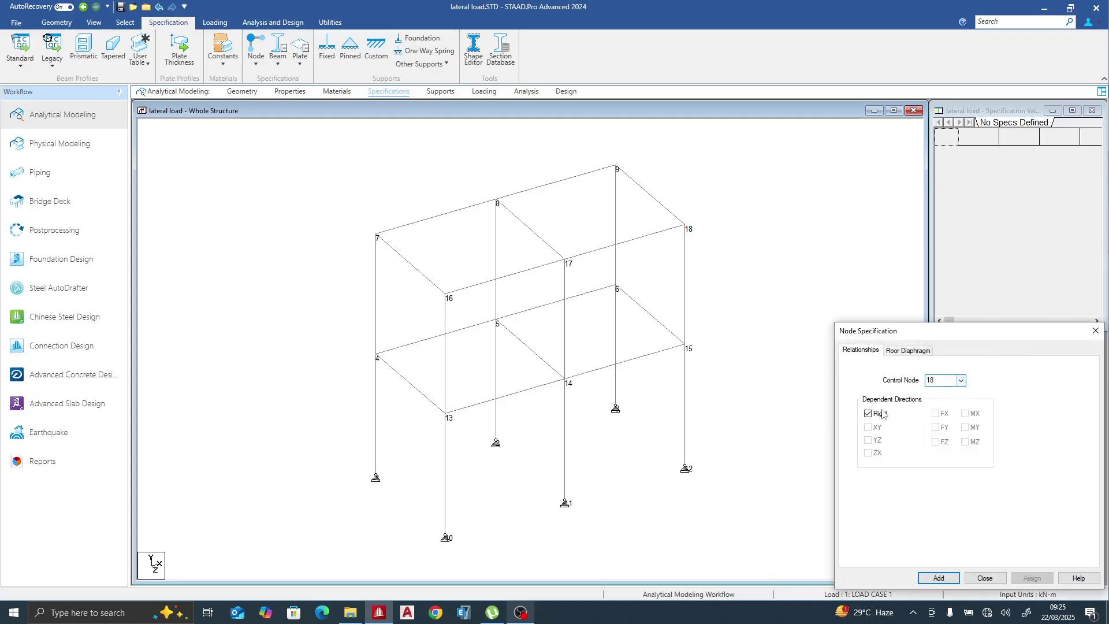
click(932, 579)
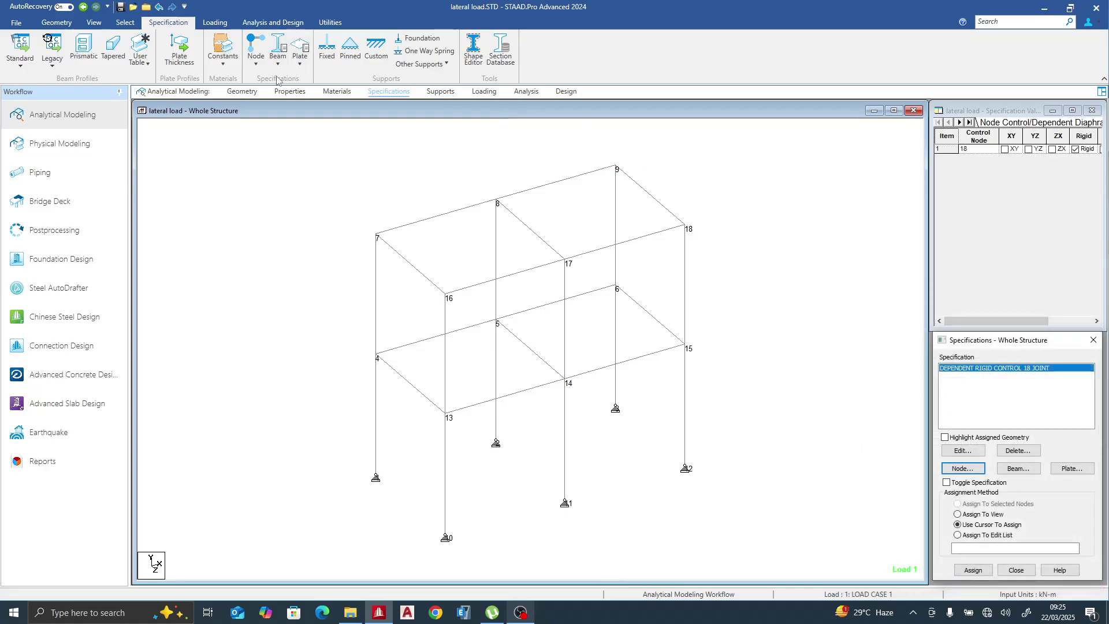
- Assign the rigid control/dependent specification with control node 18 to all roof-level nodes, 7 to 9 and 16 to 18
click(93, 22)
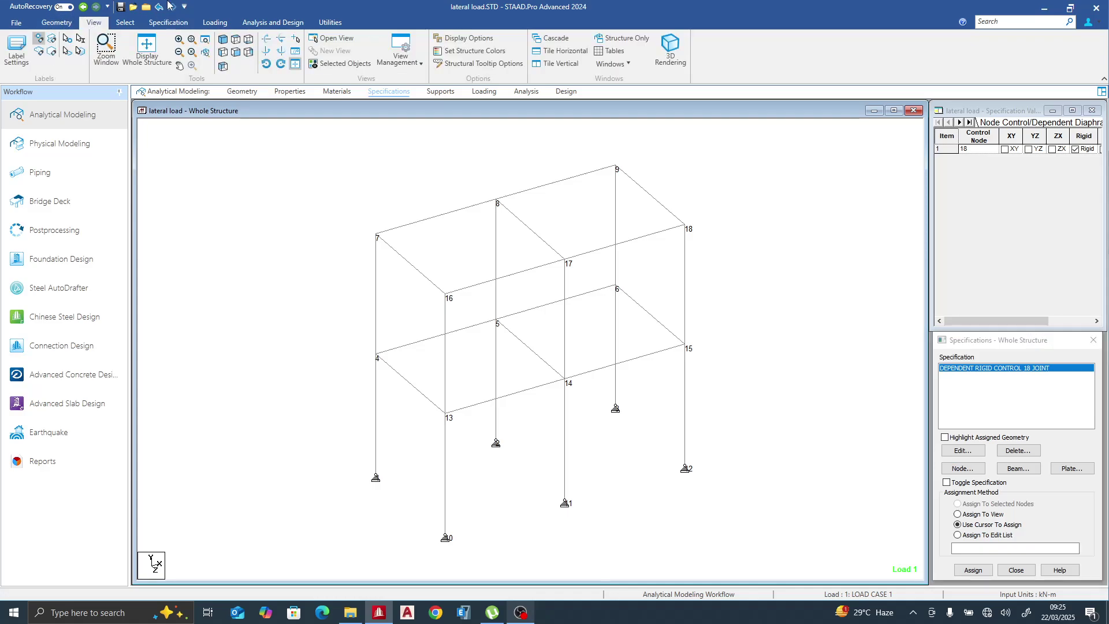
click(237, 53)
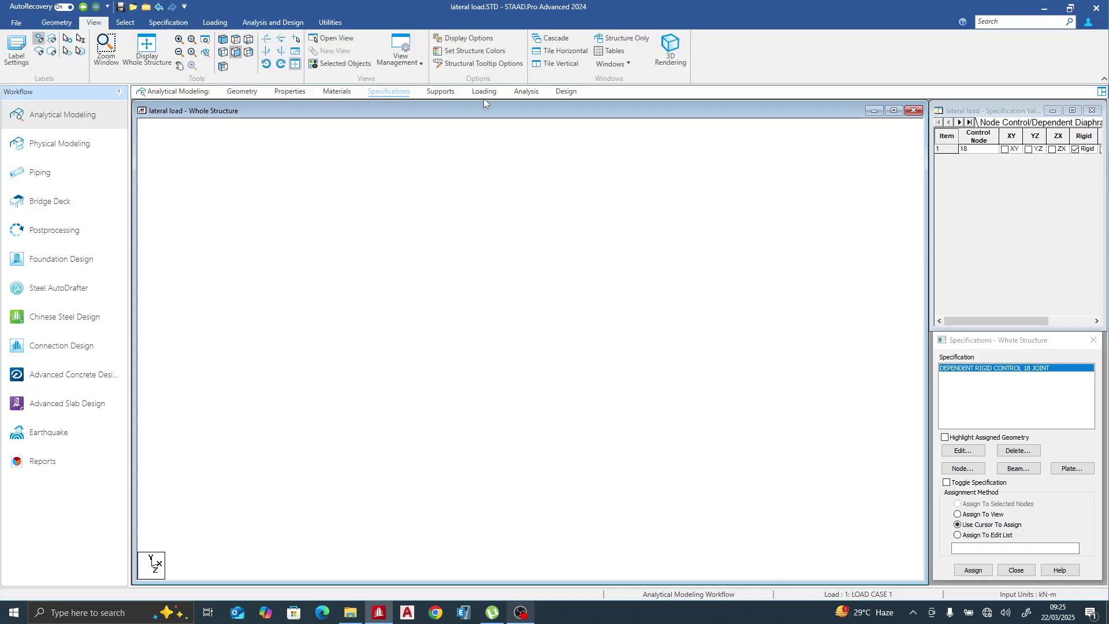
right_click(429, 149)
mouse_move(533, 223)
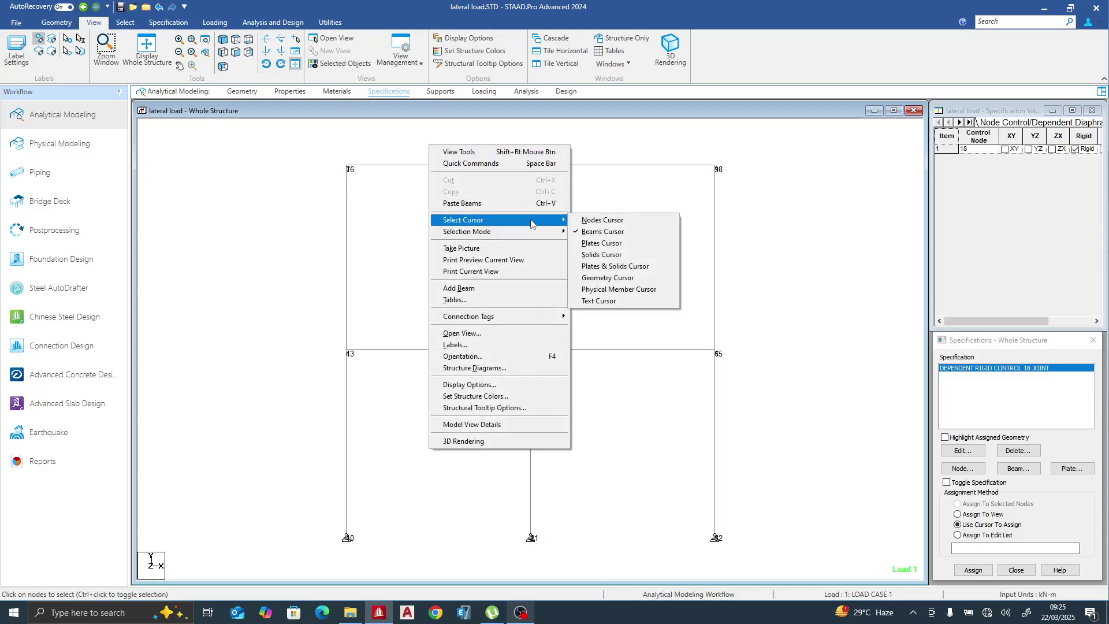
click(588, 222)
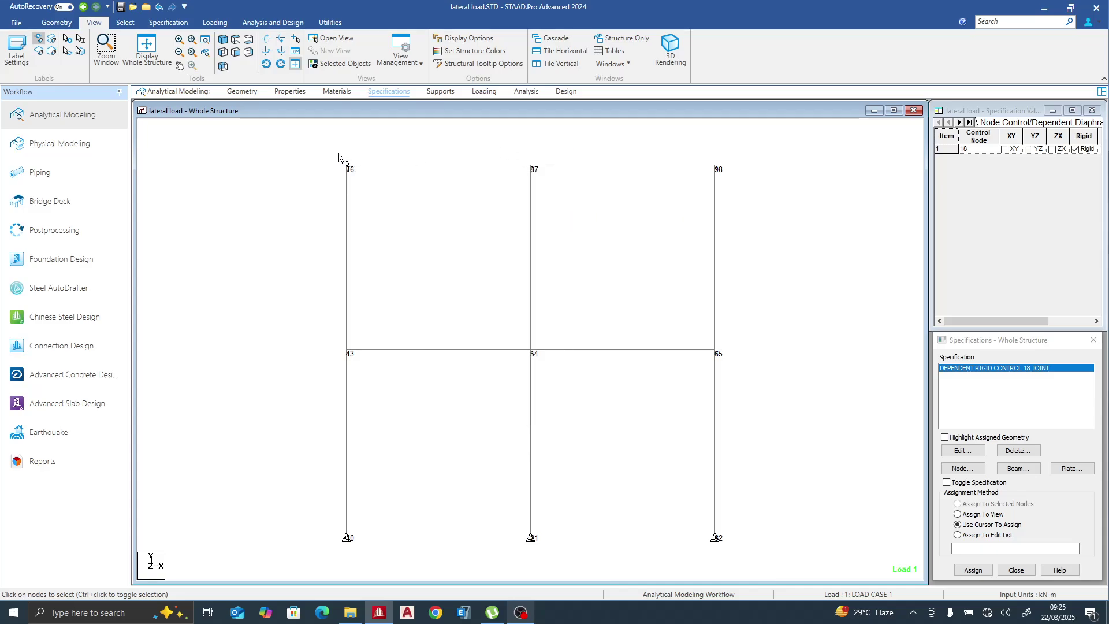
drag(336, 154, 770, 183)
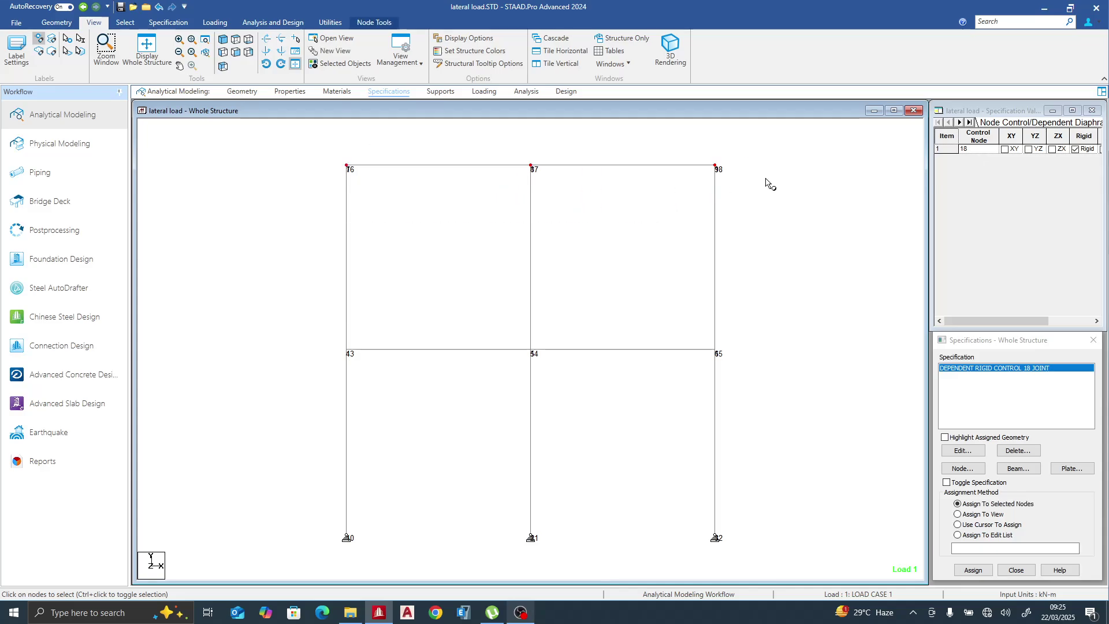
click(972, 570)
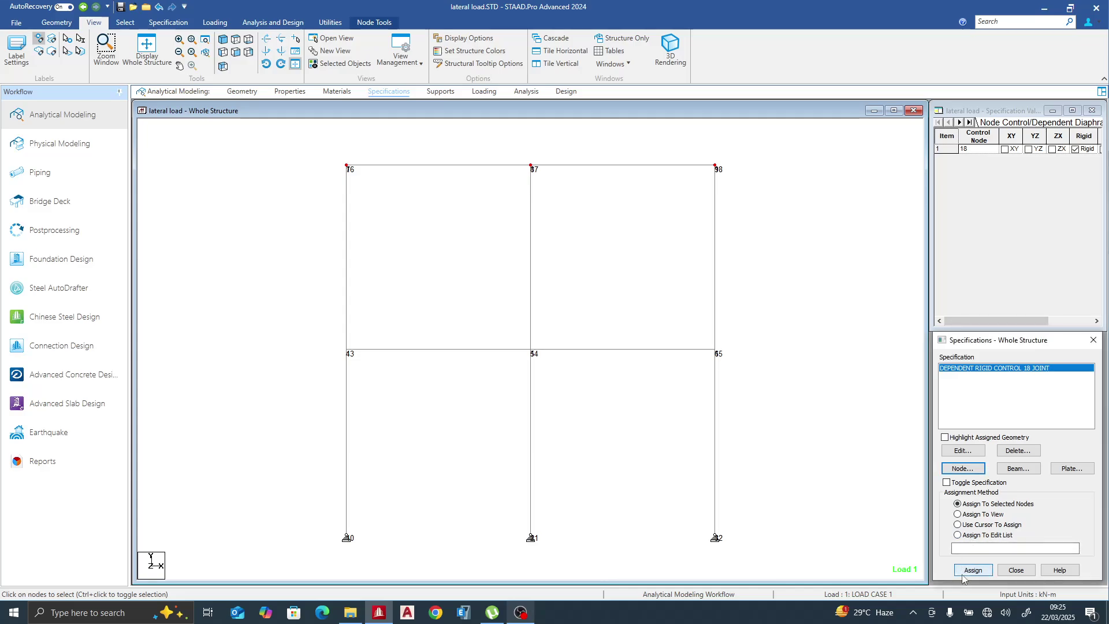
click(1026, 488)
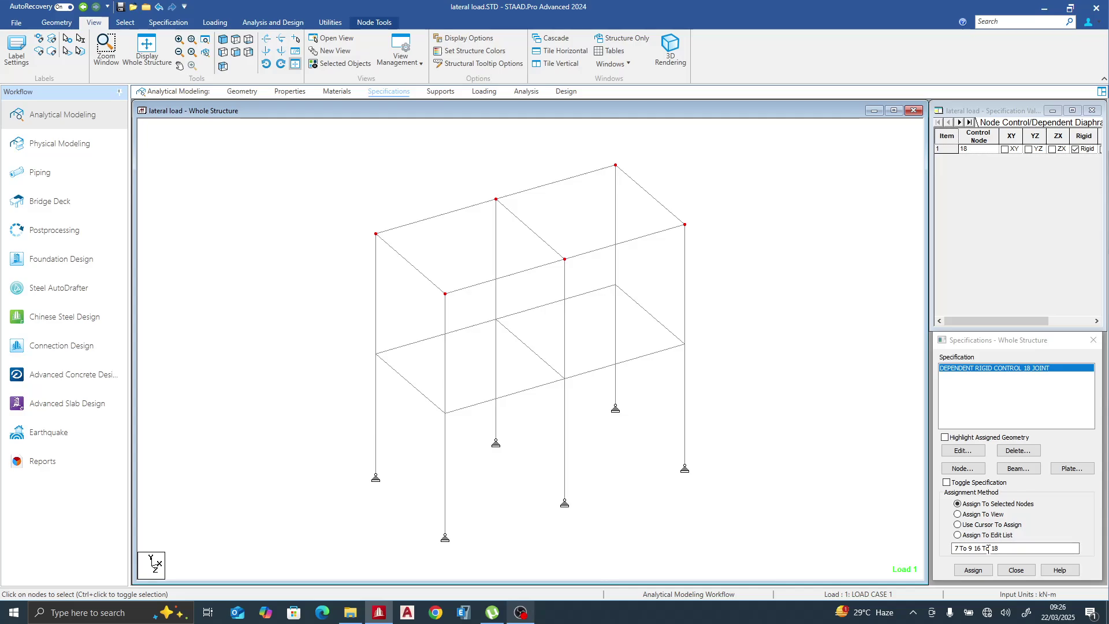
- Save the modified structure, rerun the analysis and enter postprocessing
click(92, 230)
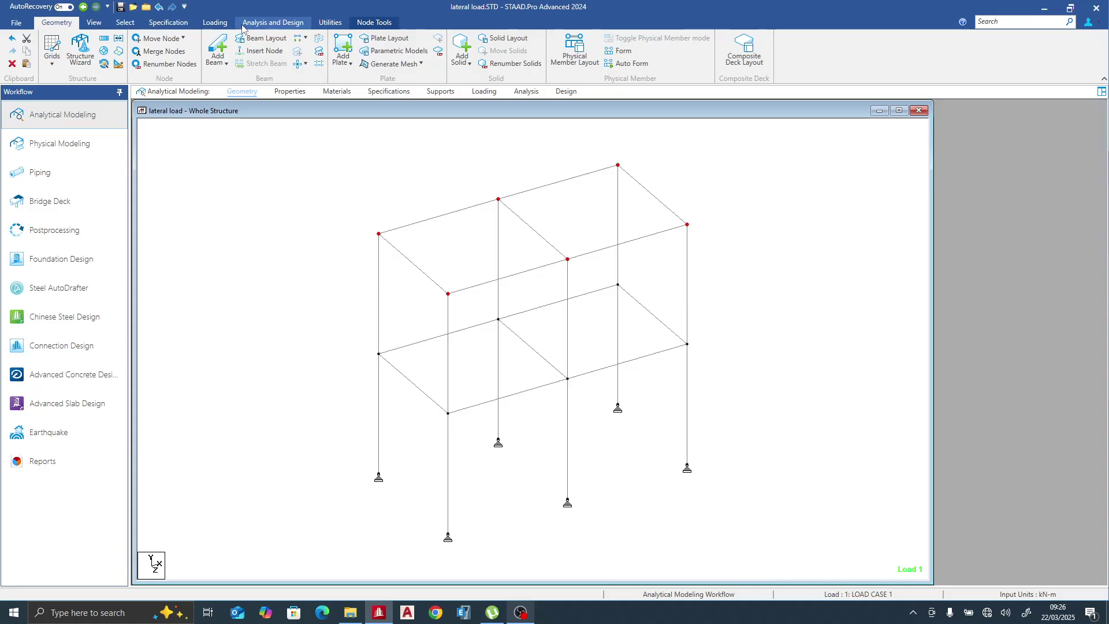
click(243, 25)
click(187, 49)
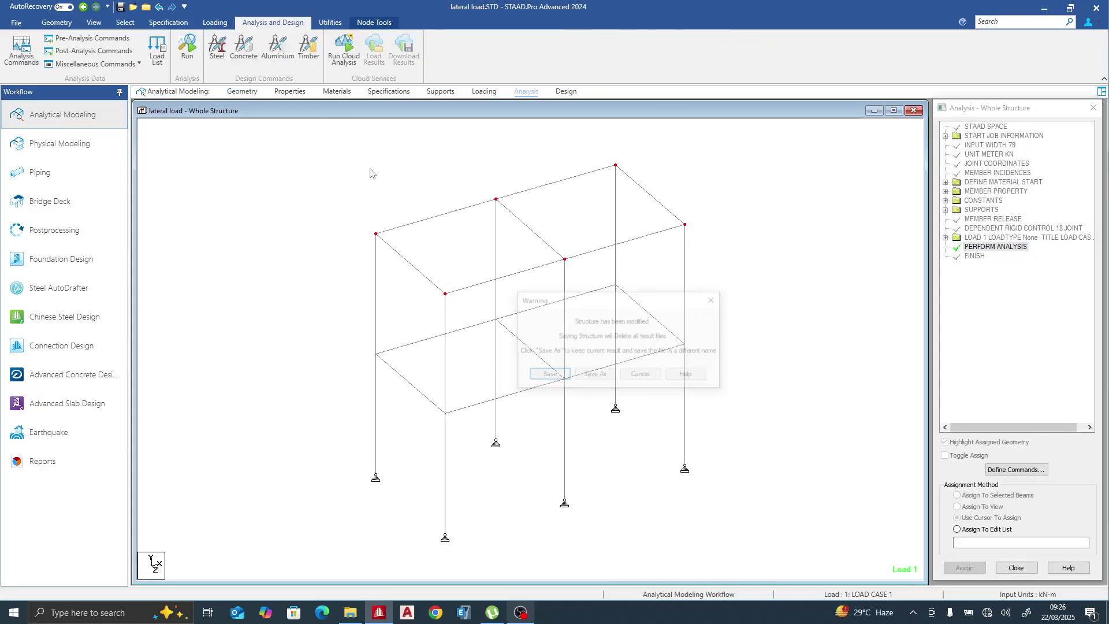
click(552, 372)
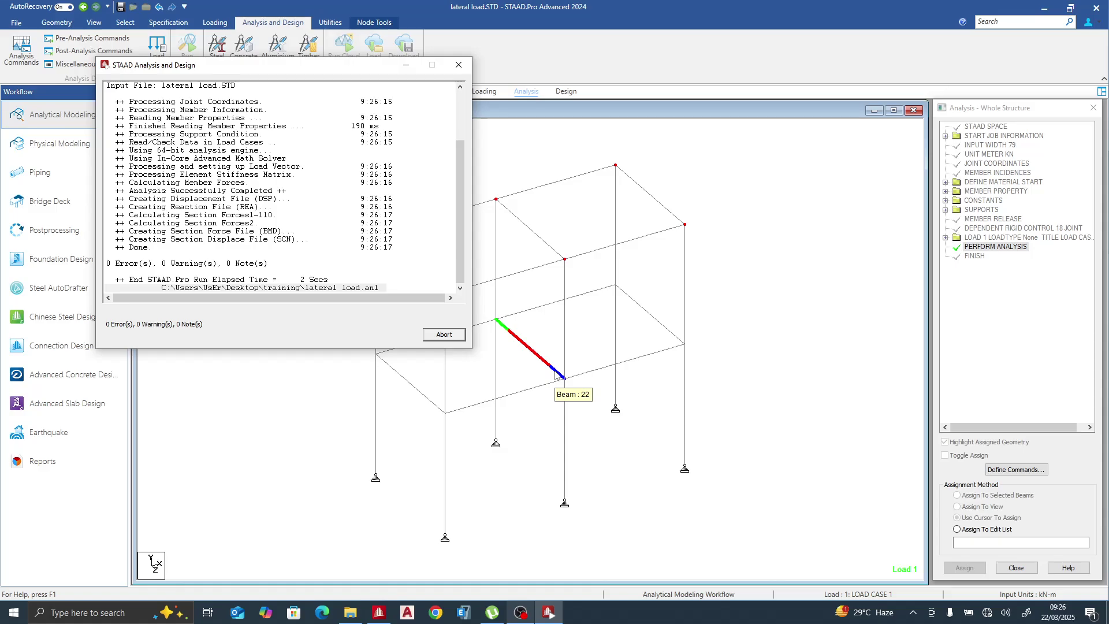
click(169, 327)
click(443, 334)
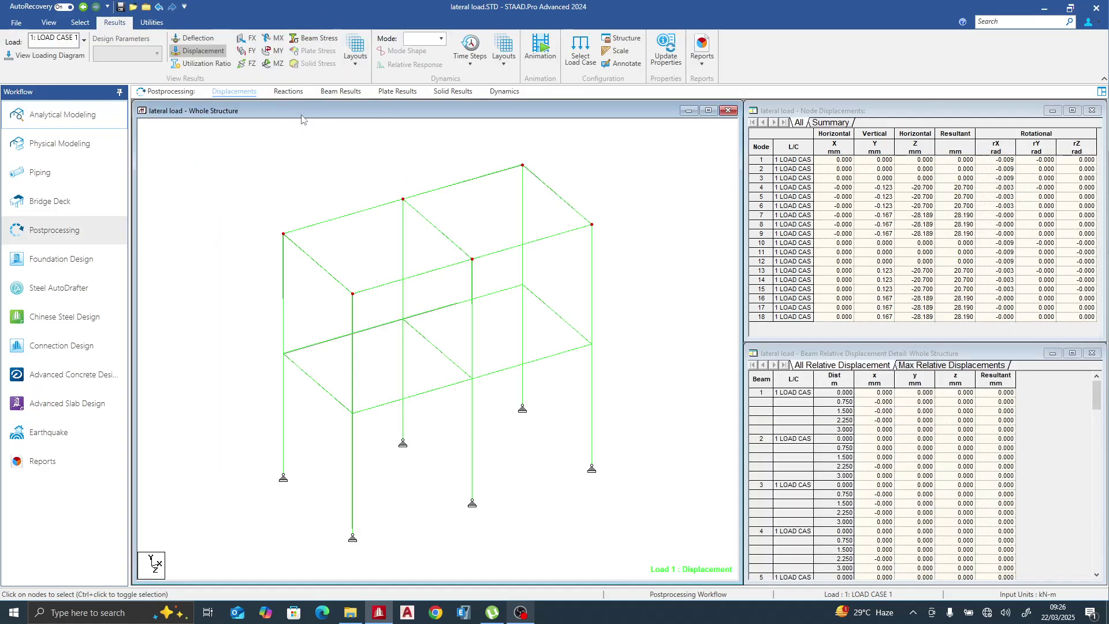
- Check the displacements of roof nodes 16, 17 and 18 and the support reactions for LOAD CASE 1
click(353, 295)
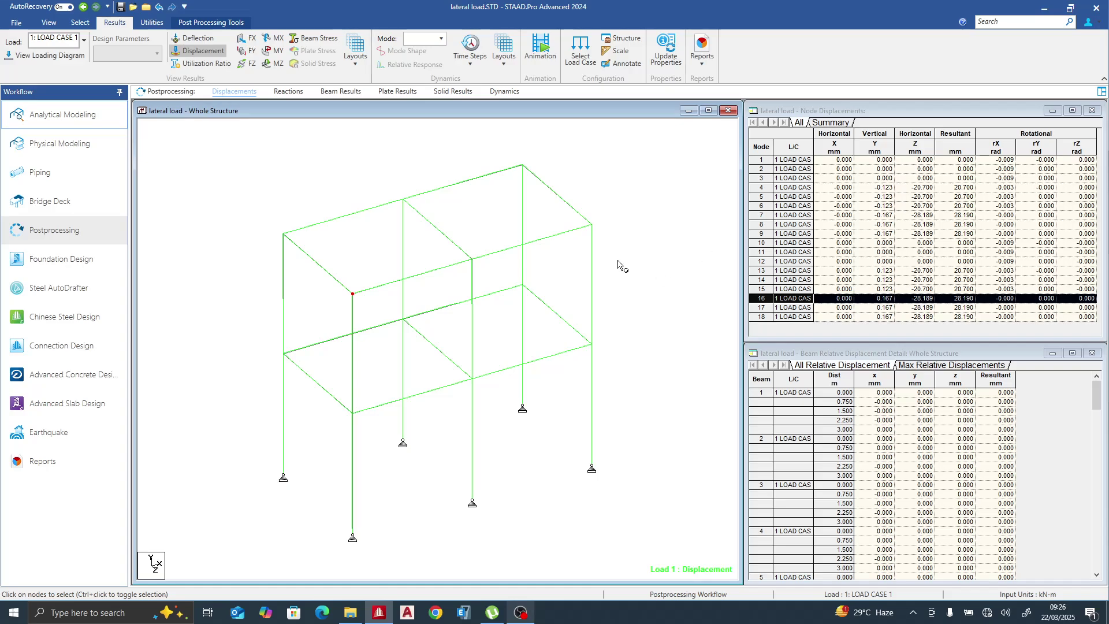
click(472, 261)
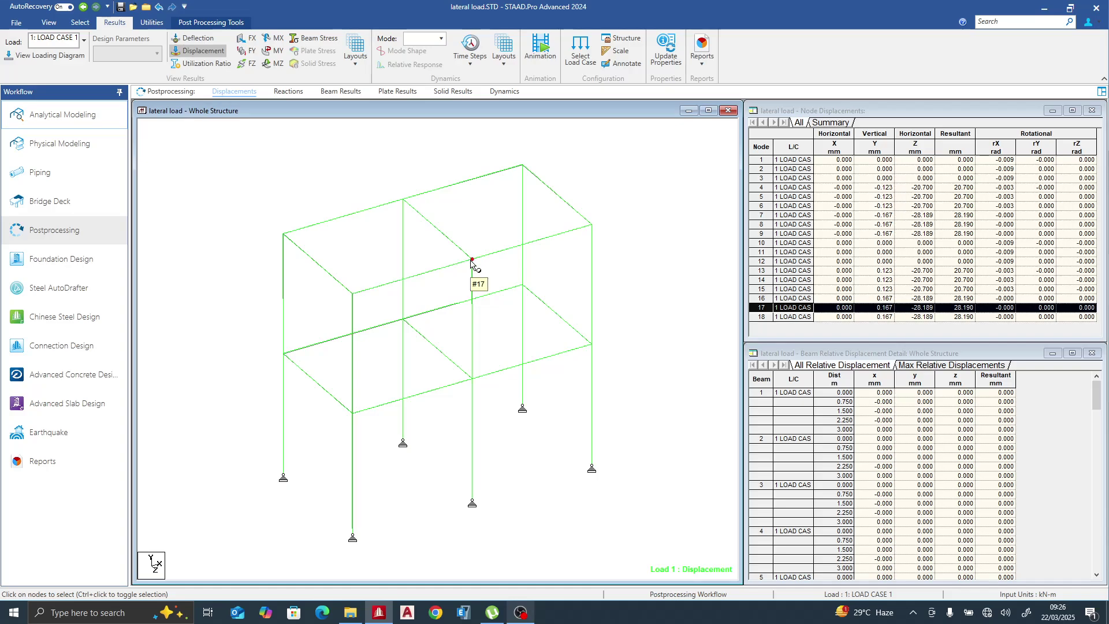
click(595, 227)
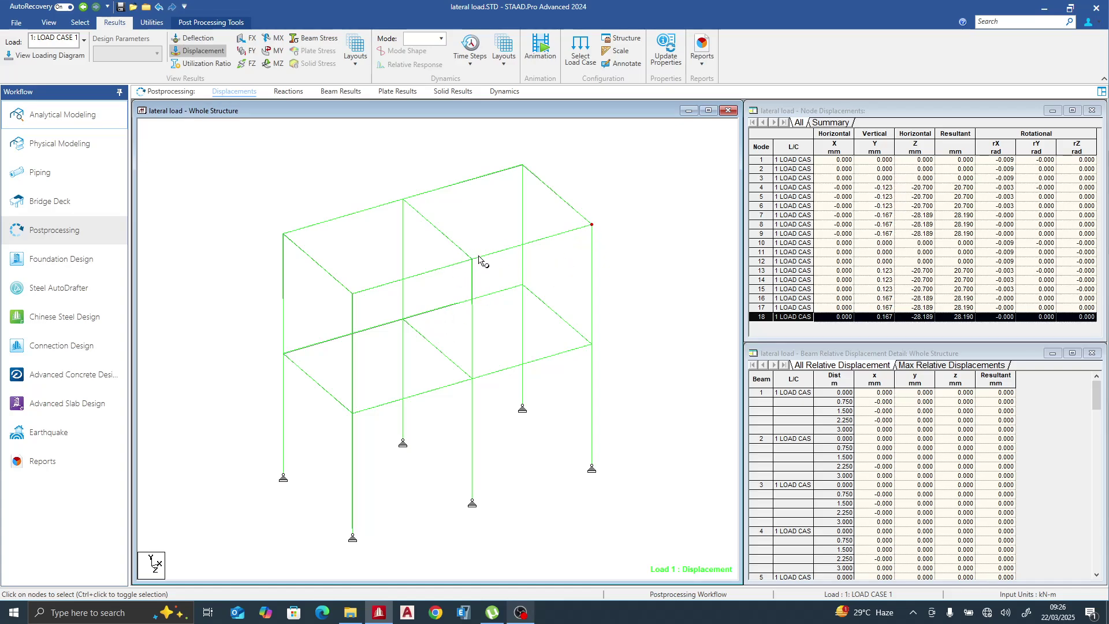
click(293, 93)
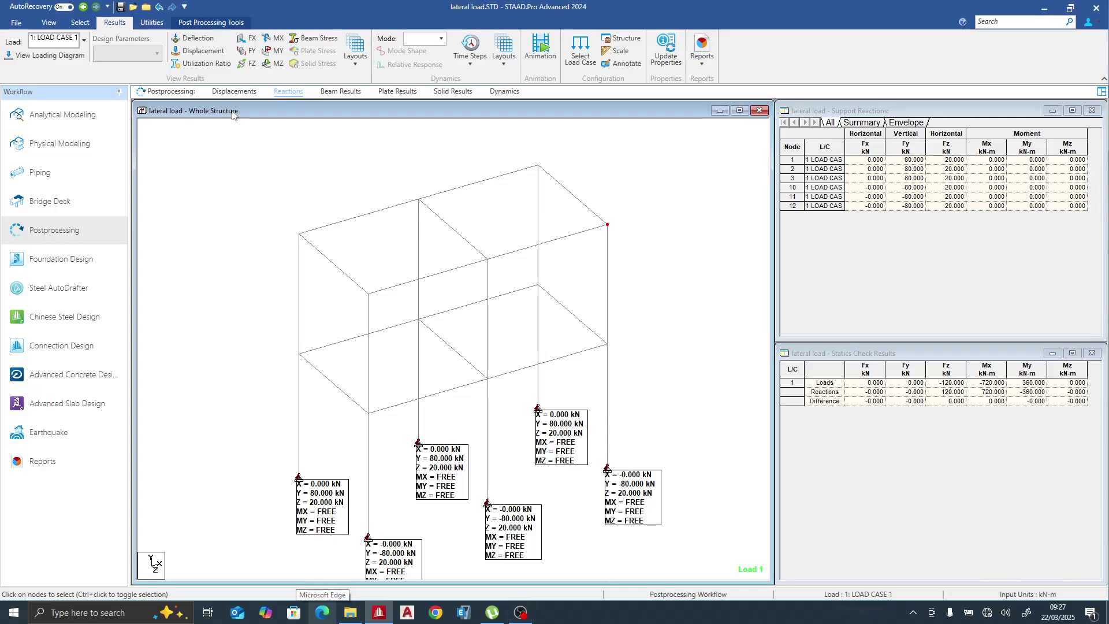
- Return to the analytical model's specifications and add a beam partial moment release at the start with an MP factor of 0.99
click(105, 118)
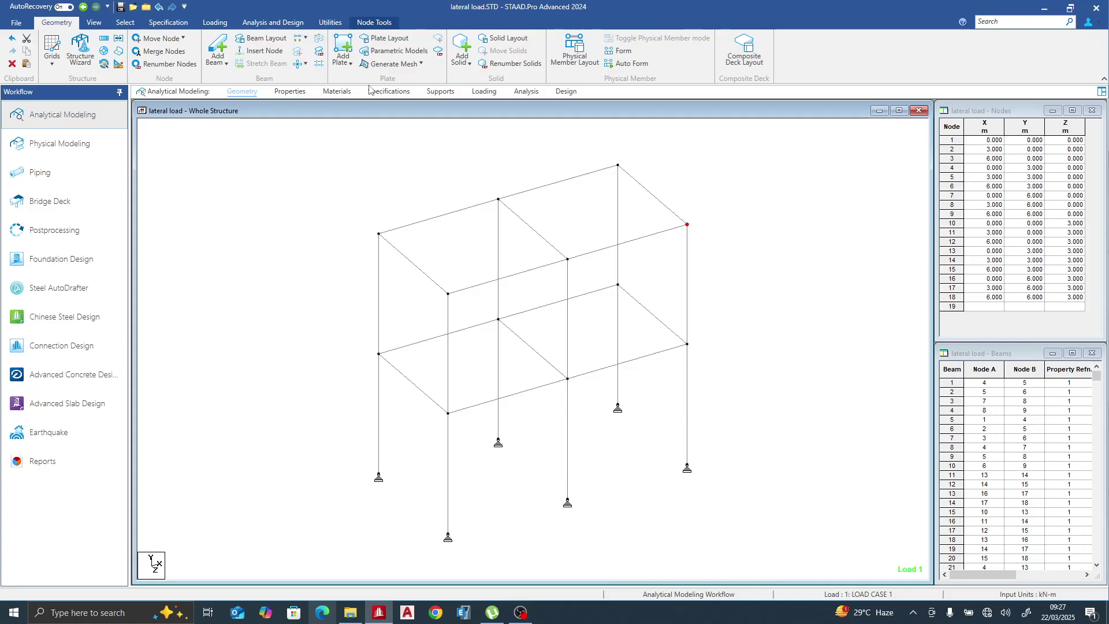
click(388, 91)
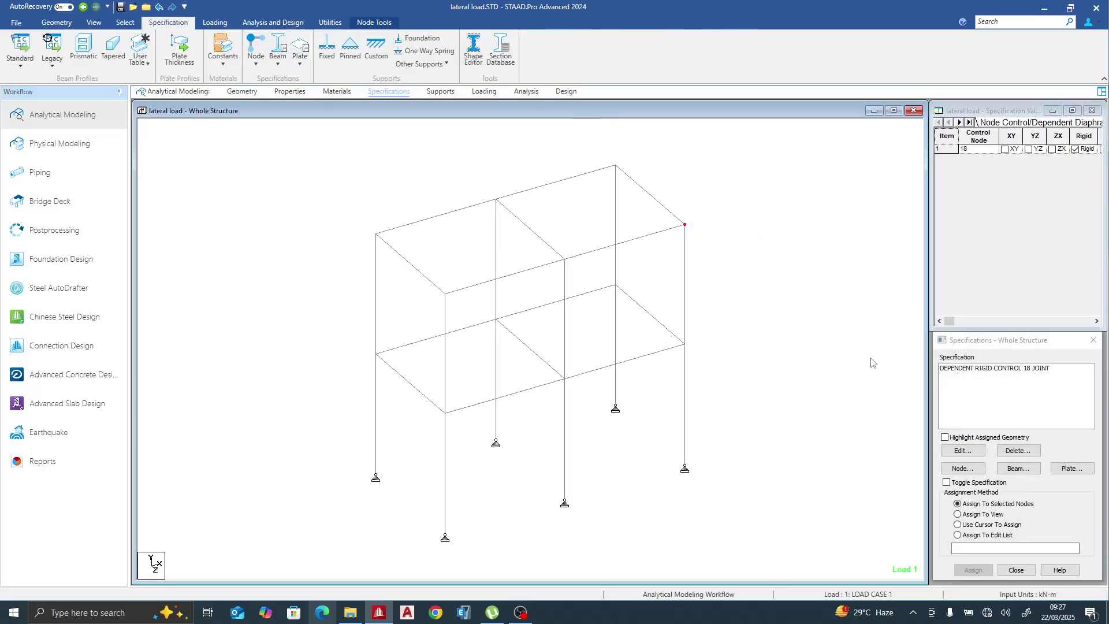
click(1024, 472)
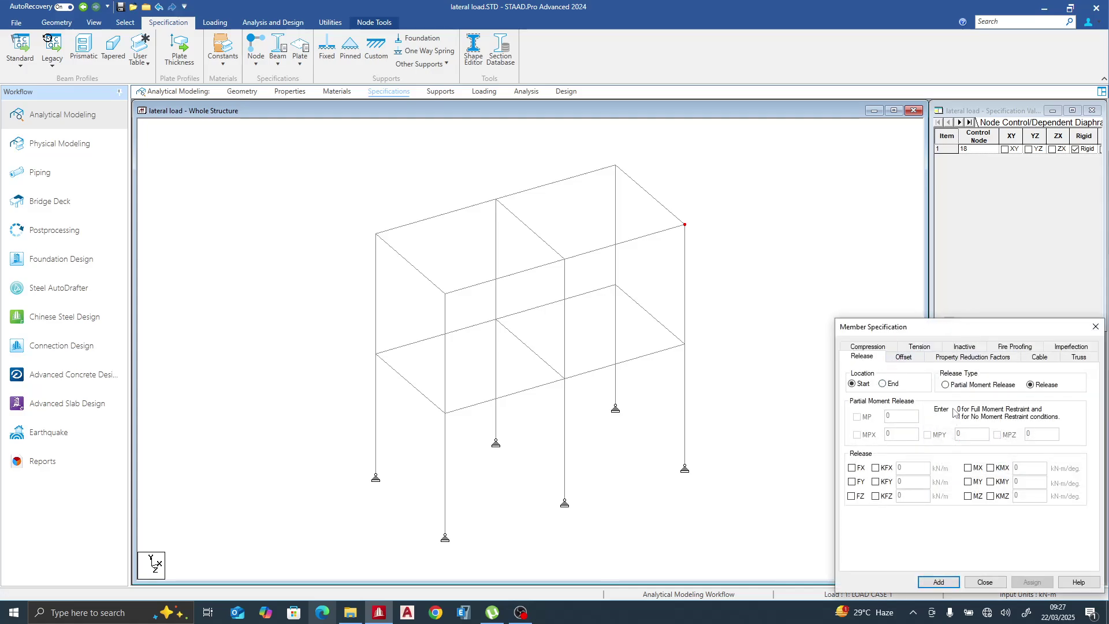
click(949, 387)
click(857, 417)
click(895, 417)
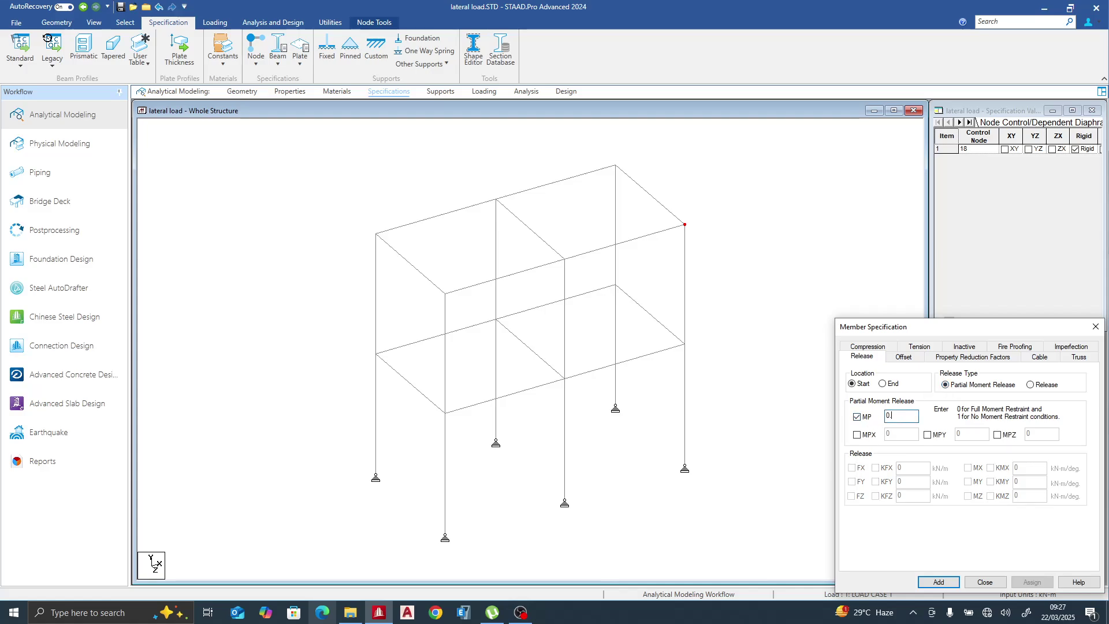
text(.99)
click(938, 581)
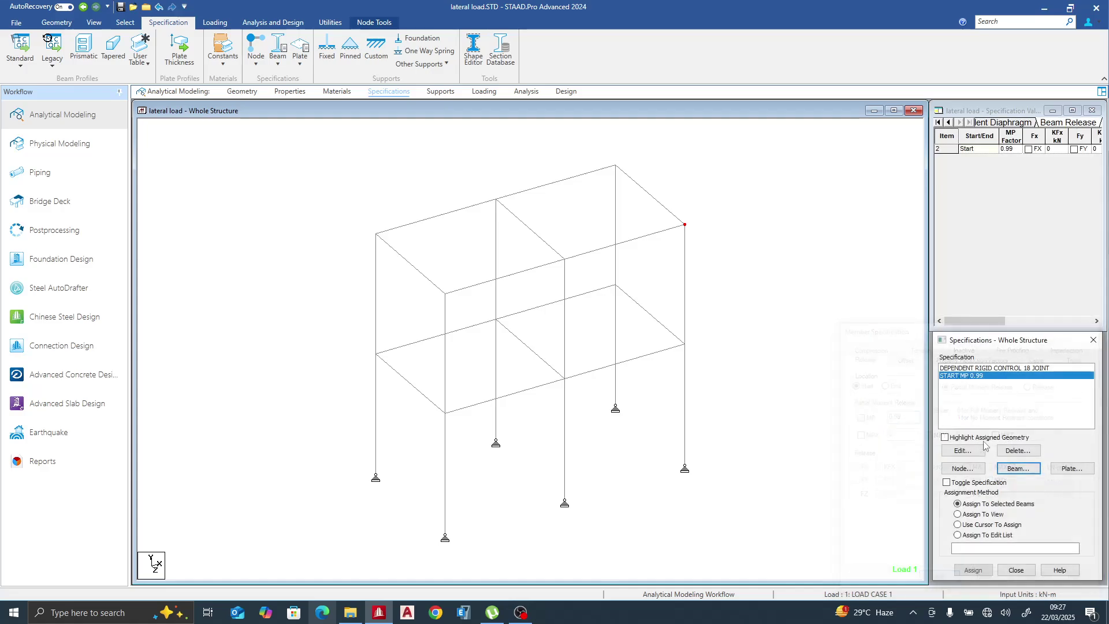
- Add a second beam partial moment release at the end location with an MP factor of 0.99
click(1018, 469)
click(884, 384)
click(945, 385)
click(858, 417)
click(890, 415)
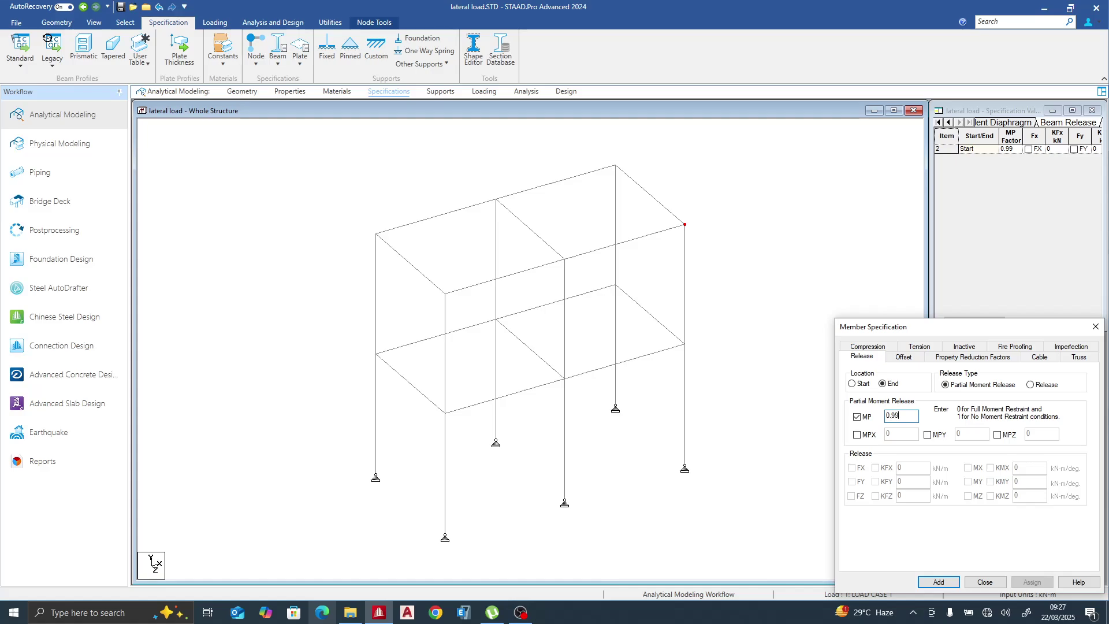
click(932, 582)
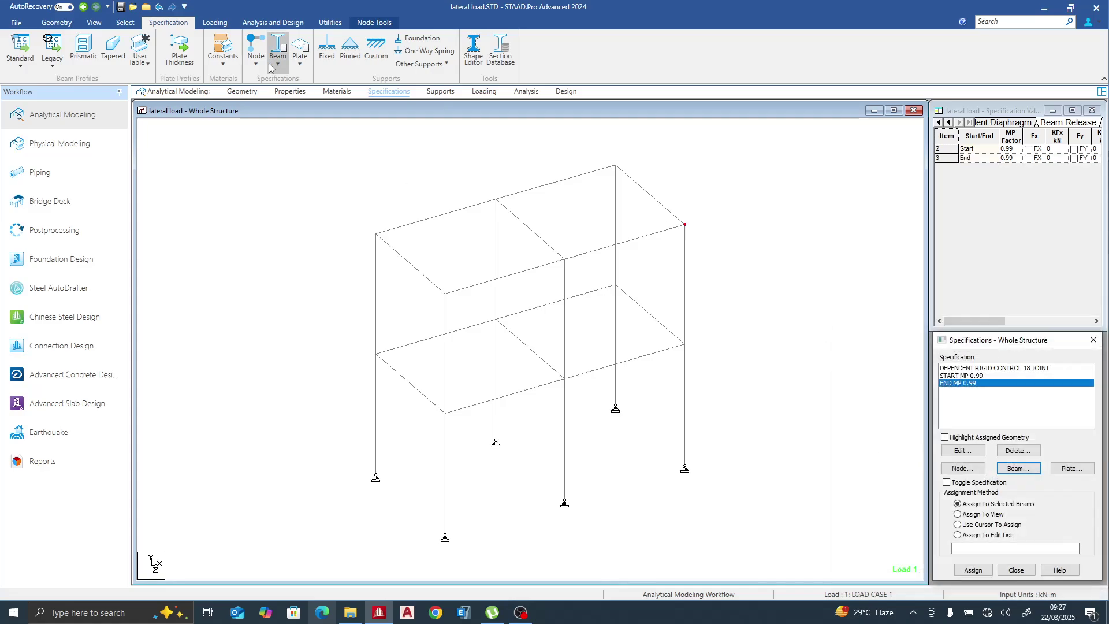
- Select all beams parallel to X and Z and assign the END MP 0.99 release to them, deleting the old result files
click(127, 24)
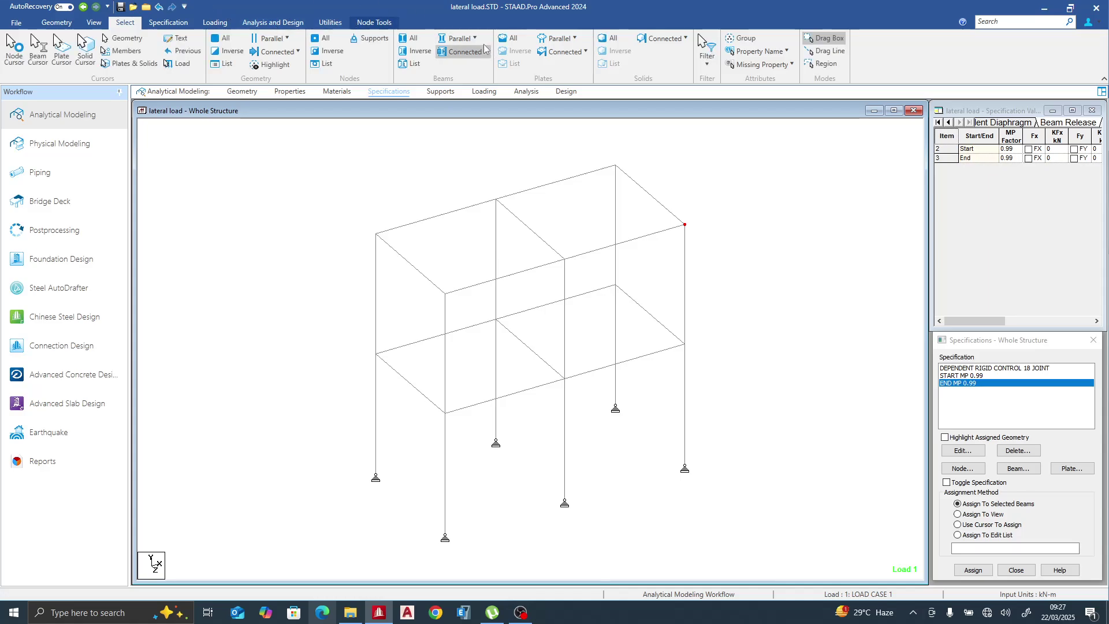
click(465, 39)
click(468, 54)
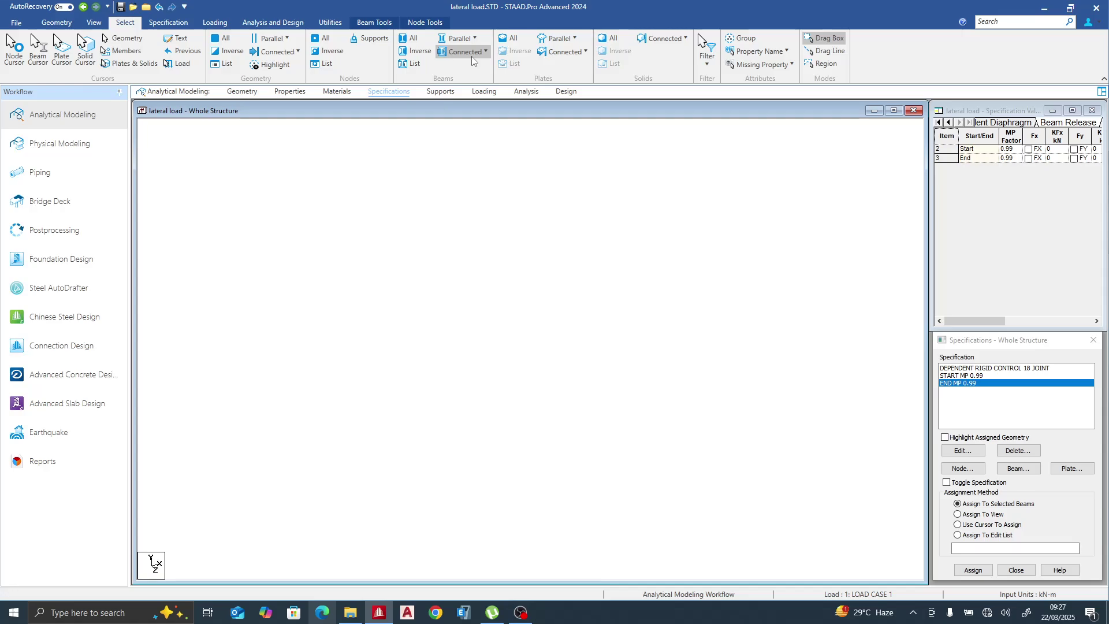
click(466, 38)
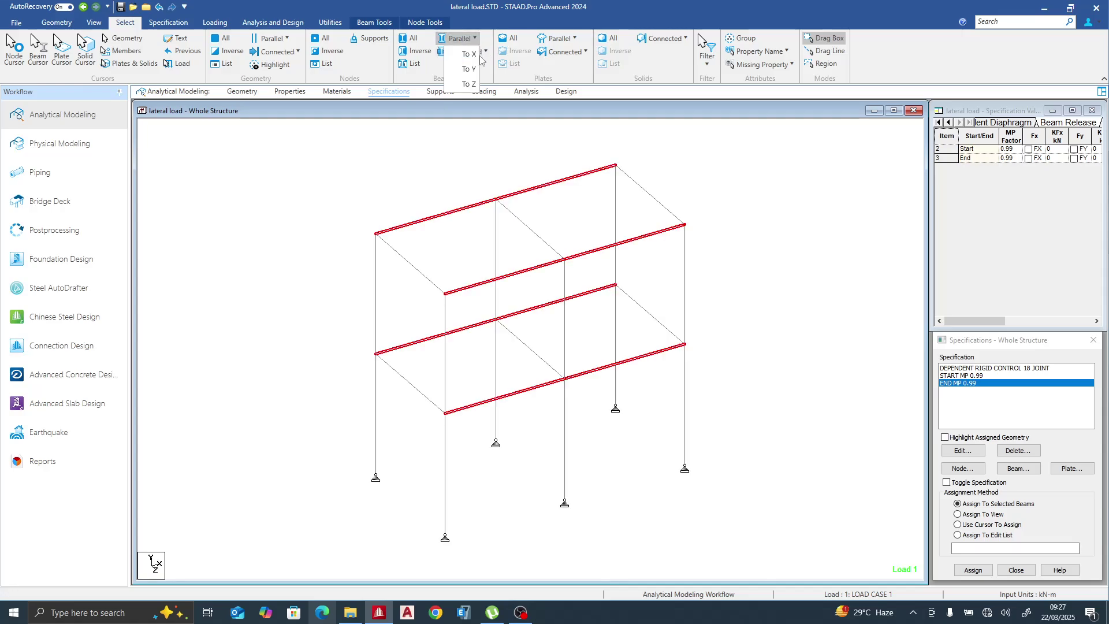
click(469, 84)
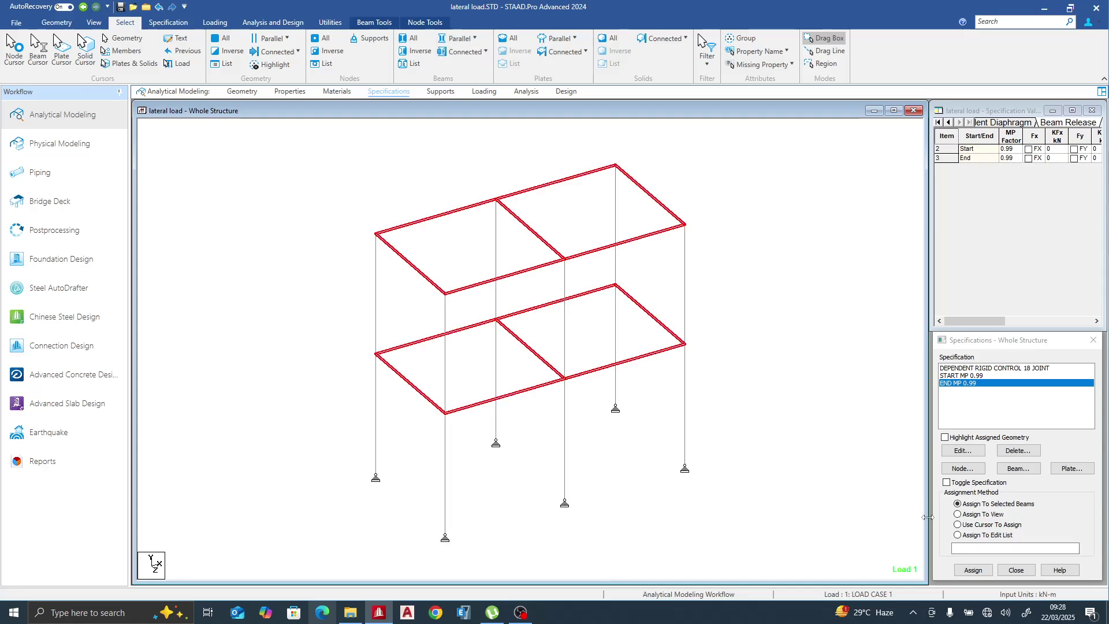
click(972, 570)
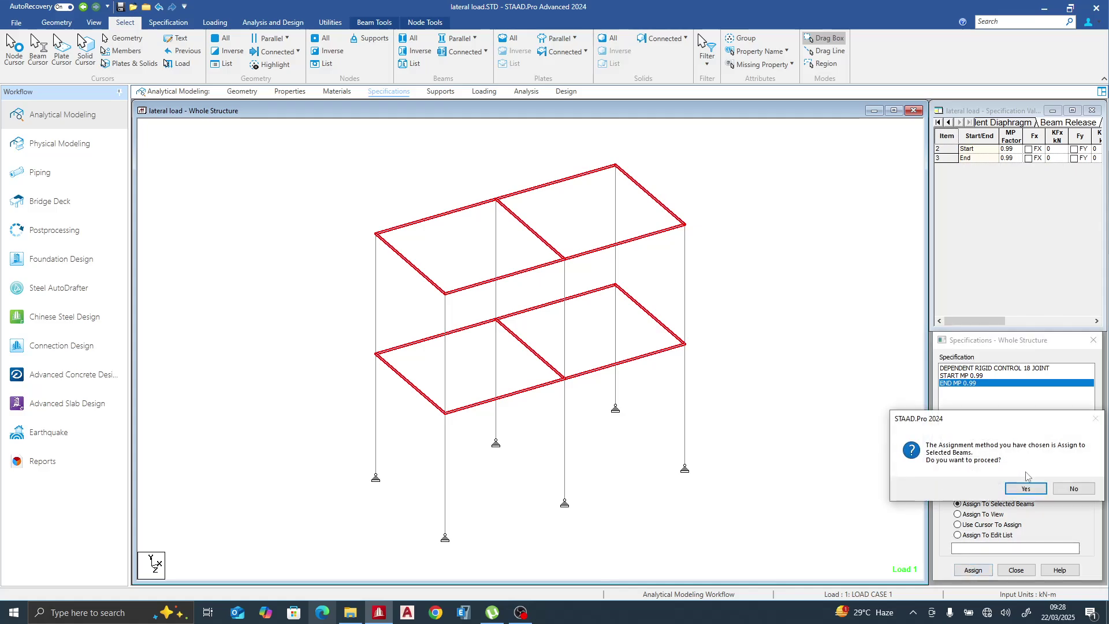
click(1030, 490)
click(1026, 490)
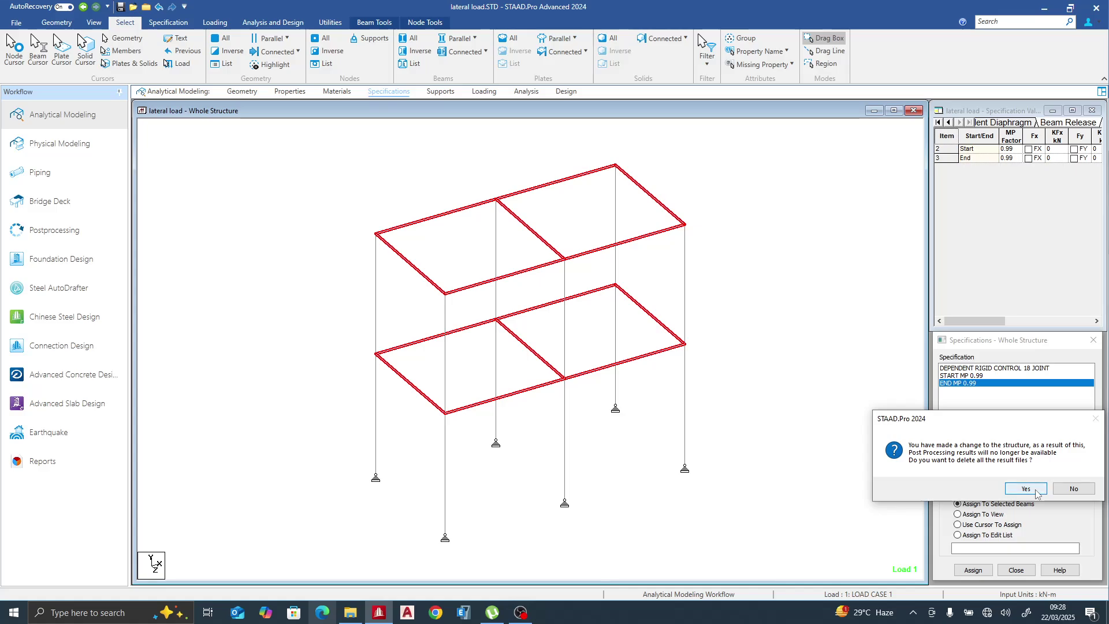
- Assign the START MP 0.99 release to the selected floor and roof beams and clear the selection
click(990, 376)
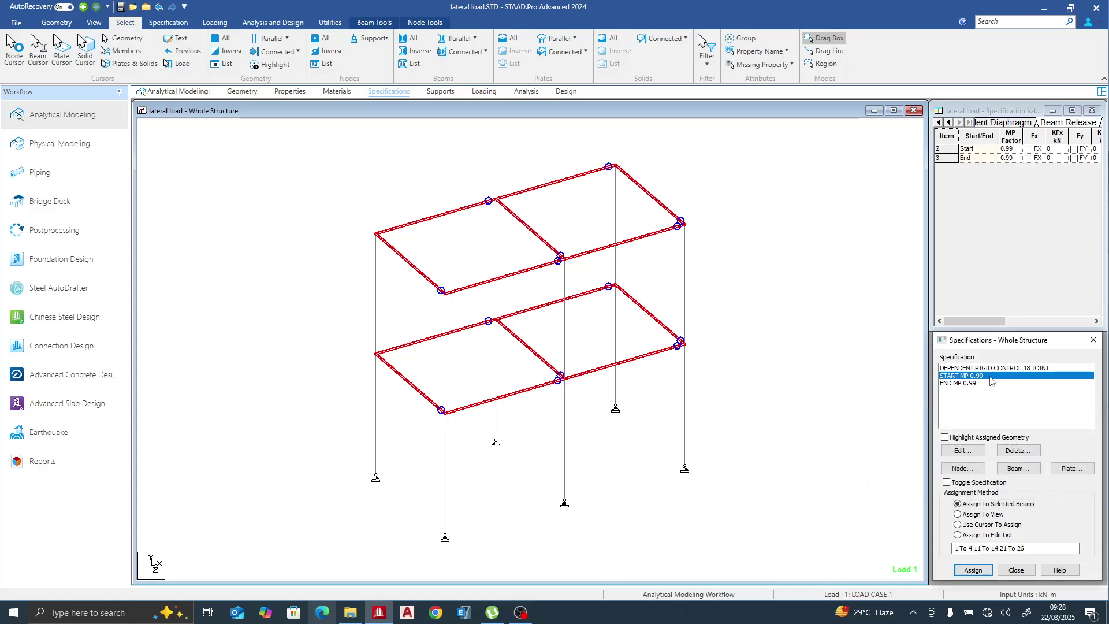
click(984, 569)
click(1015, 490)
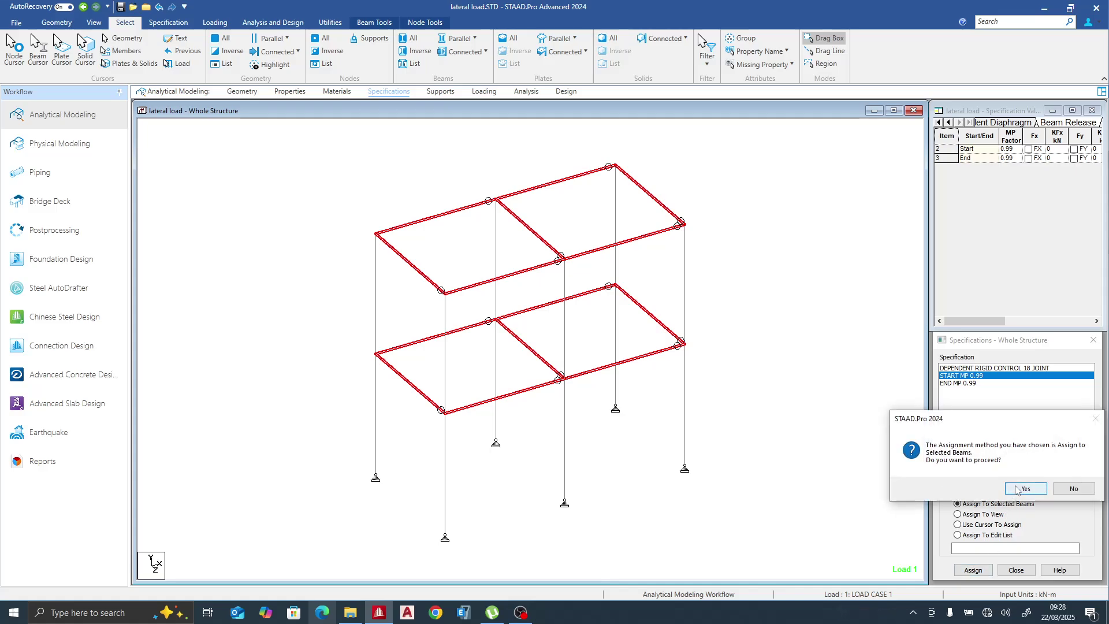
click(810, 341)
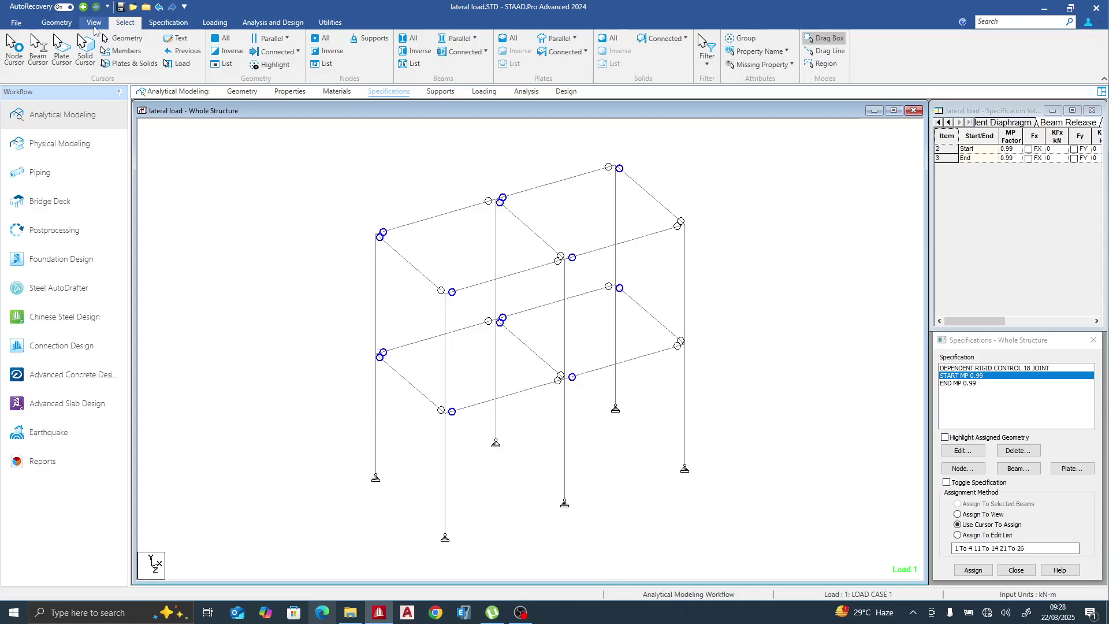
- Add a diagonal brace in the upper storey's end bay from roof node 7 to first-floor node 13
click(57, 22)
click(217, 48)
drag(380, 237, 449, 414)
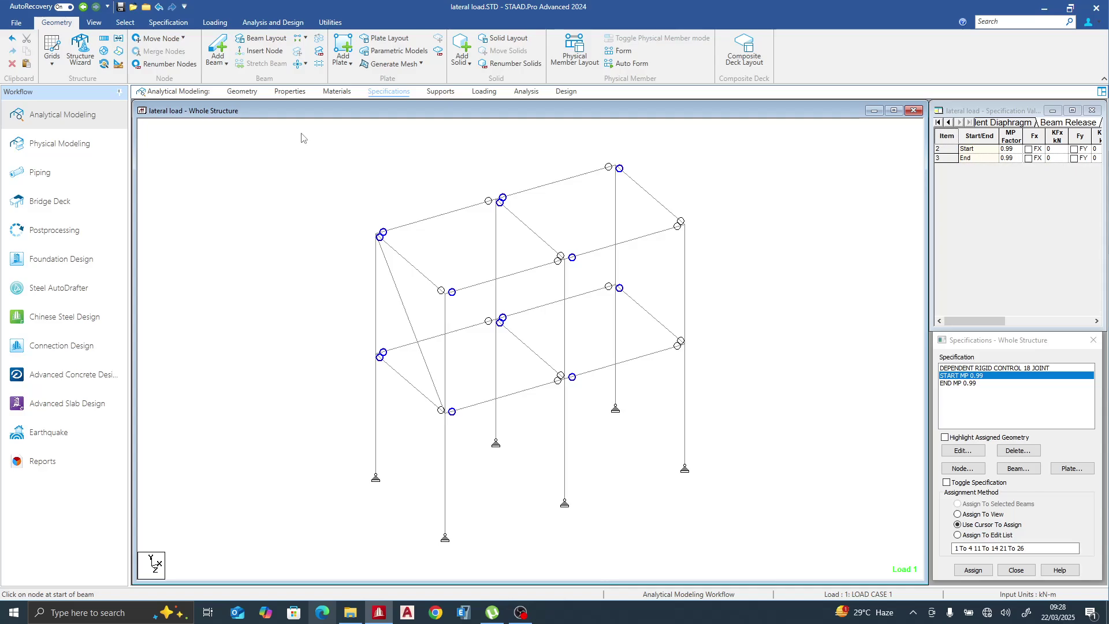
- Assign both the START MP 0.99 and END MP 0.99 releases to the upper-storey diagonal brace
click(403, 312)
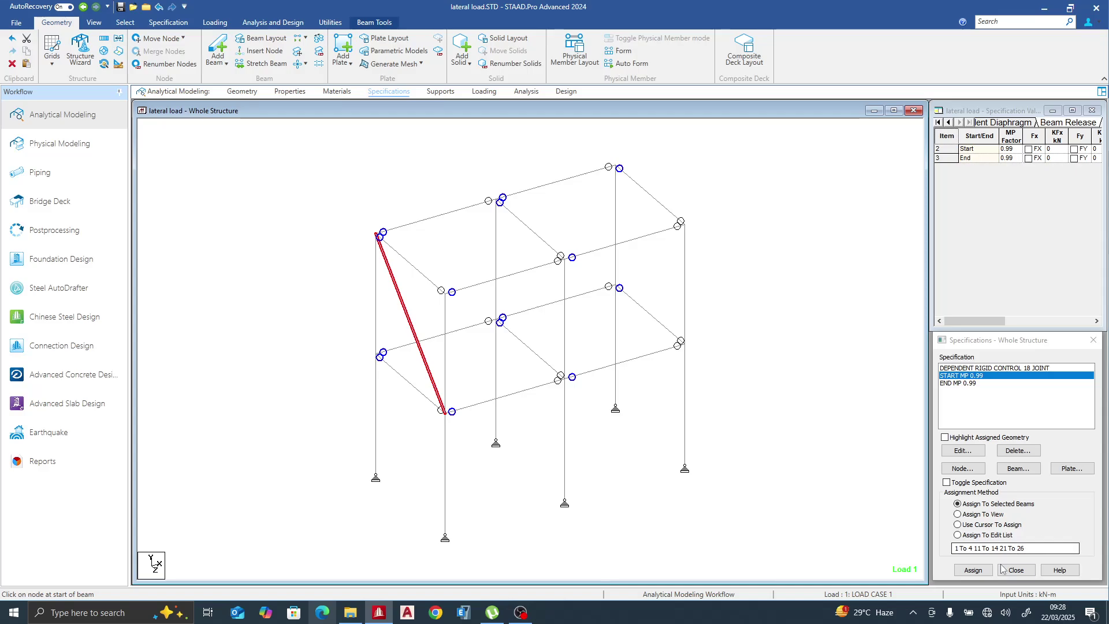
click(974, 570)
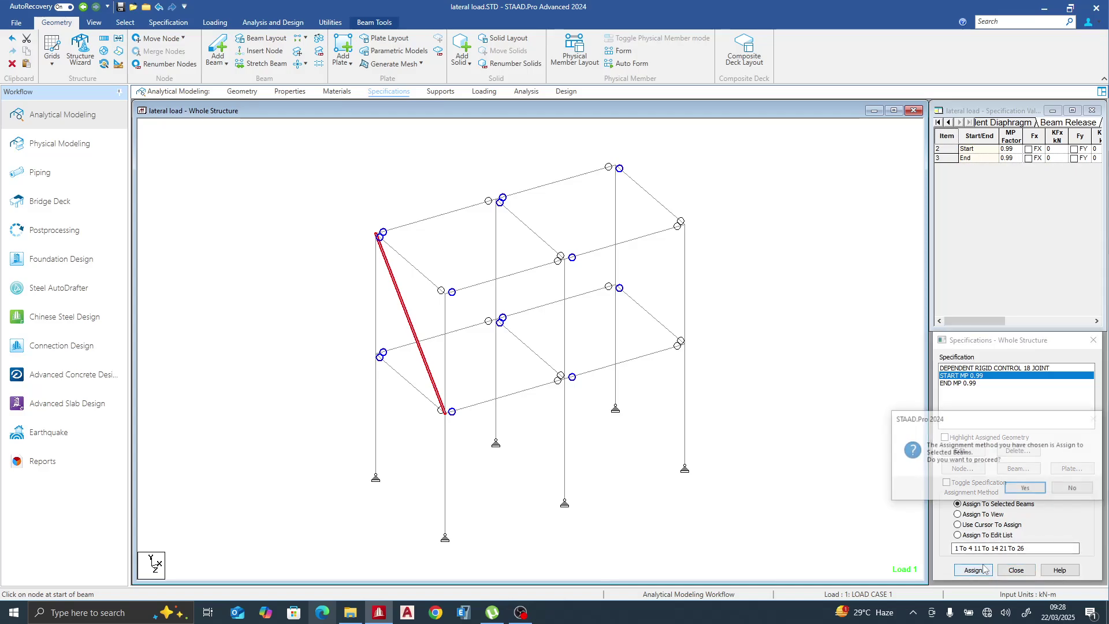
click(1026, 489)
click(964, 383)
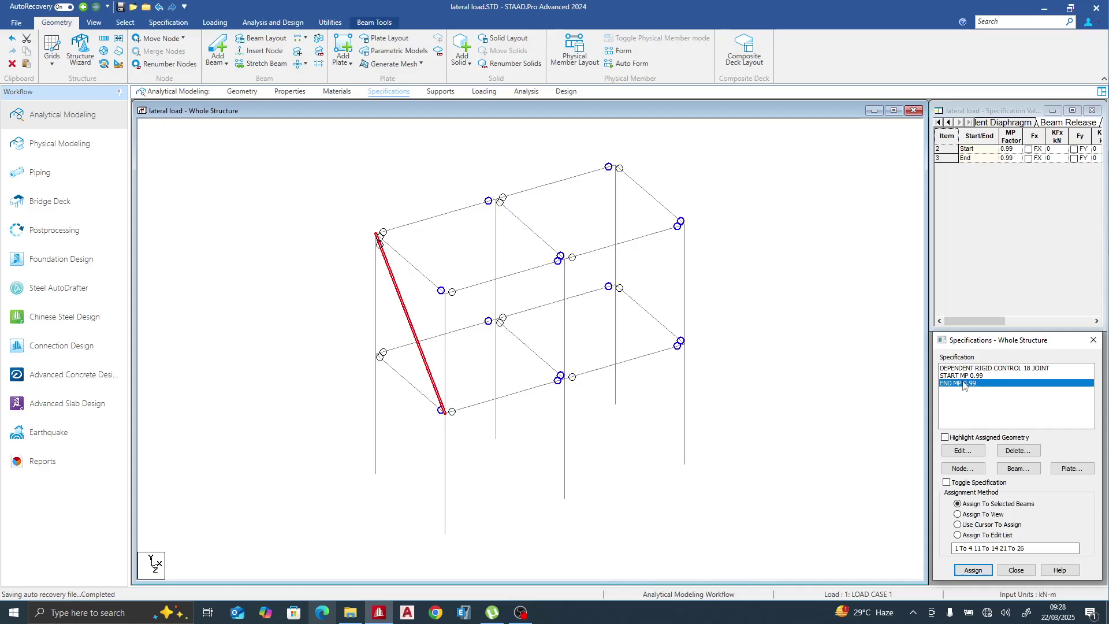
click(974, 570)
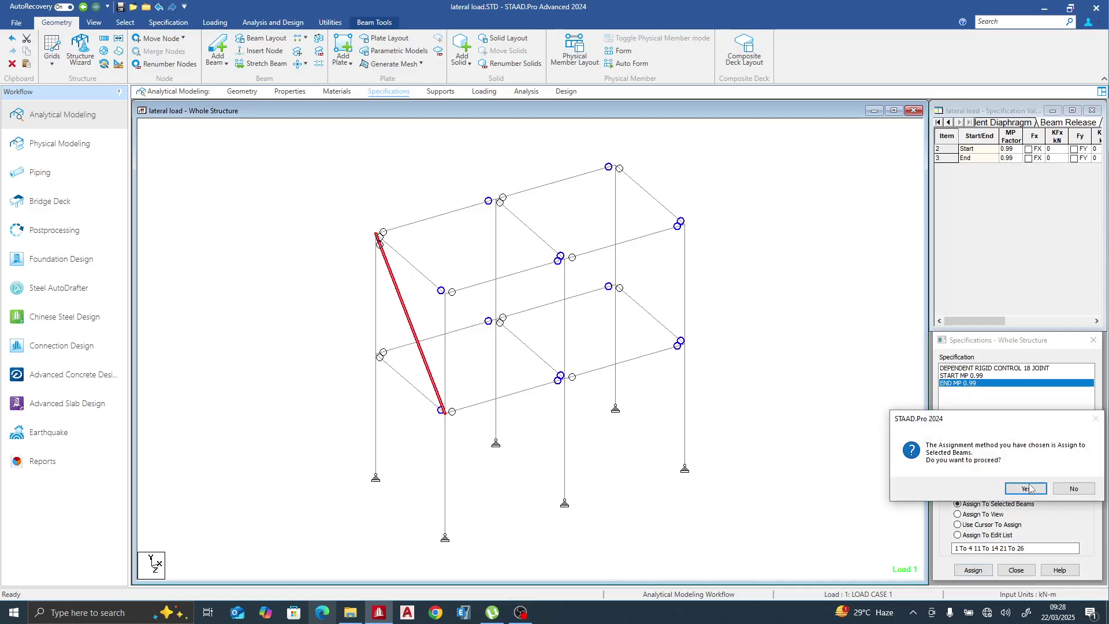
click(1028, 489)
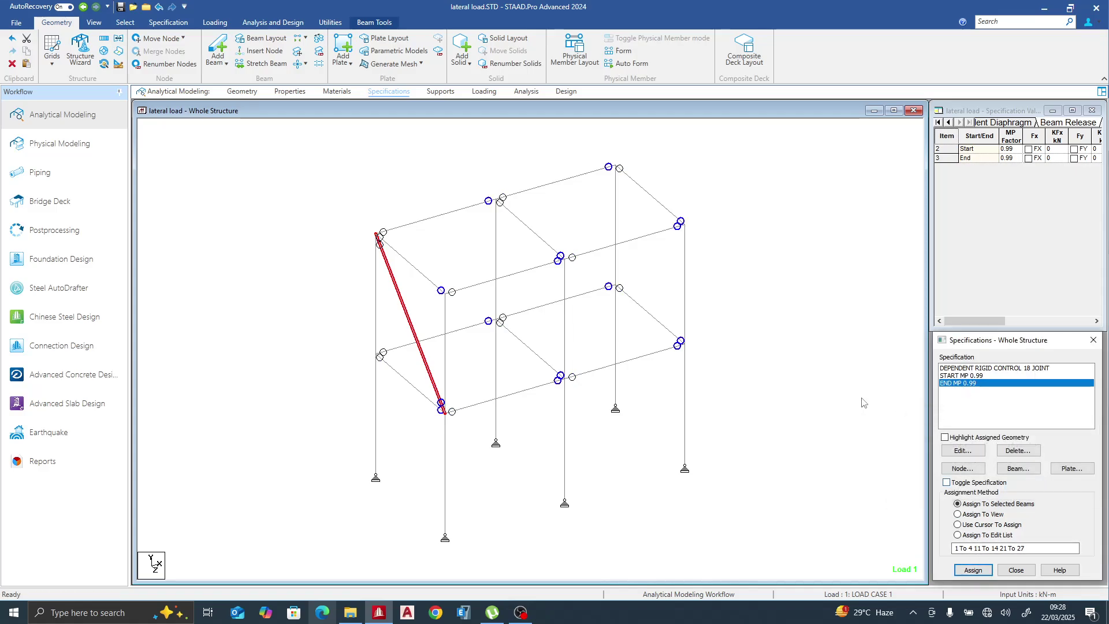
- Copy the diagonal brace and paste it into the storey below with a Y offset of -3 m
right_click(765, 459)
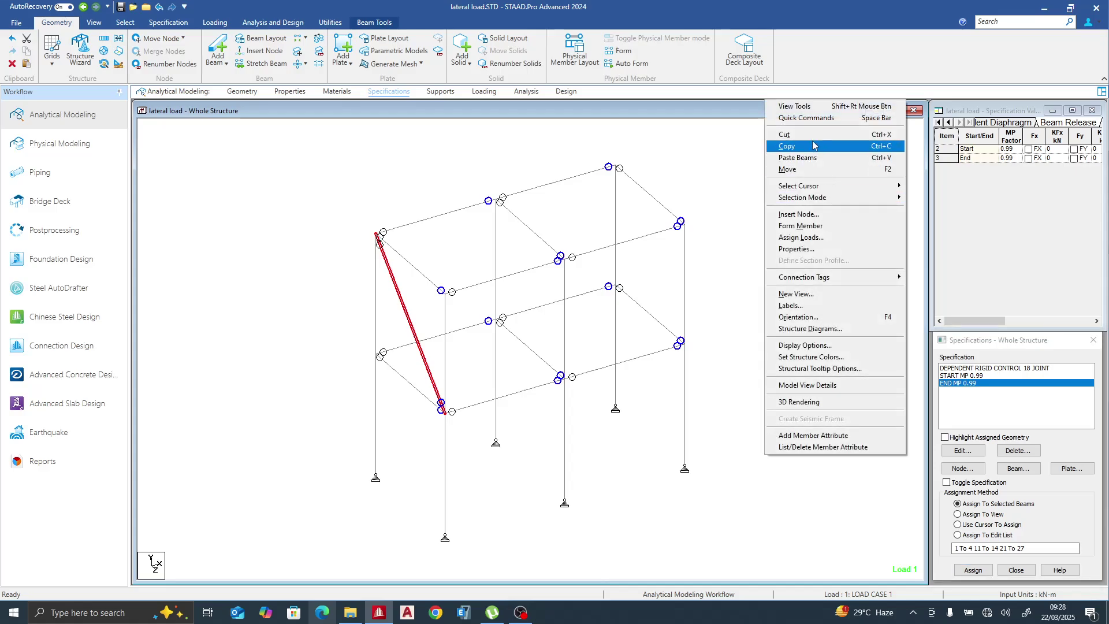
click(786, 146)
right_click(795, 224)
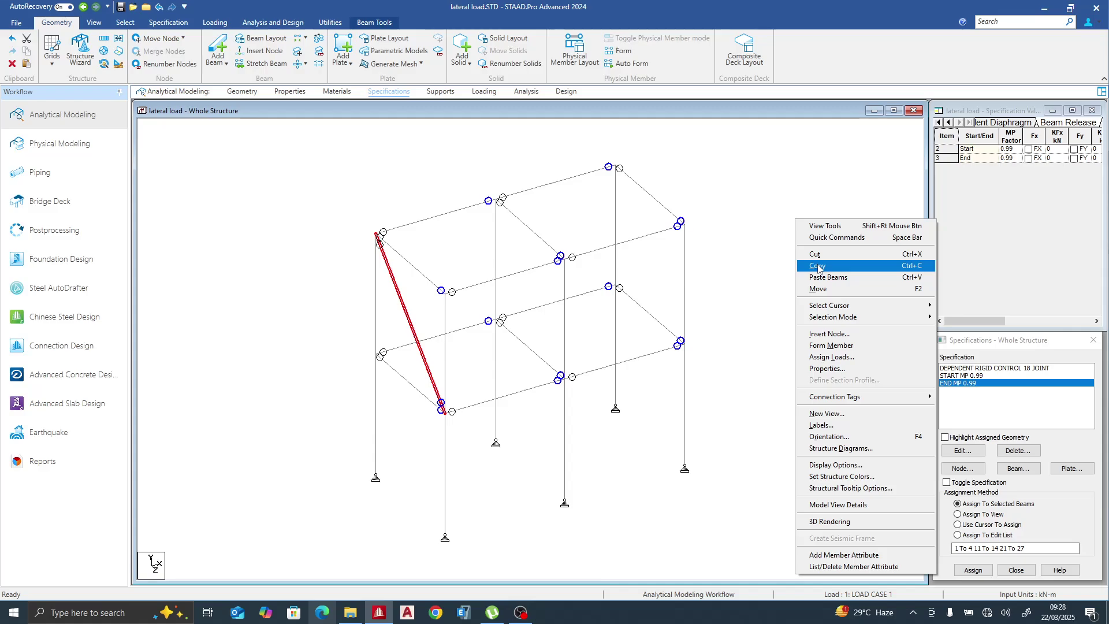
mouse_move(826, 305)
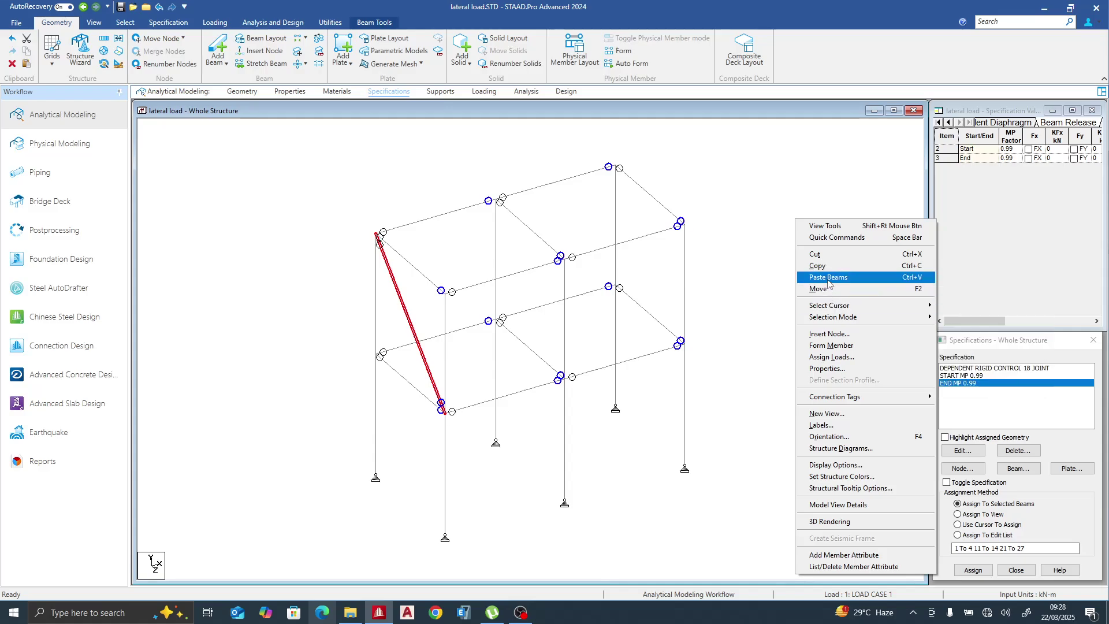
click(829, 278)
click(576, 371)
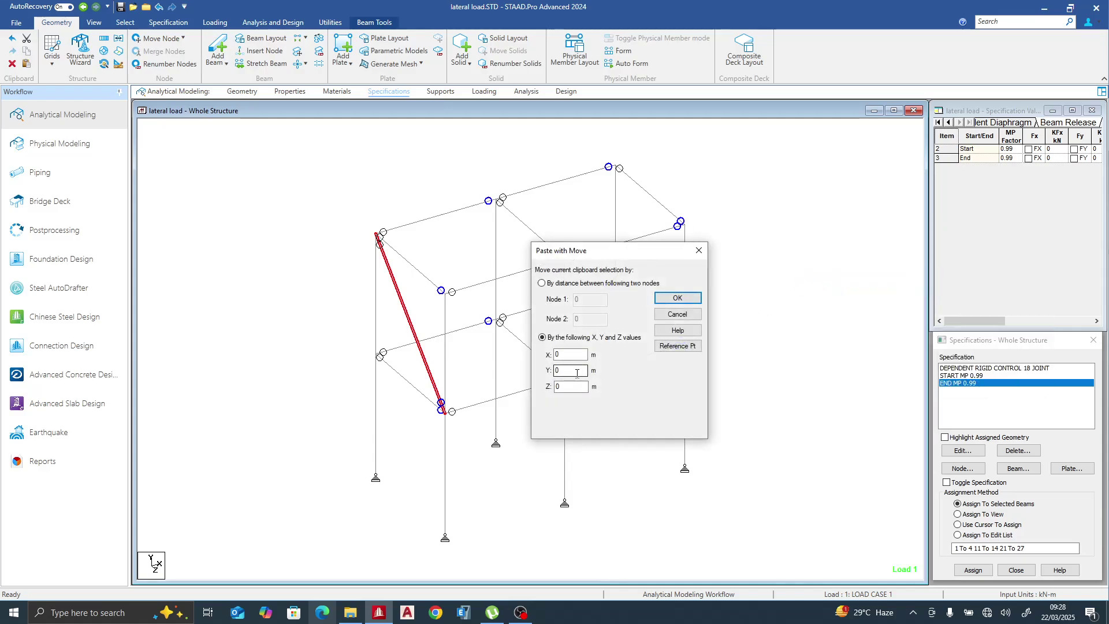
key(BackSpace)
text(-3)
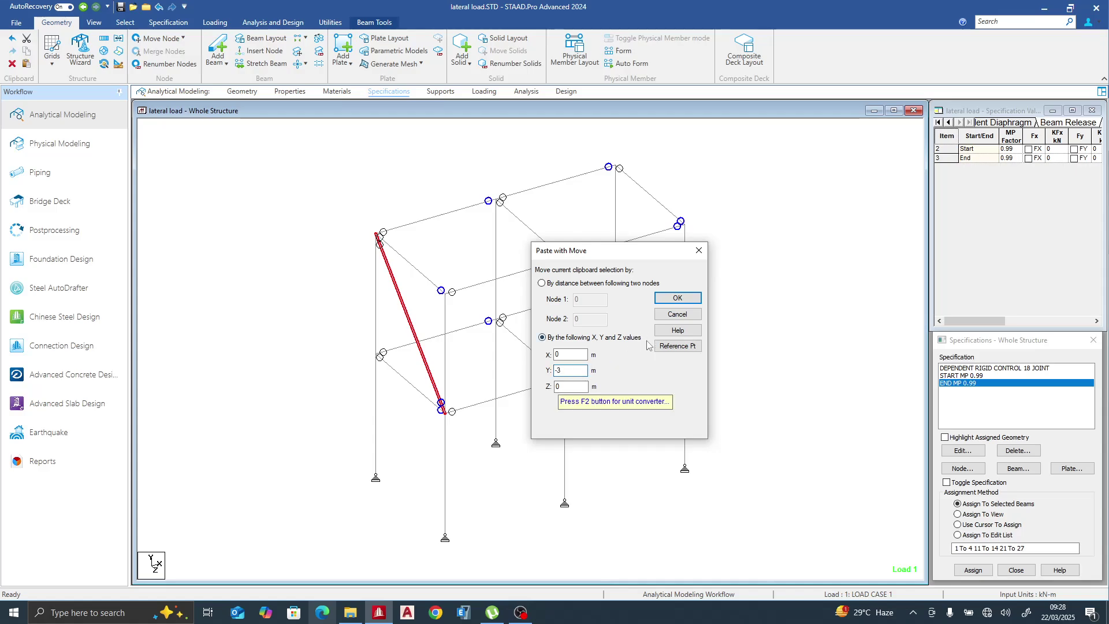
click(671, 298)
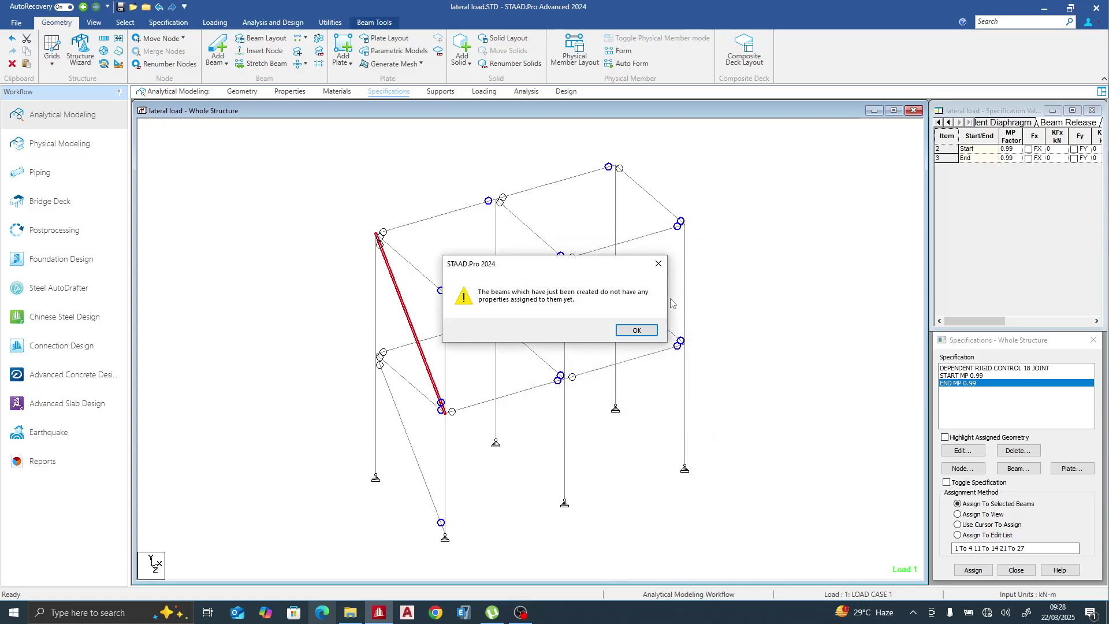
click(642, 331)
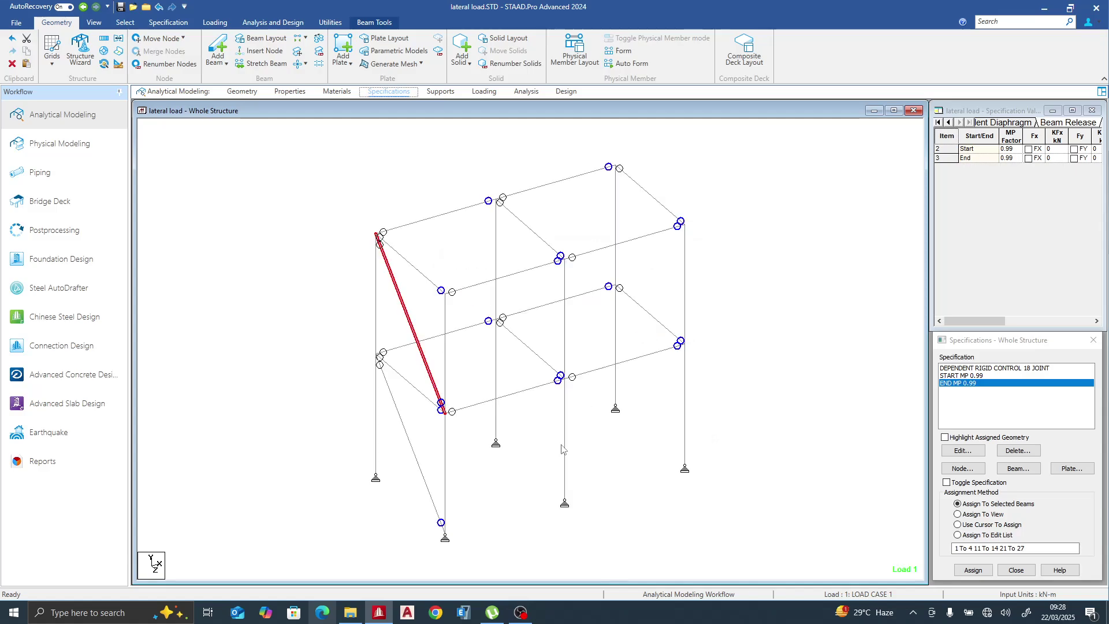
- Assign the Rect 0.30x0.30 concrete section to the whole view, including both new braces, and clear the selection
click(292, 92)
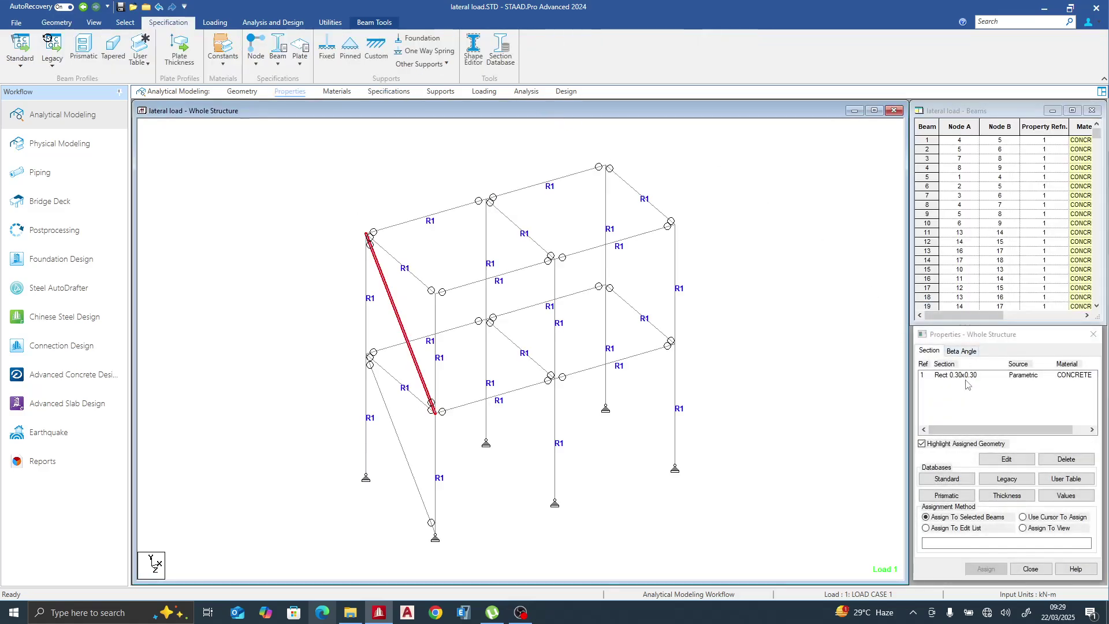
click(964, 375)
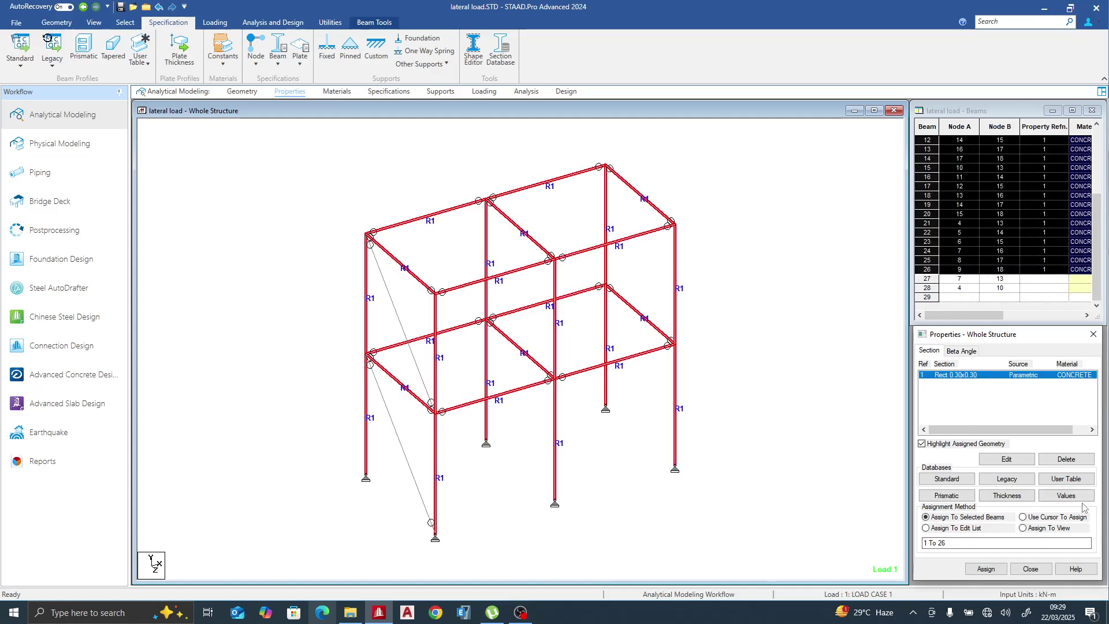
click(1049, 529)
click(985, 569)
click(1038, 488)
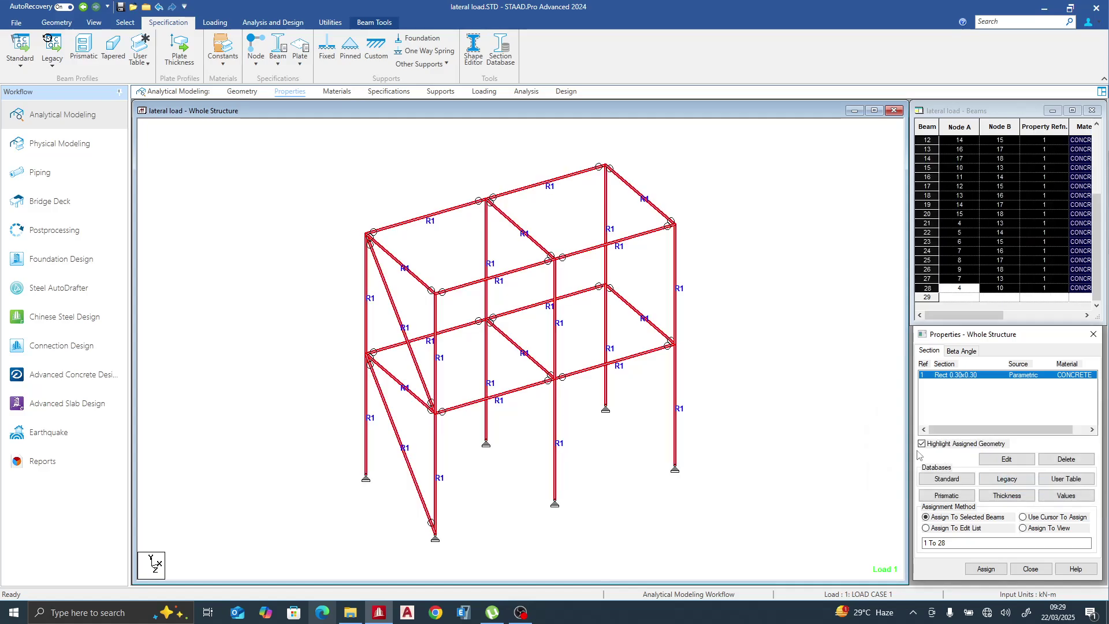
click(784, 445)
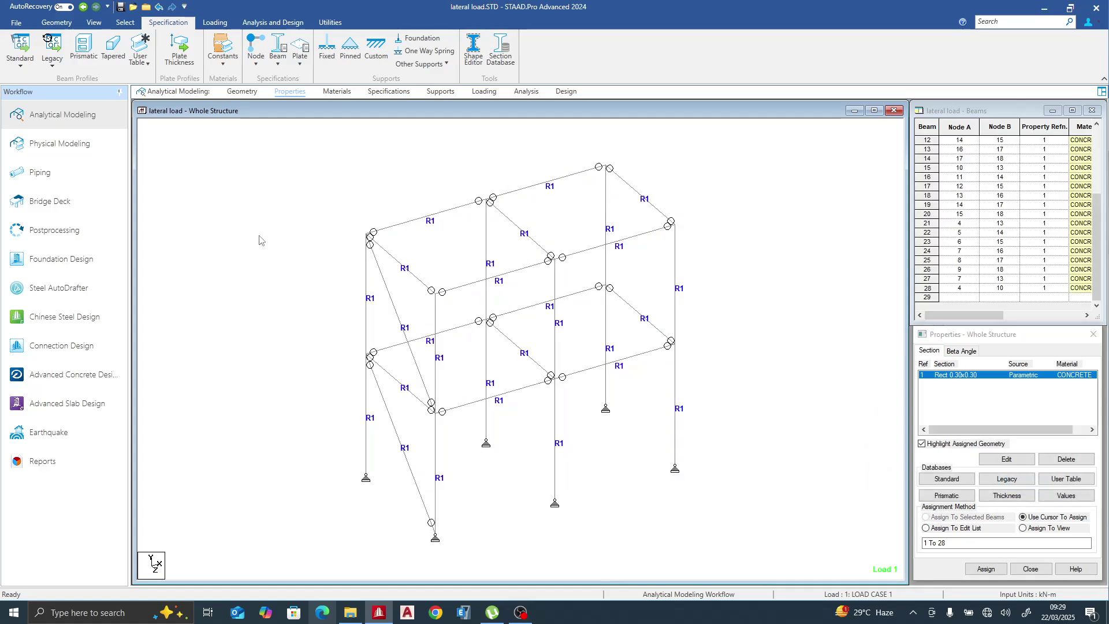
- Save and analyse the frame braced at one end, and enter postprocessing with LOAD CASE 1 selected
click(119, 230)
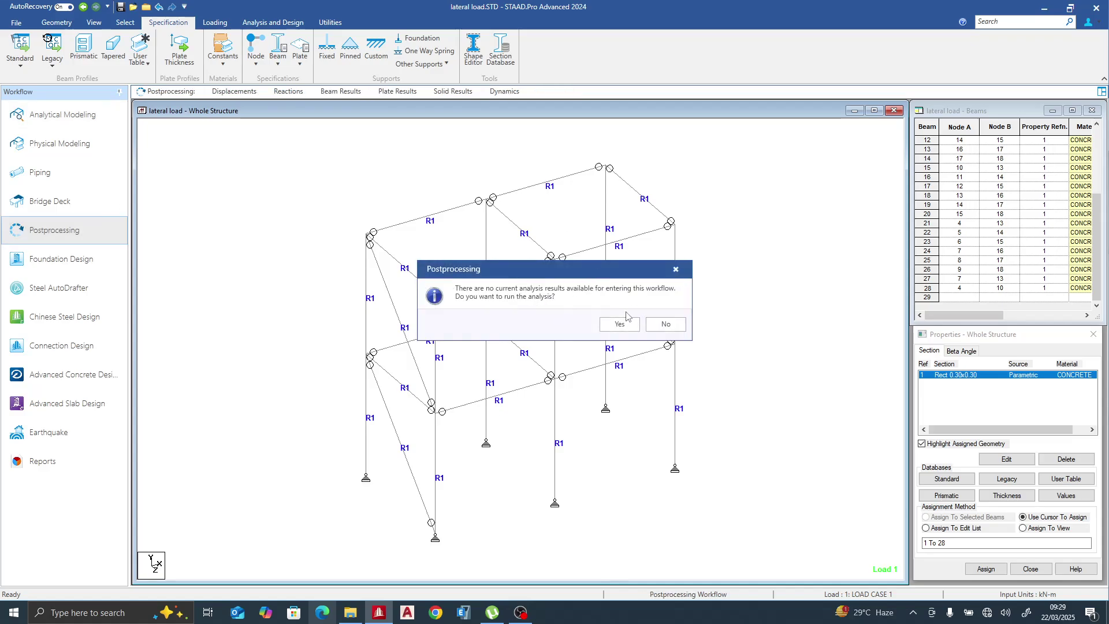
click(616, 327)
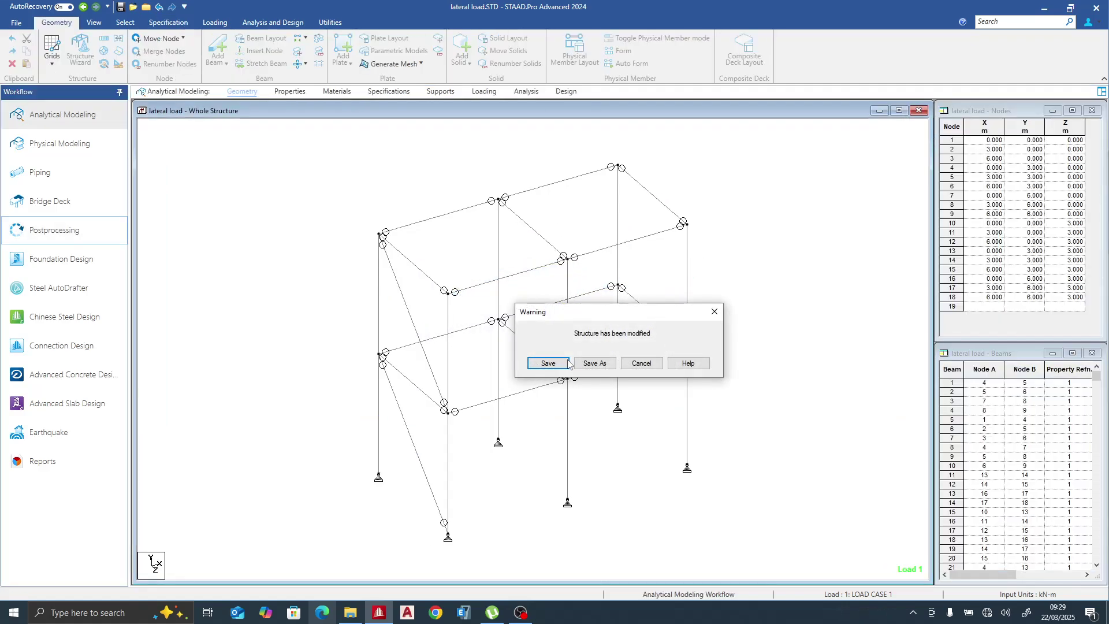
click(548, 363)
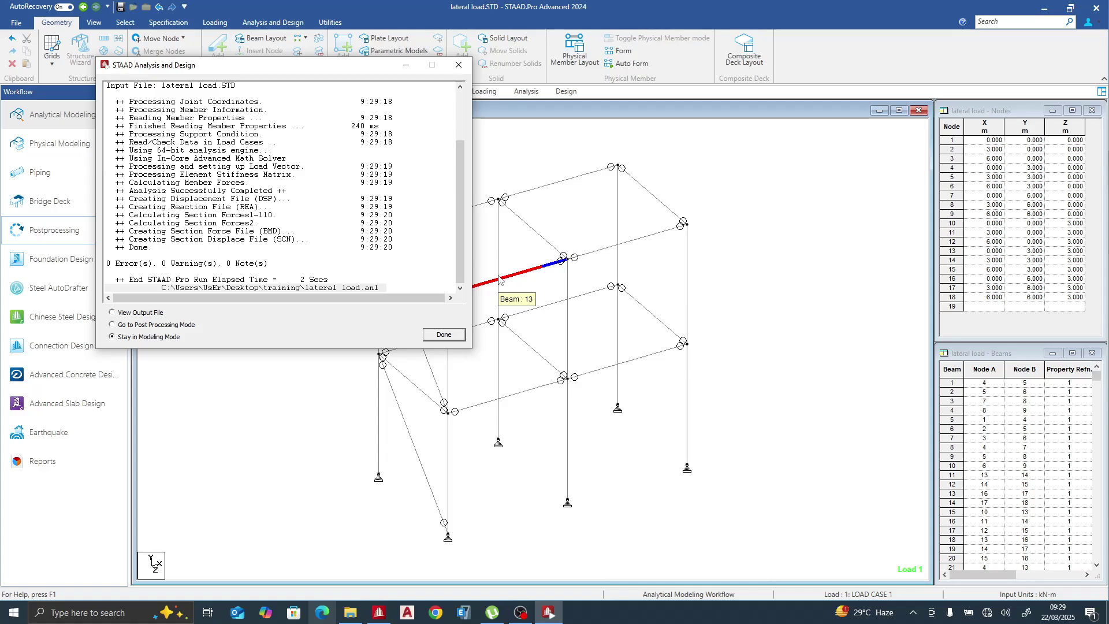
click(169, 325)
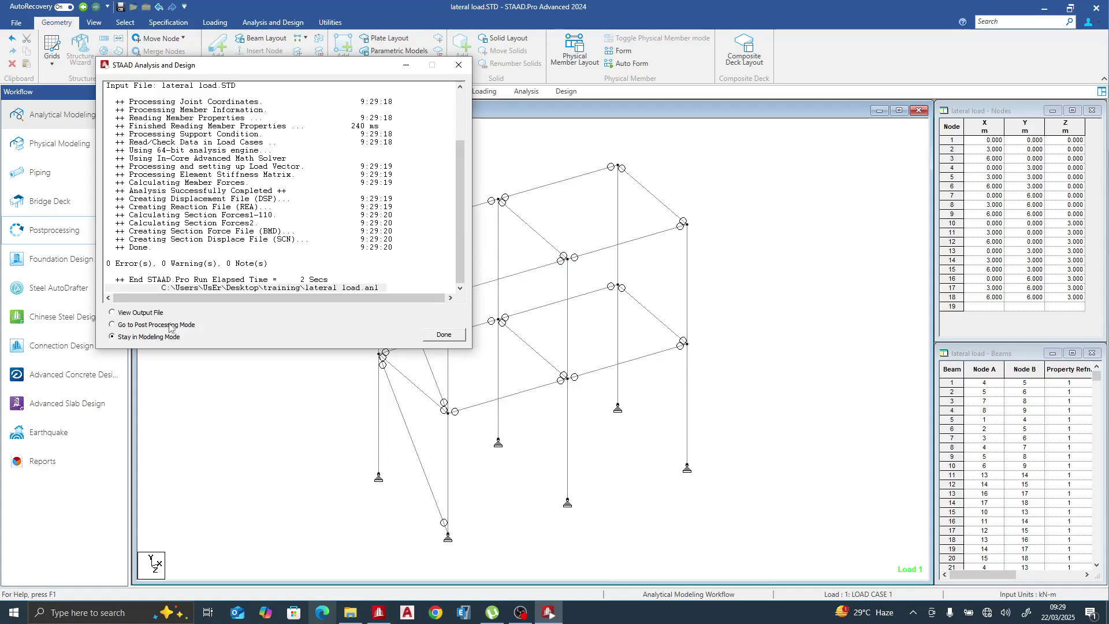
click(442, 338)
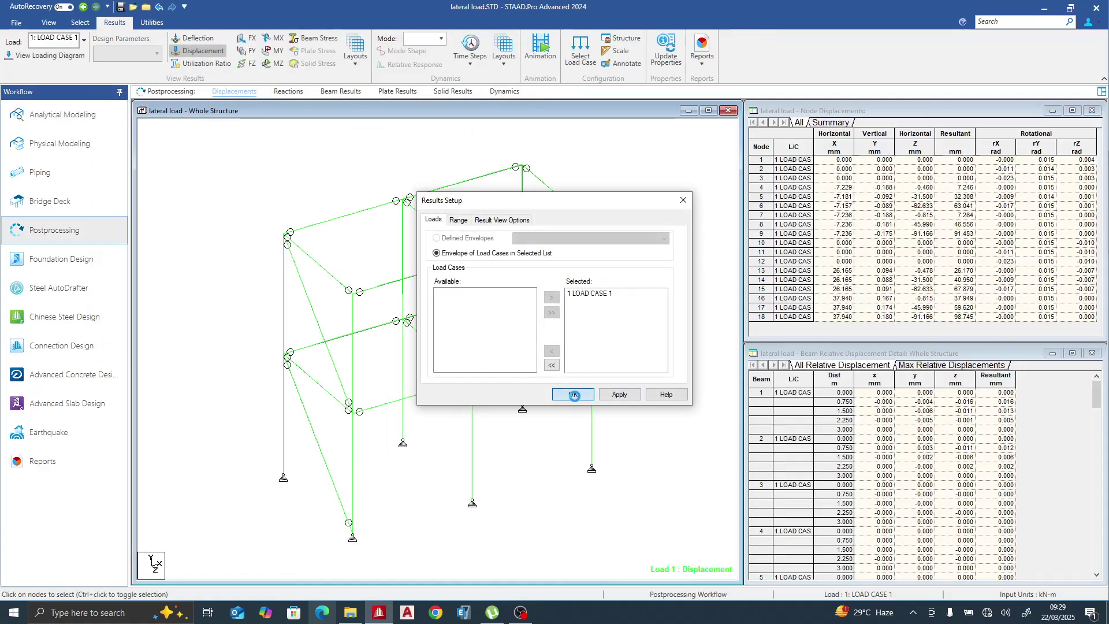
click(573, 395)
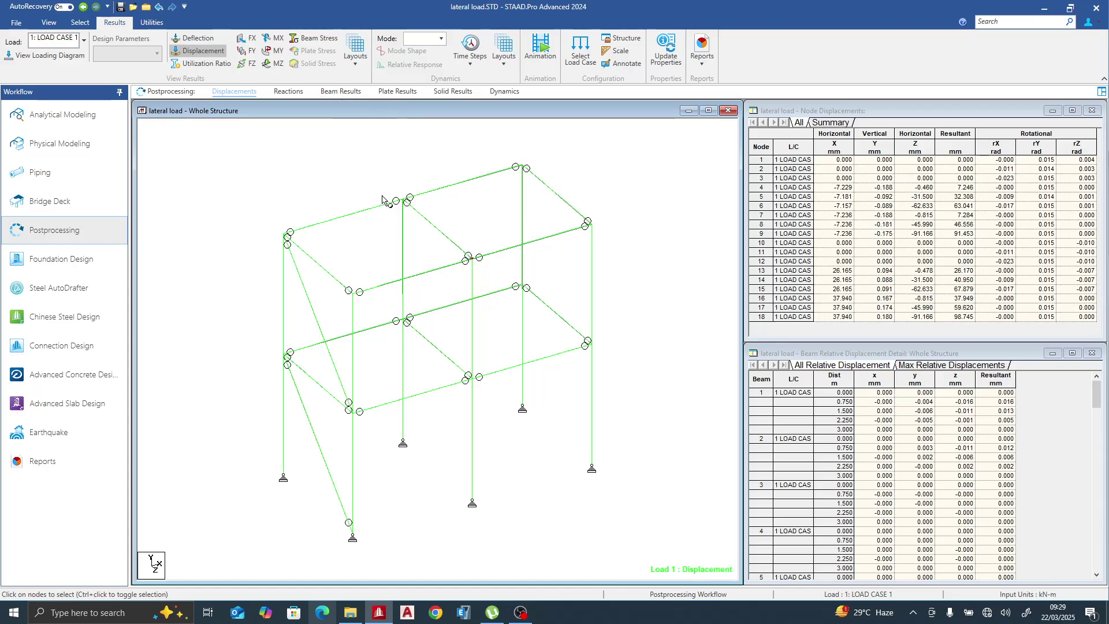
- Check the displacements of roof nodes 16, 17 and 18, and view the support reactions
click(353, 294)
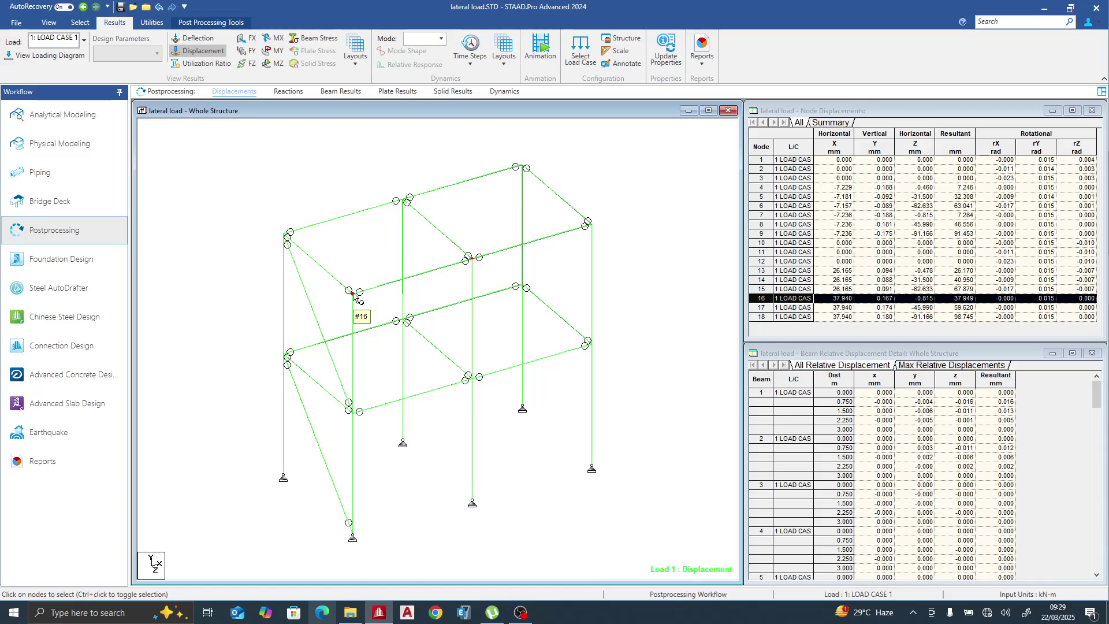
click(471, 260)
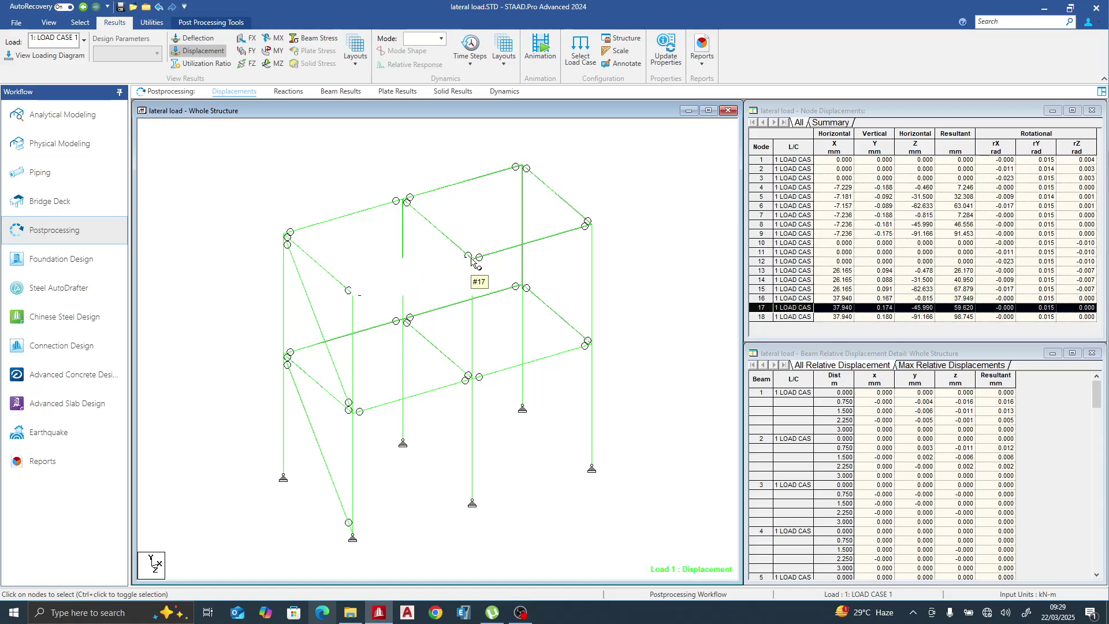
click(590, 229)
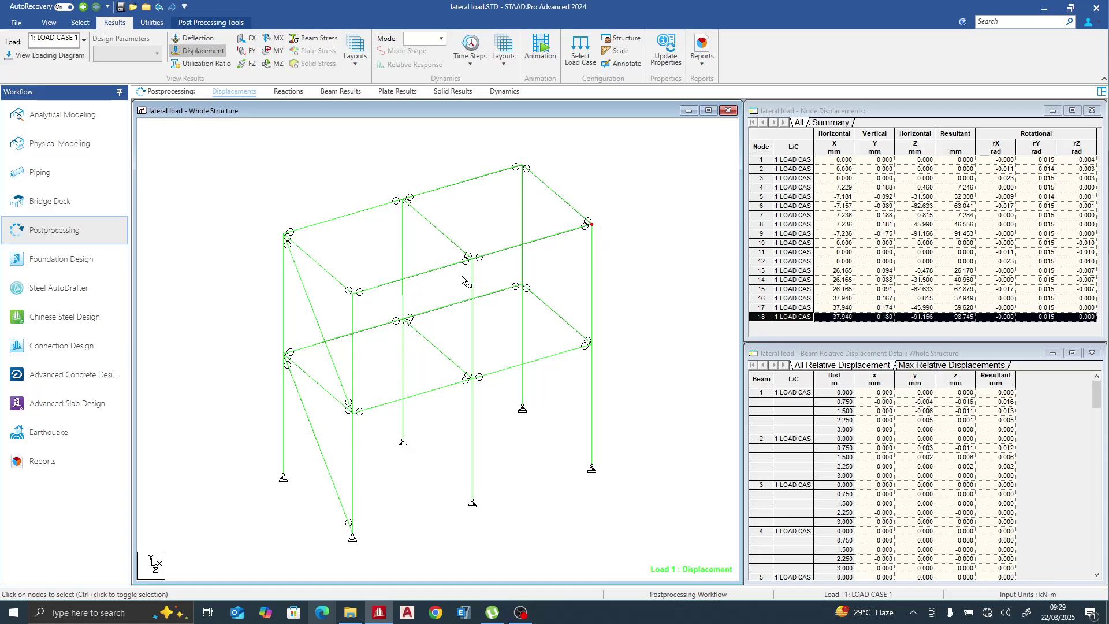
click(289, 93)
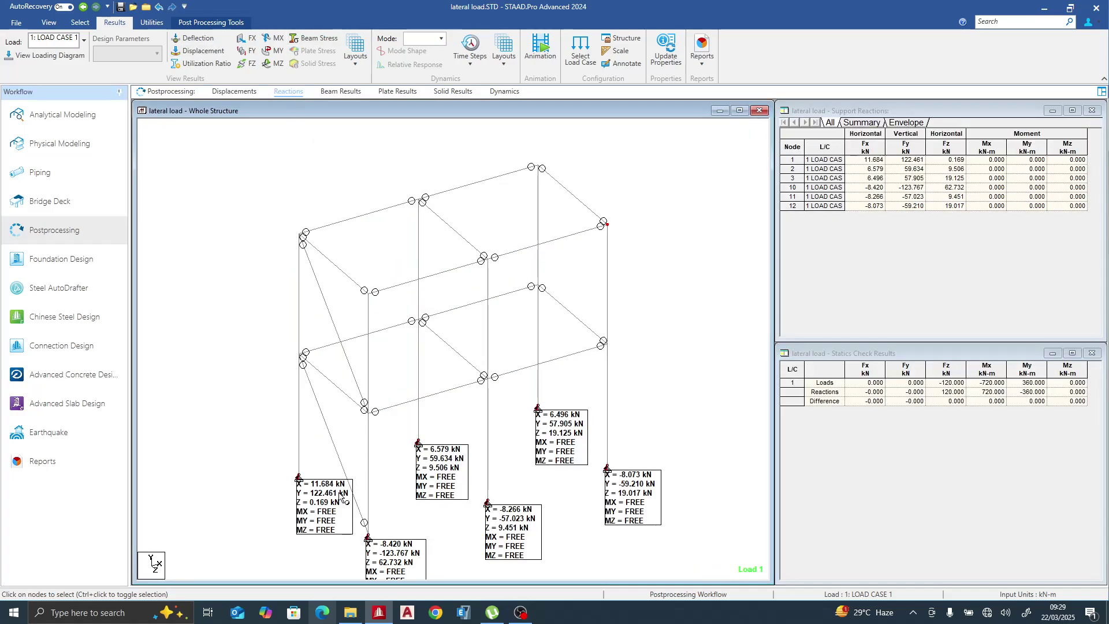
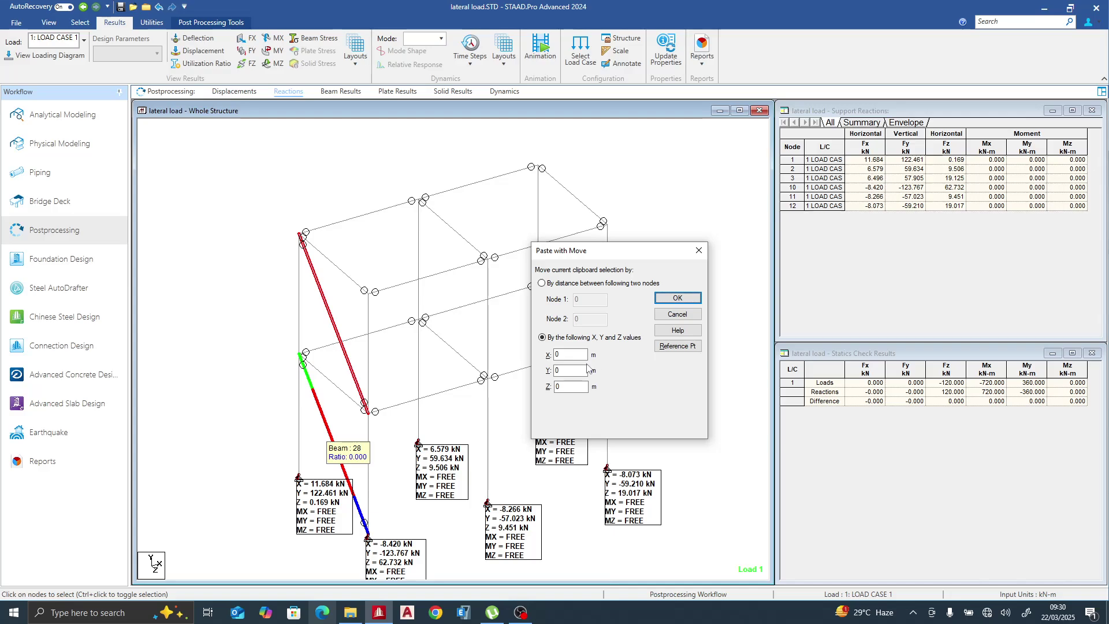
- Paste copies of the two diagonal braces at the opposite end of the frame with an X offset of 6 m
click(578, 353)
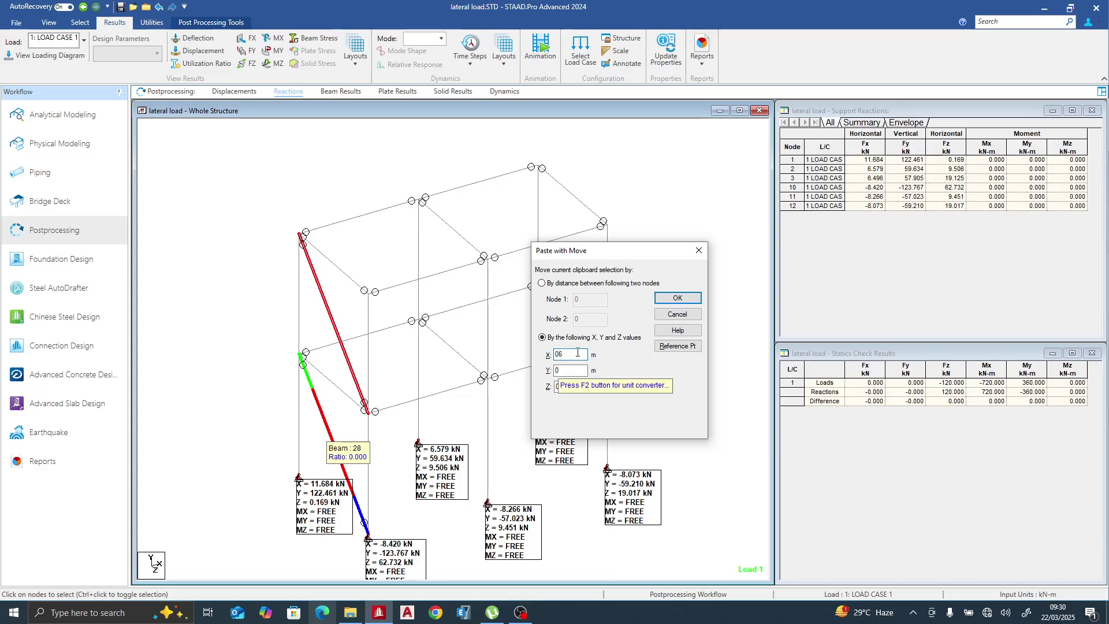
key(Return)
key(Return)
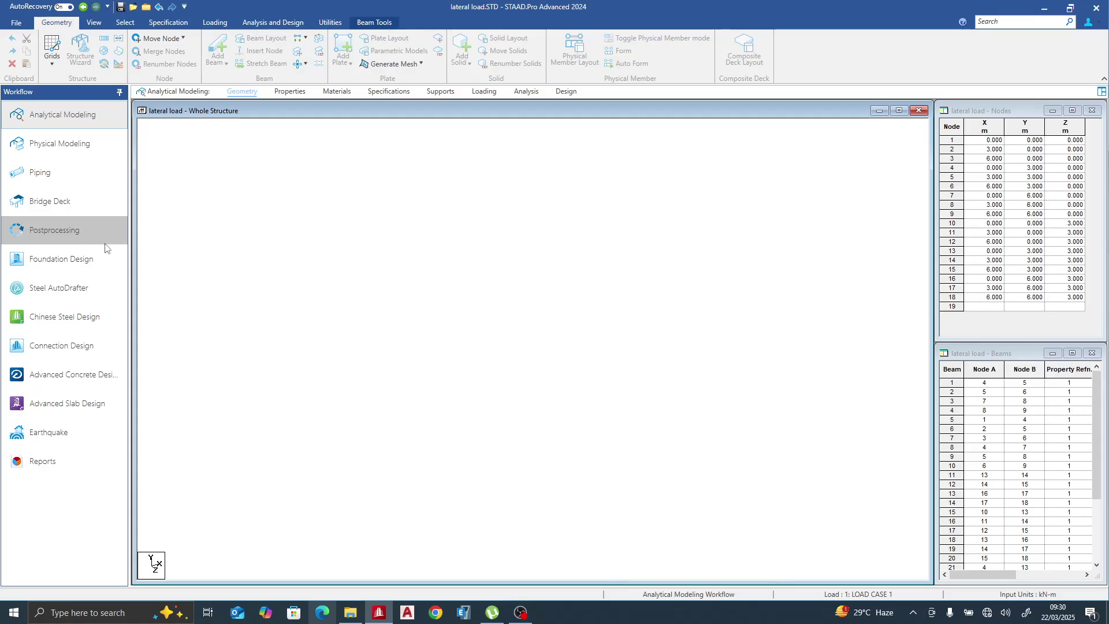
- Save and reanalyse the frame braced at both ends, and open its displacement results for LOAD CASE 1
click(103, 234)
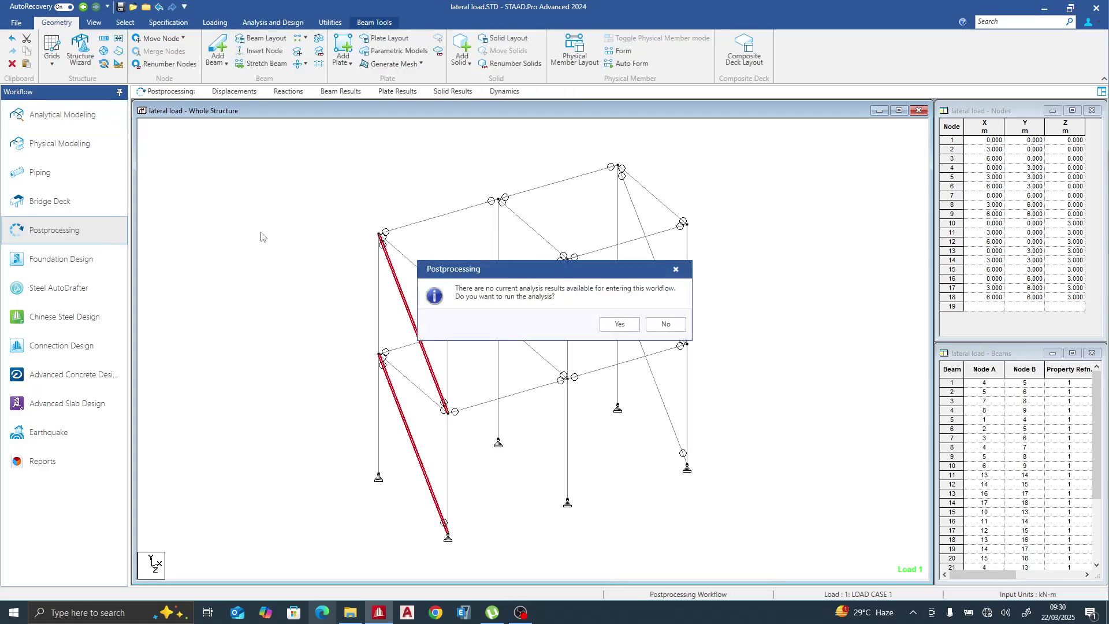
click(617, 323)
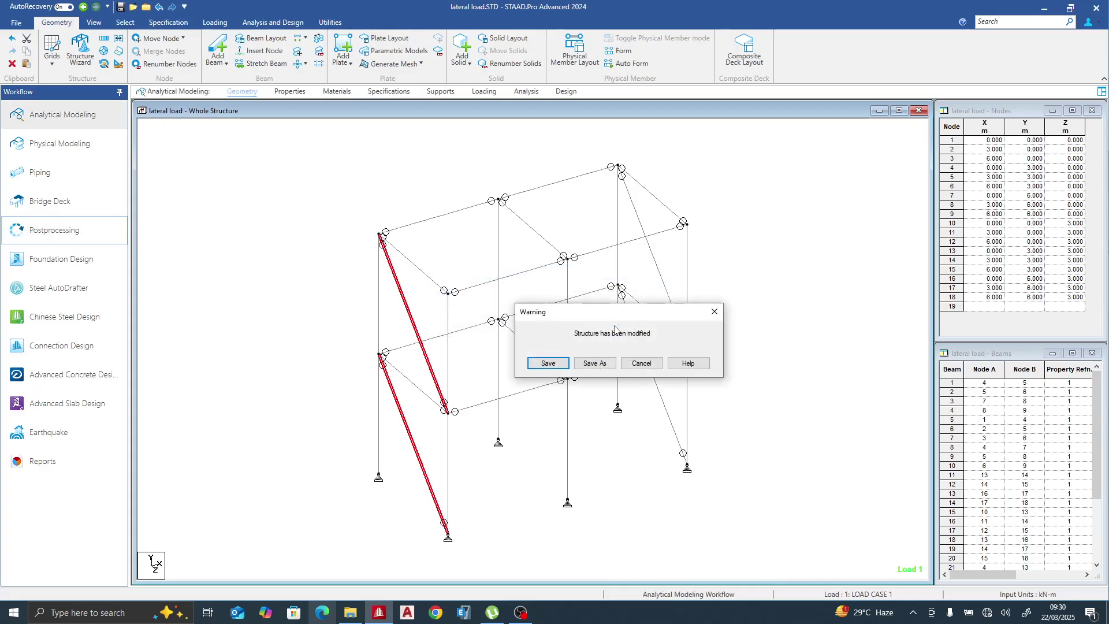
click(556, 363)
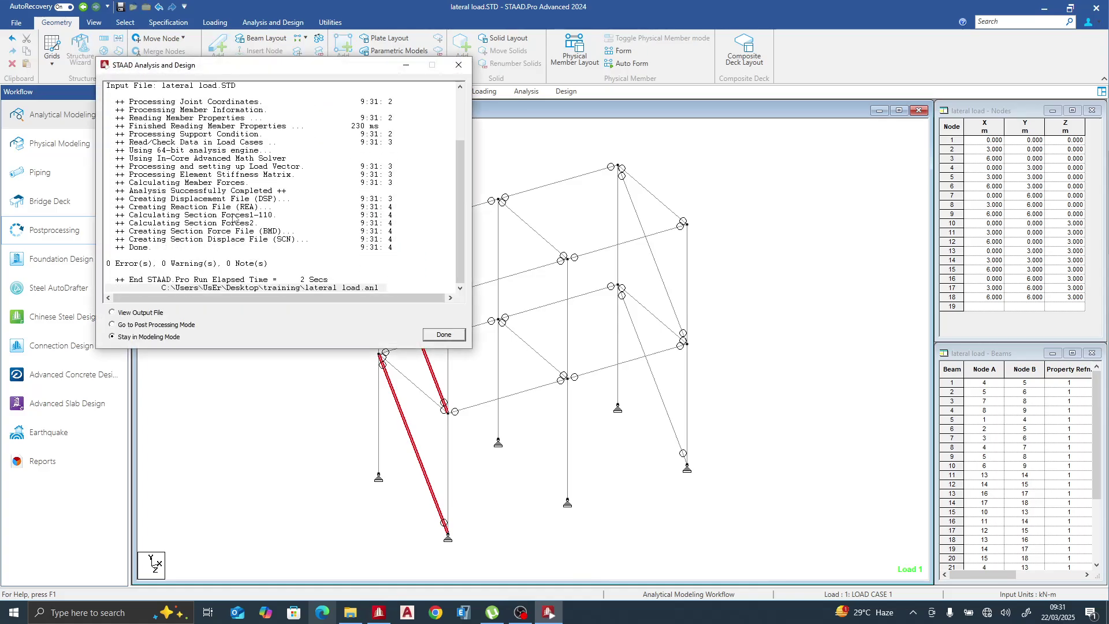
click(180, 326)
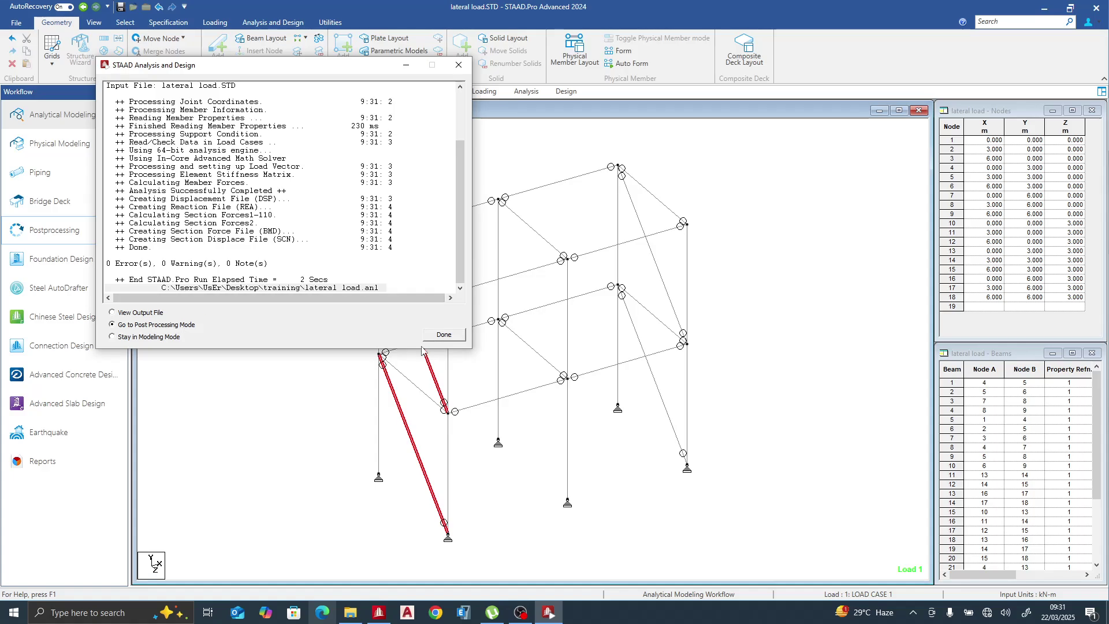
click(446, 338)
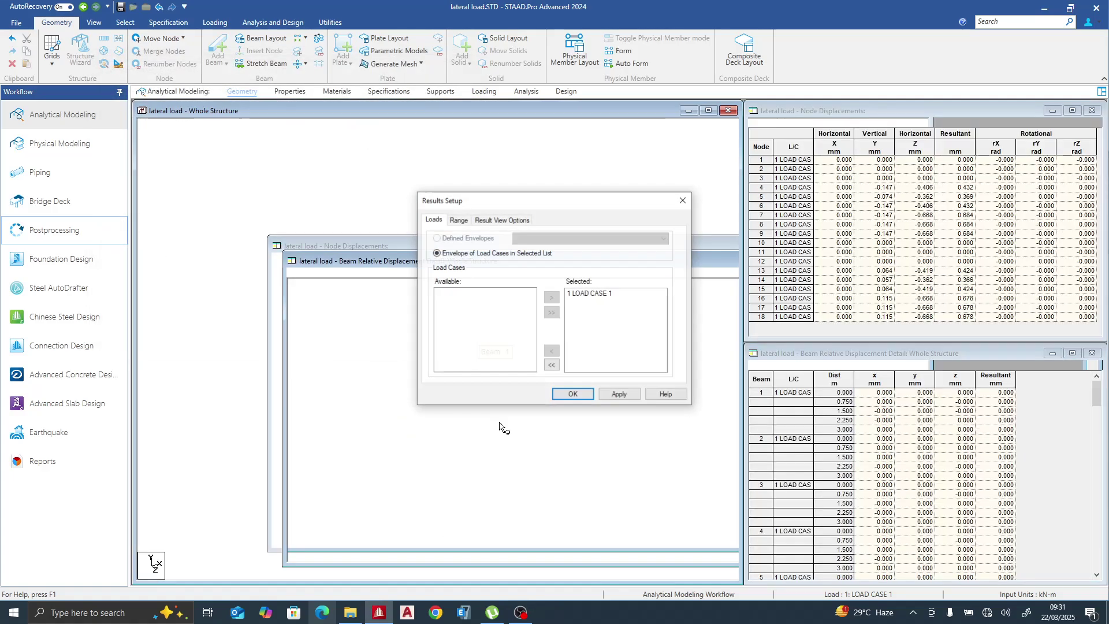
click(573, 394)
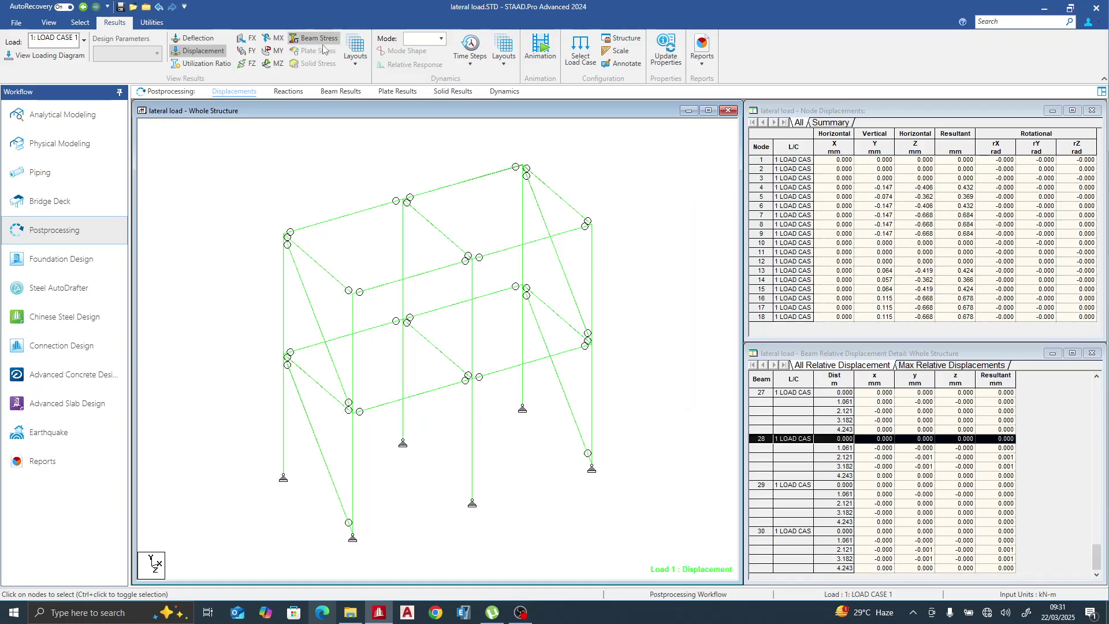
- Check the displacements of roof nodes 16, 17 and 18 for the frame braced at both ends, and view its support reactions
click(353, 295)
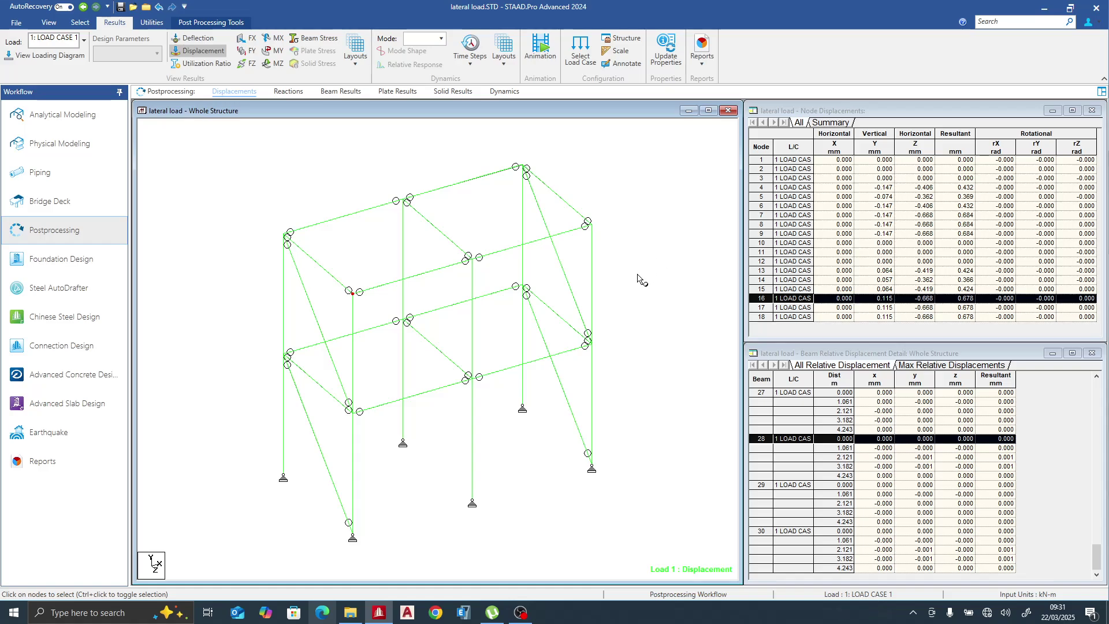
click(471, 262)
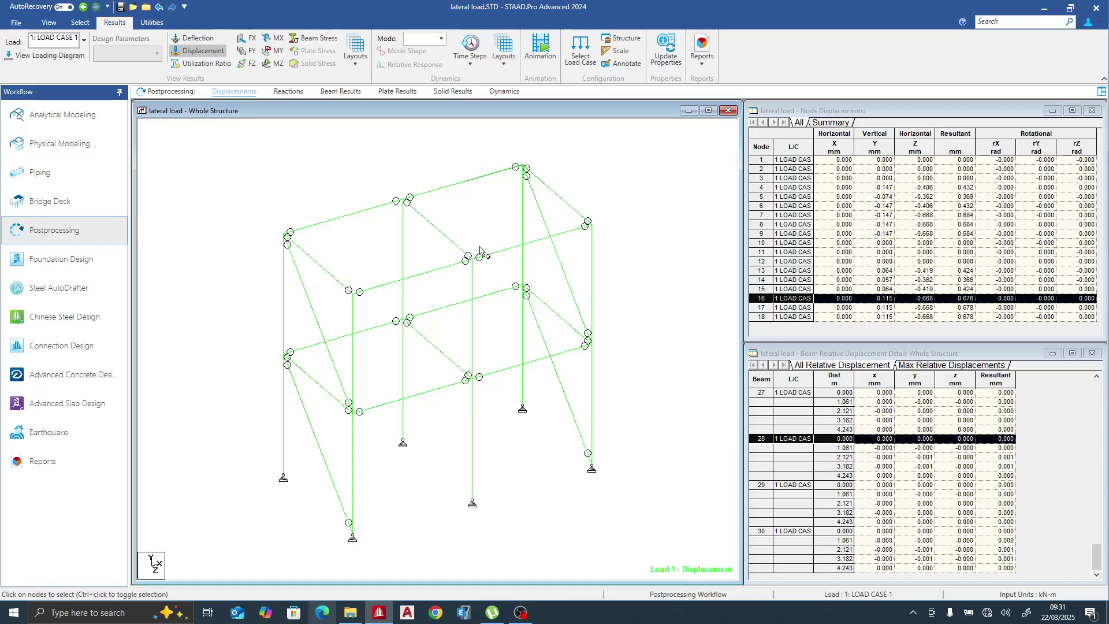
click(590, 225)
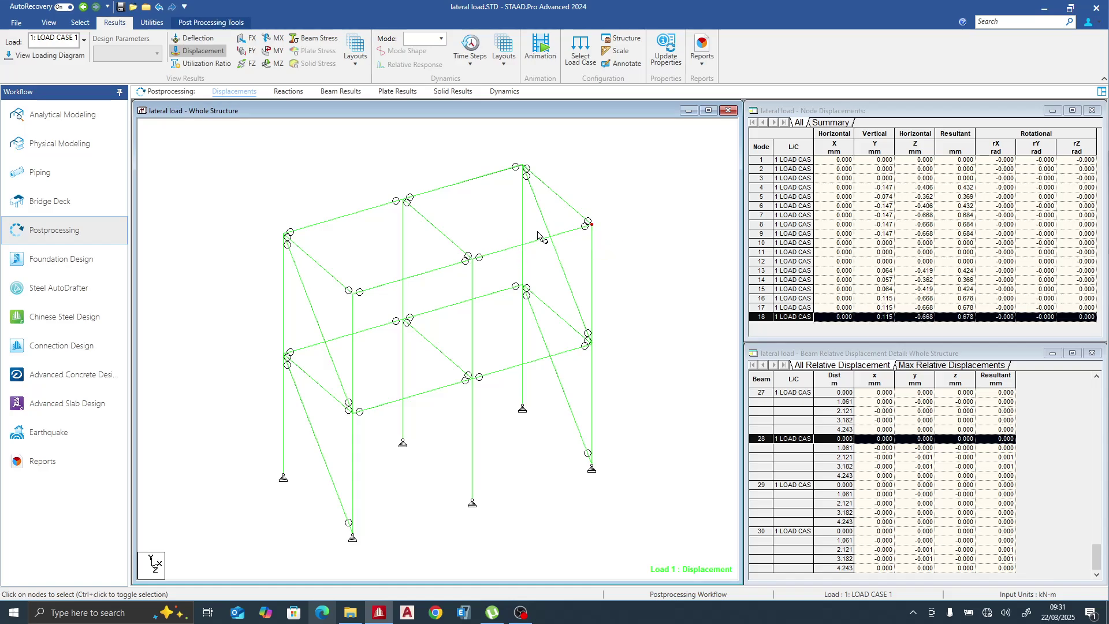
click(473, 262)
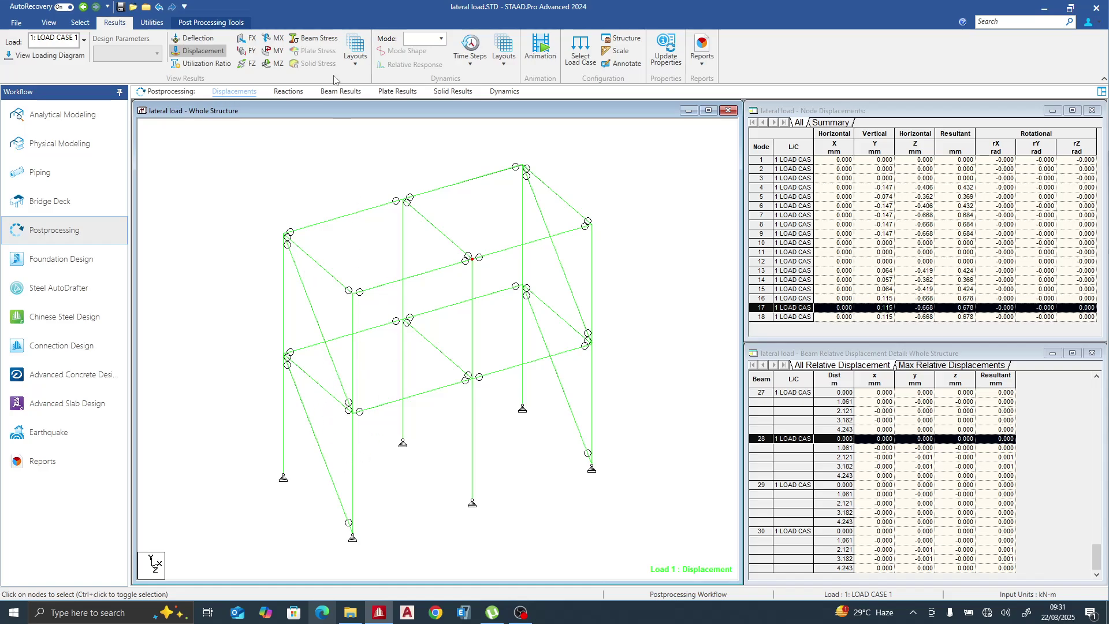
click(300, 94)
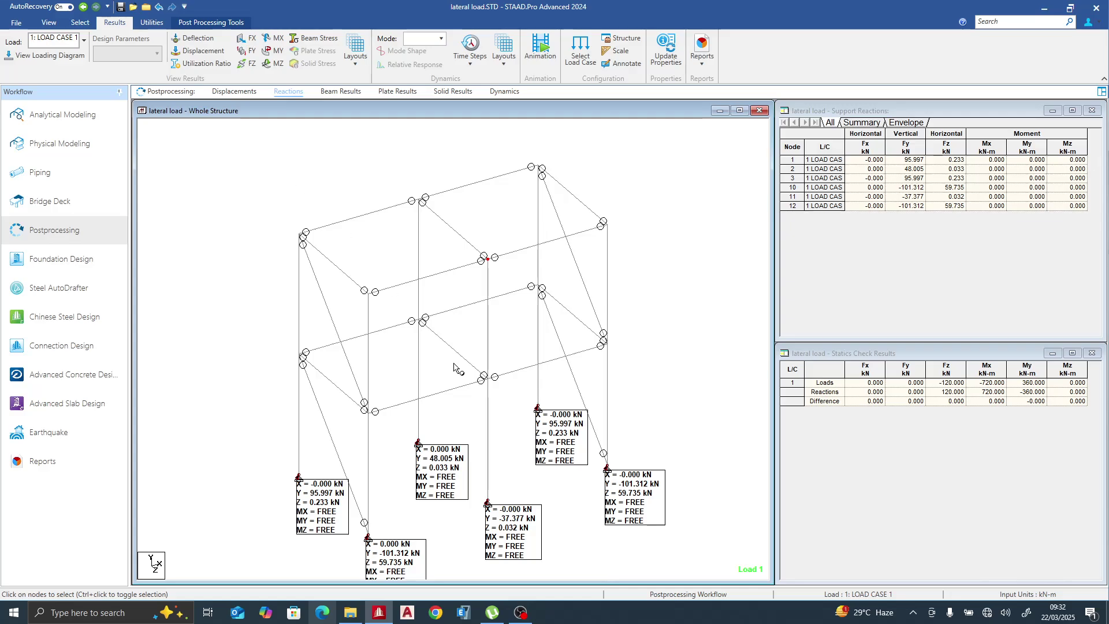
- Return to analytical modeling and delete the four diagonal braces at both ends of the frame, including the existing result files
click(122, 109)
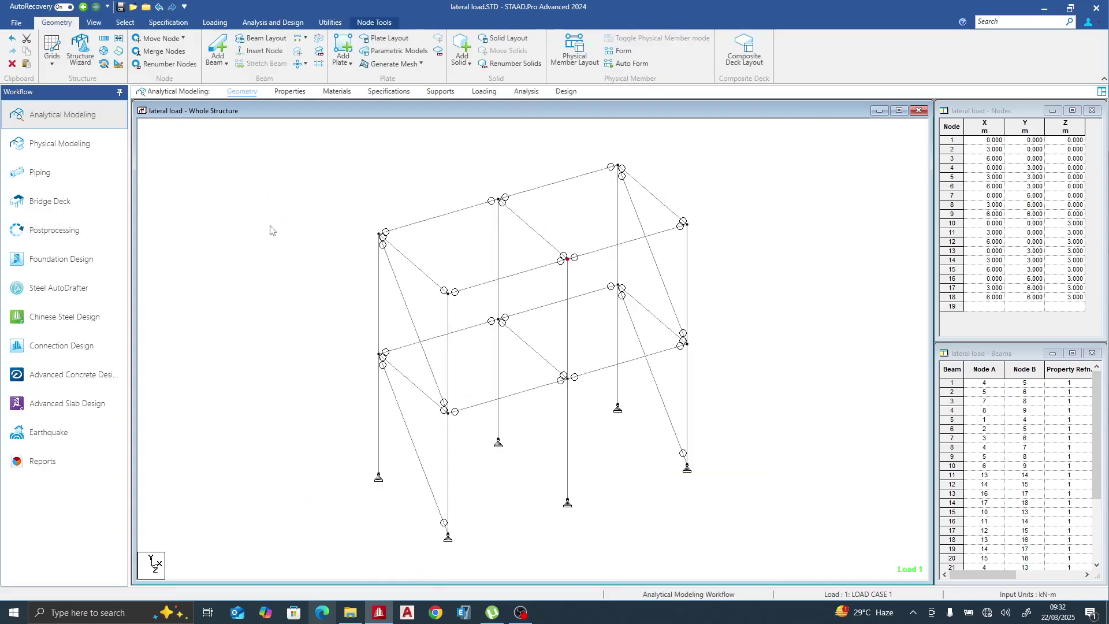
click(413, 330)
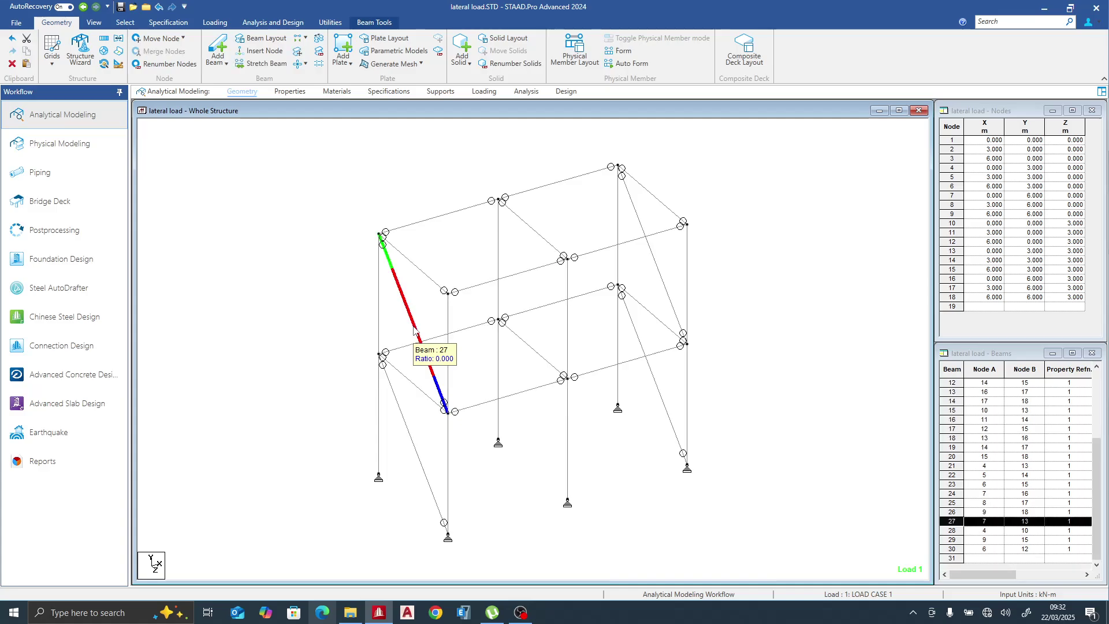
ctrl+click(408, 431)
ctrl+click(657, 257)
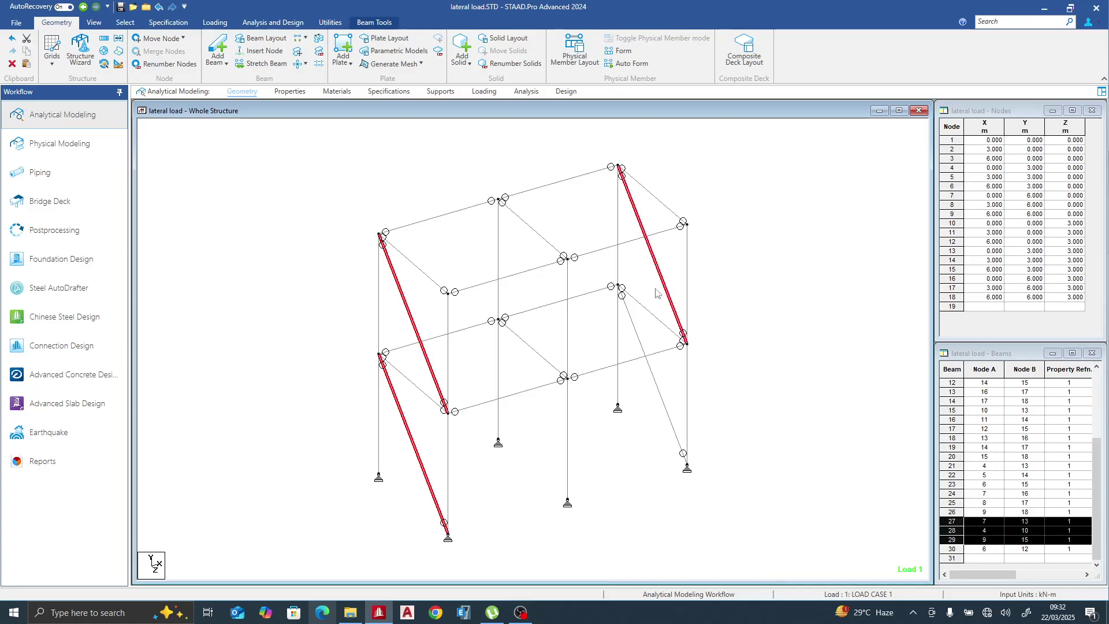
ctrl+click(635, 338)
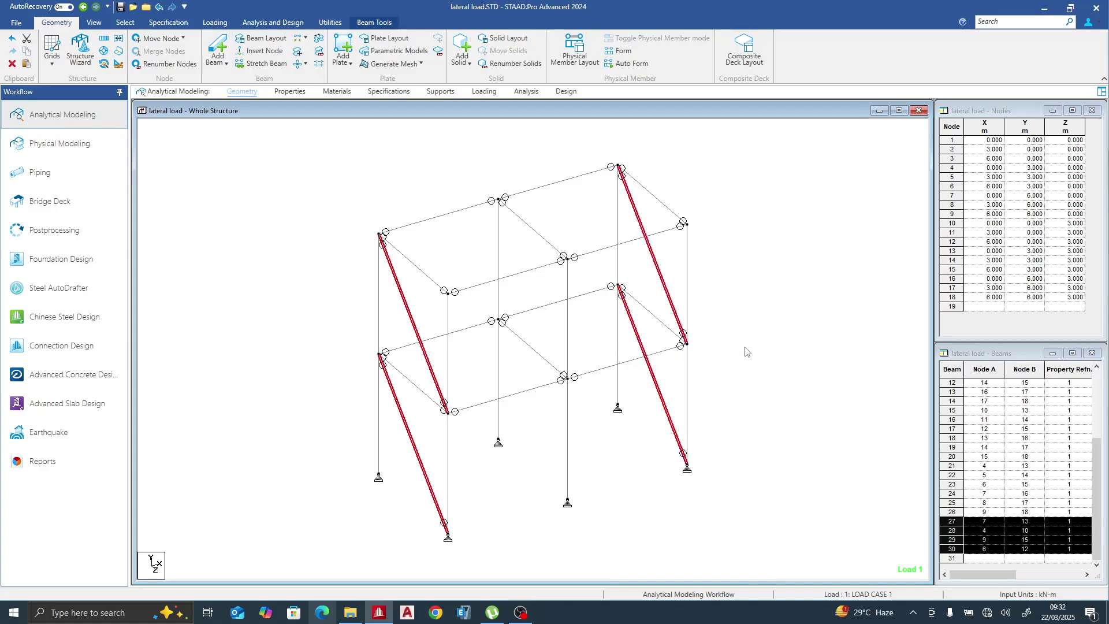
key(Delete)
key(Return)
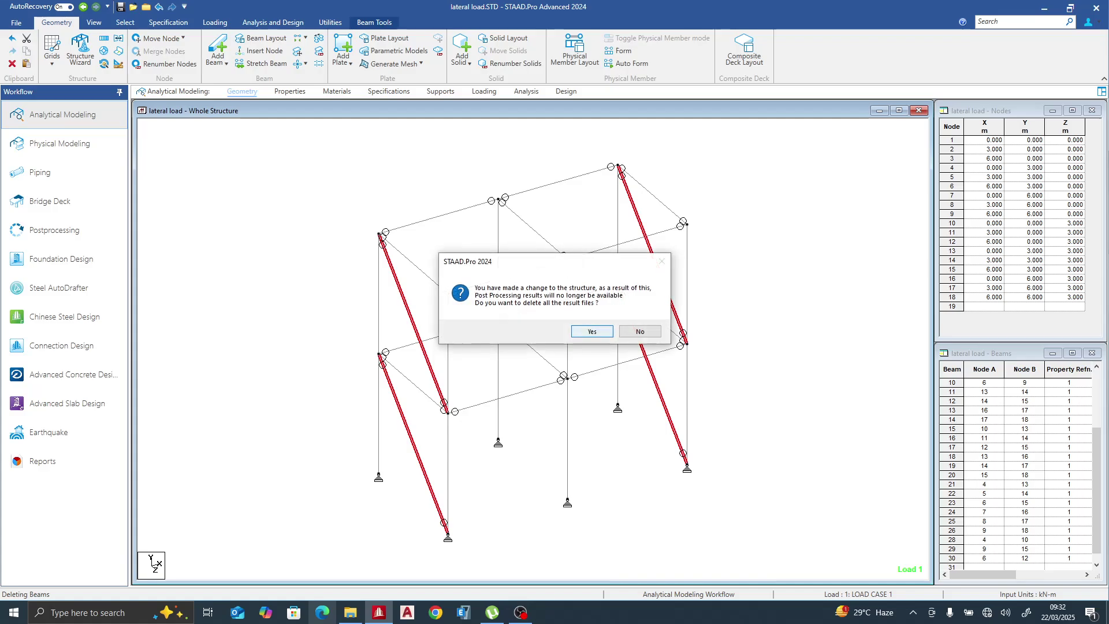
key(Return)
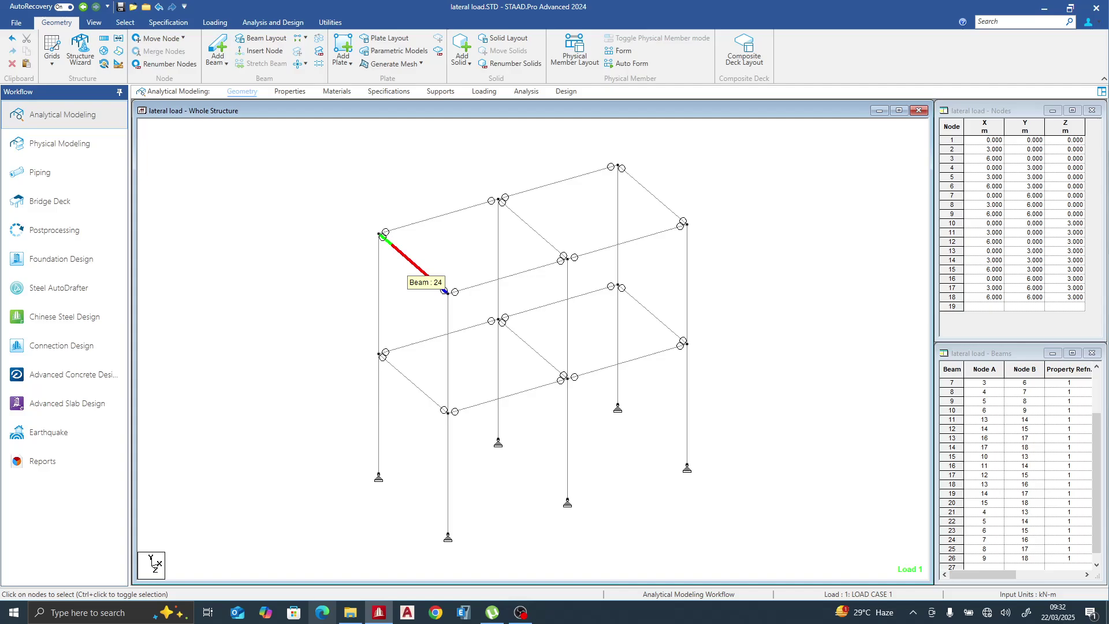
- Create infill plates in the upper-storey end bays from their bounding beams and columns at both ends of the frame
click(428, 275)
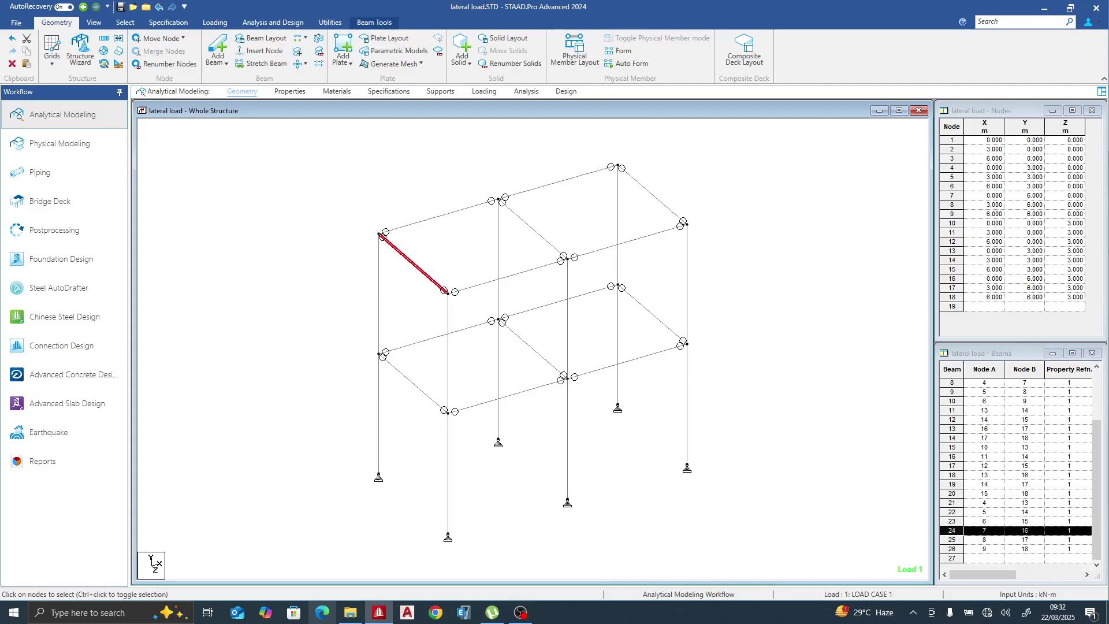
ctrl+click(412, 384)
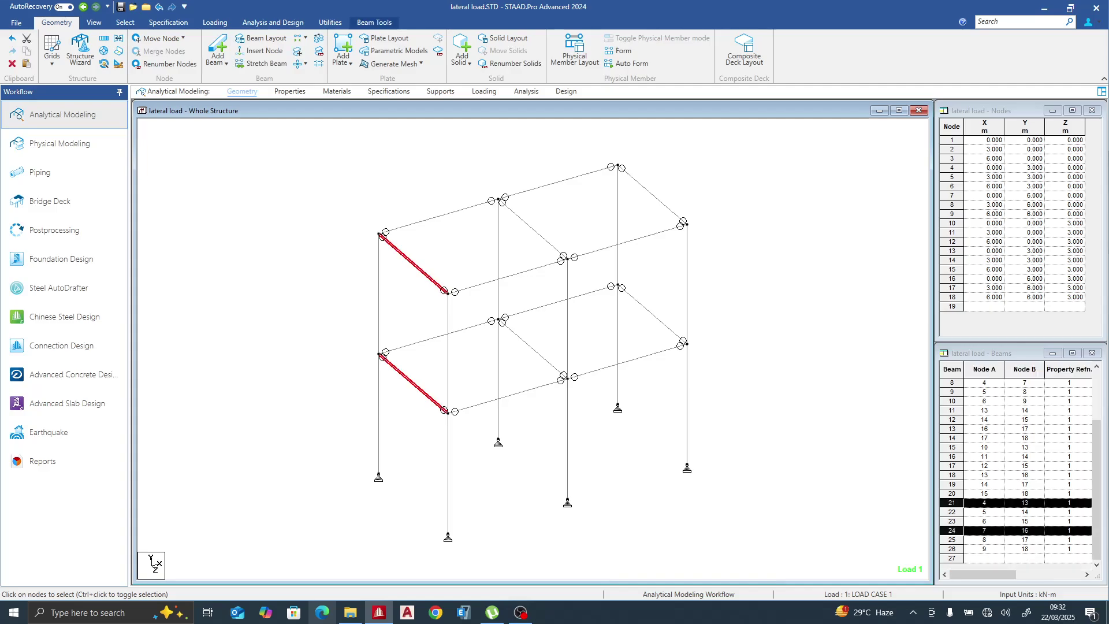
ctrl+click(379, 295)
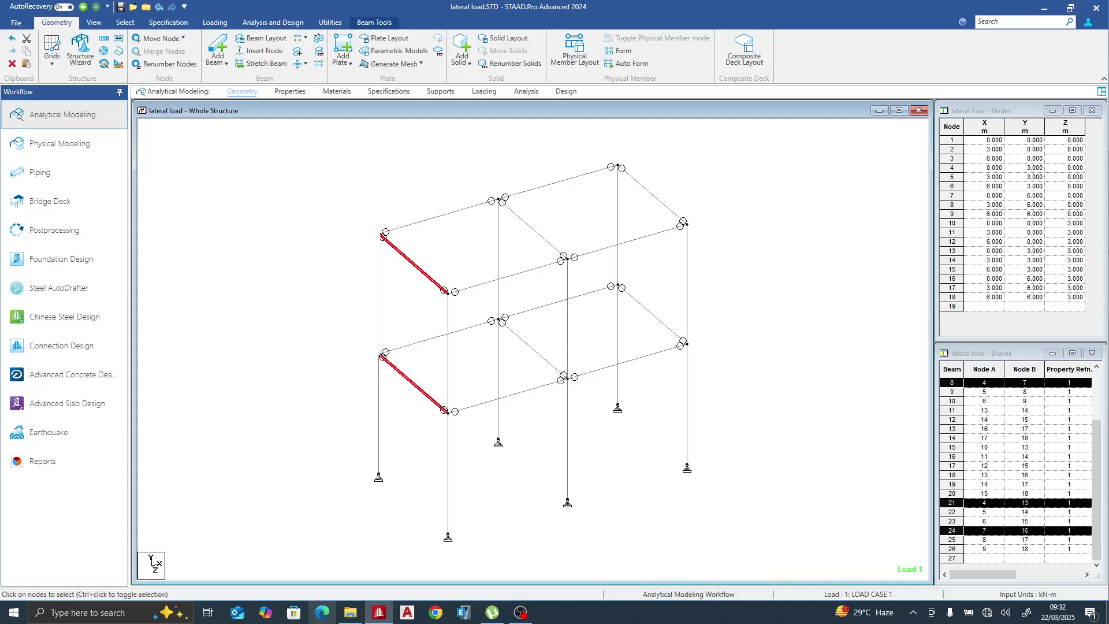
ctrl+click(448, 346)
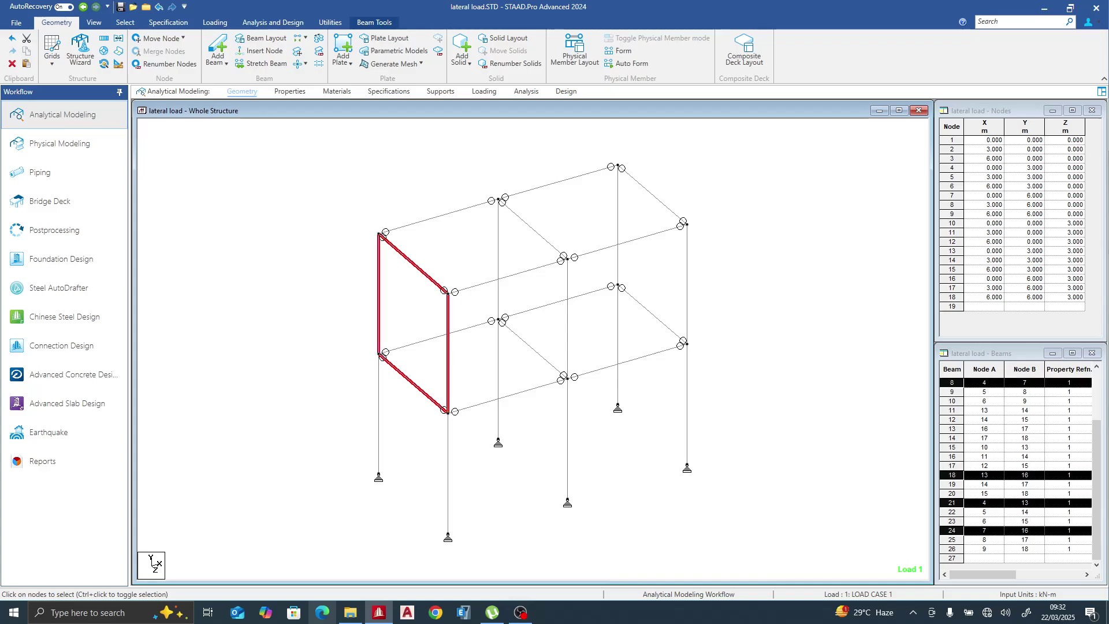
ctrl+click(617, 231)
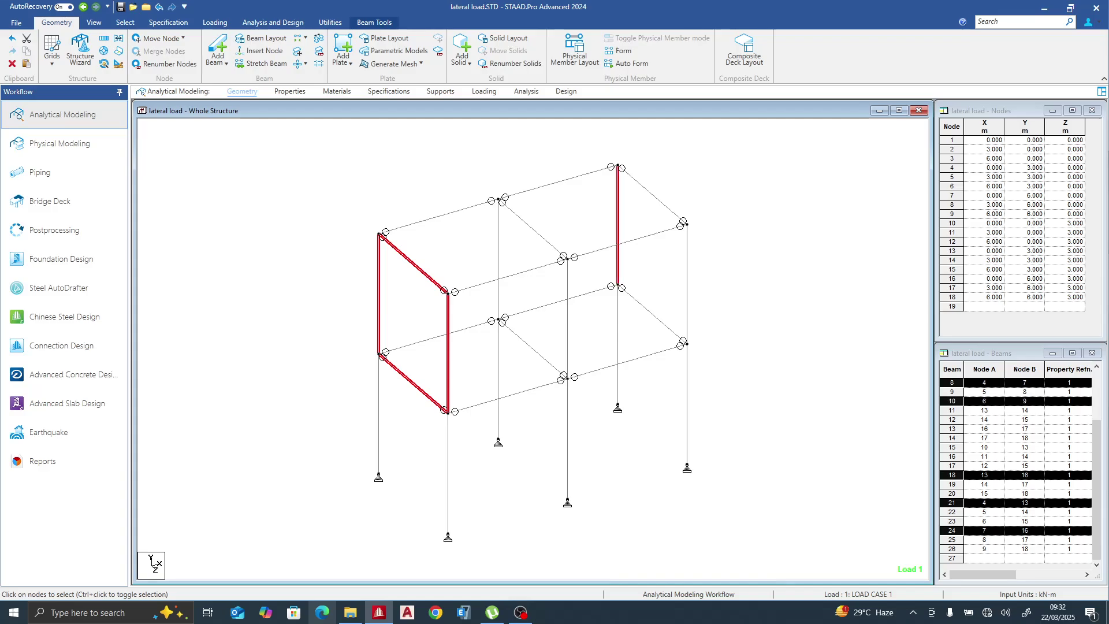
ctrl+click(651, 194)
ctrl+click(651, 313)
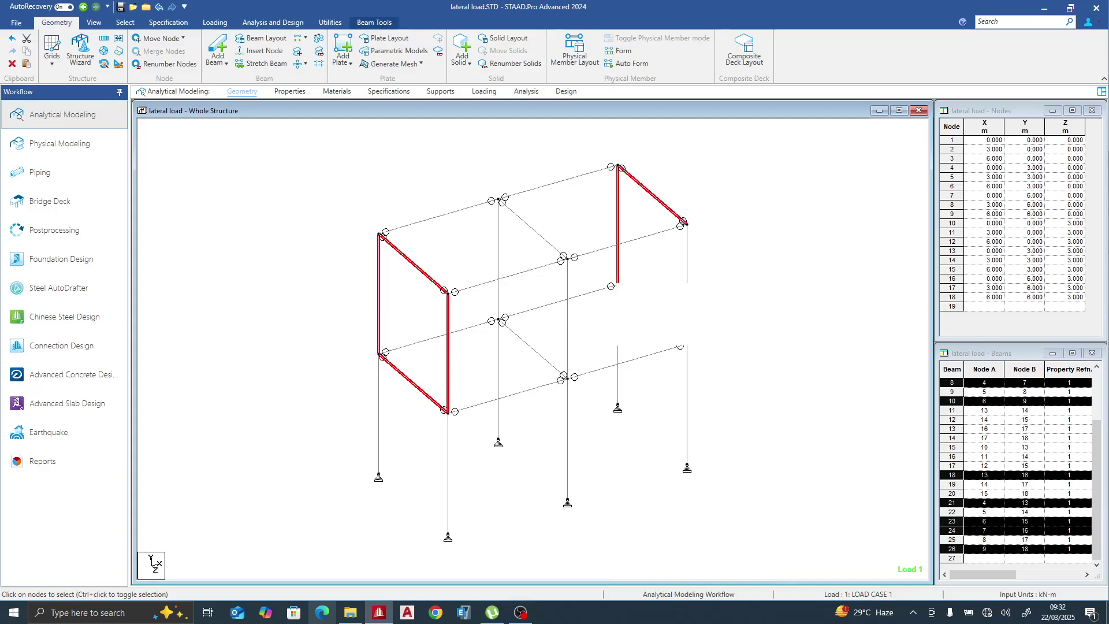
ctrl+click(686, 283)
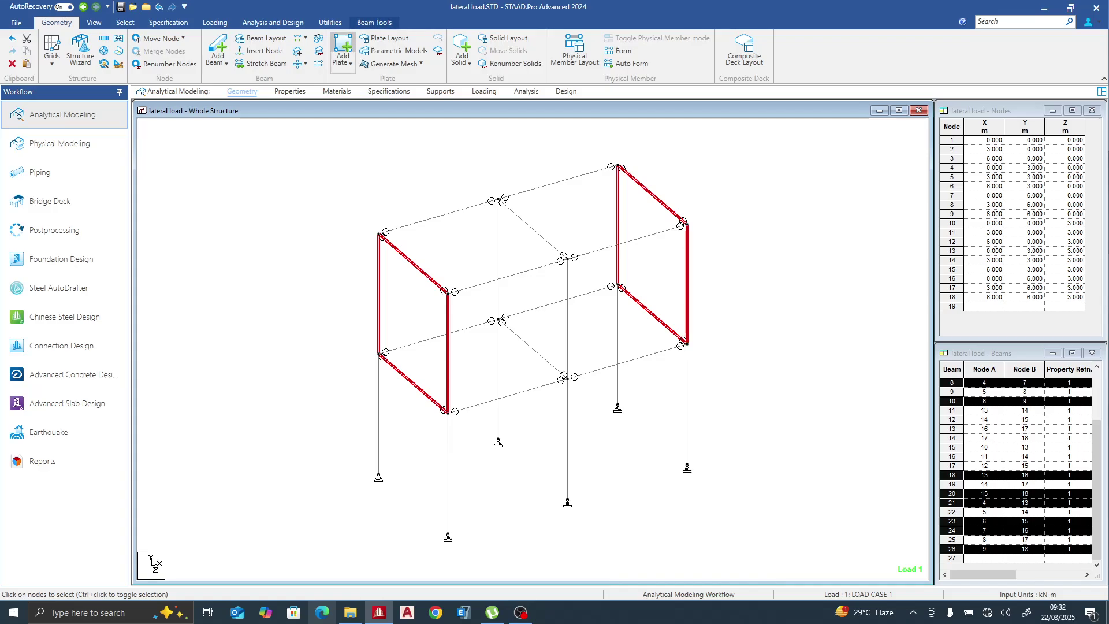
click(343, 61)
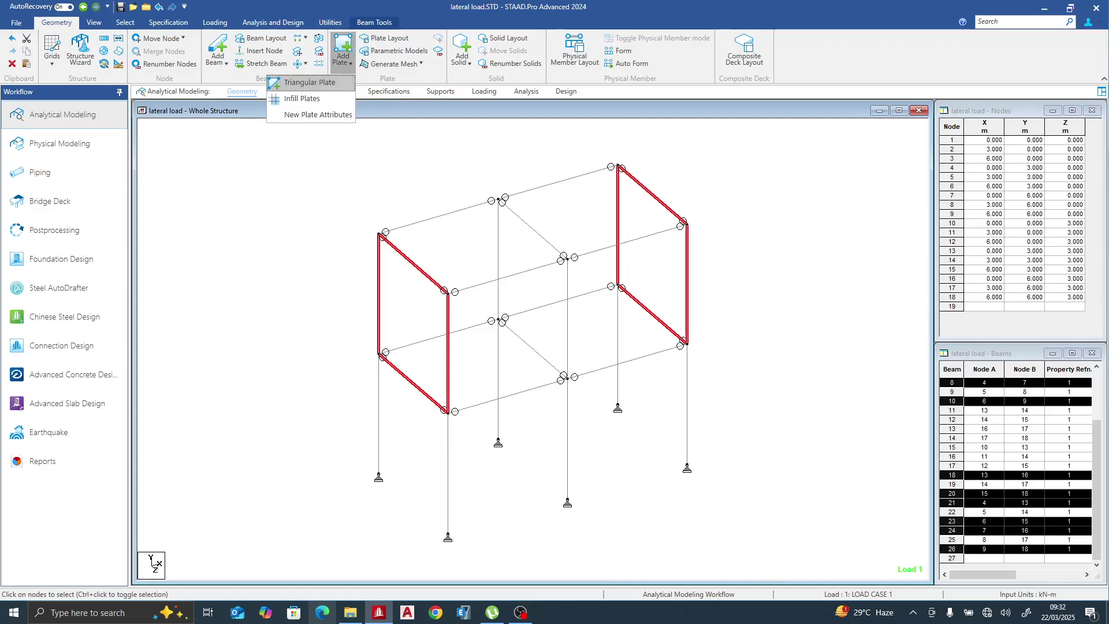
click(302, 98)
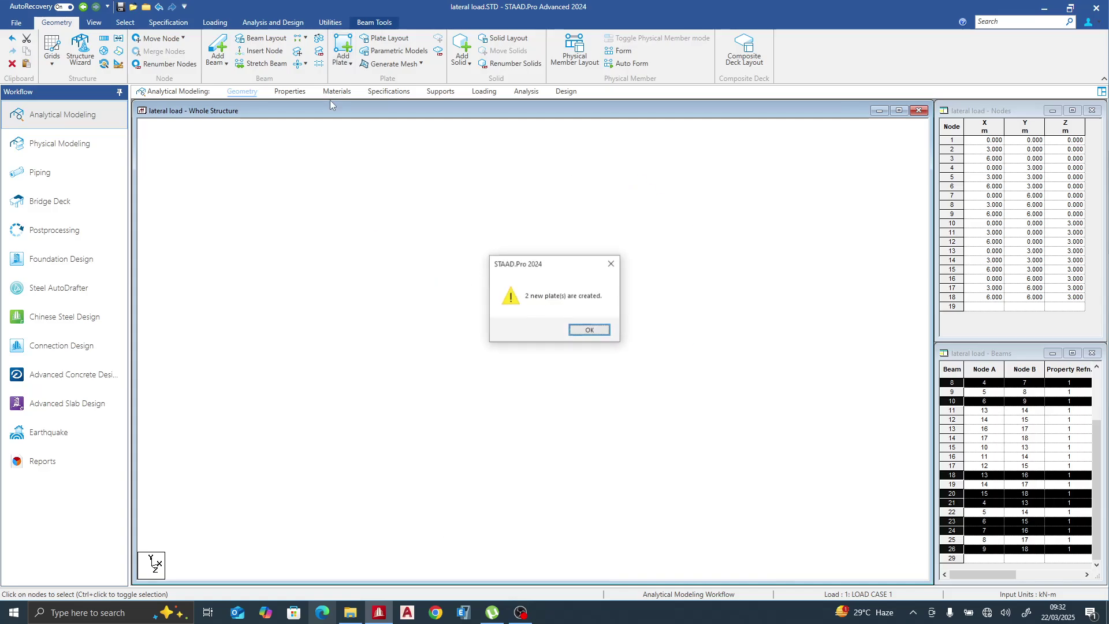
click(589, 330)
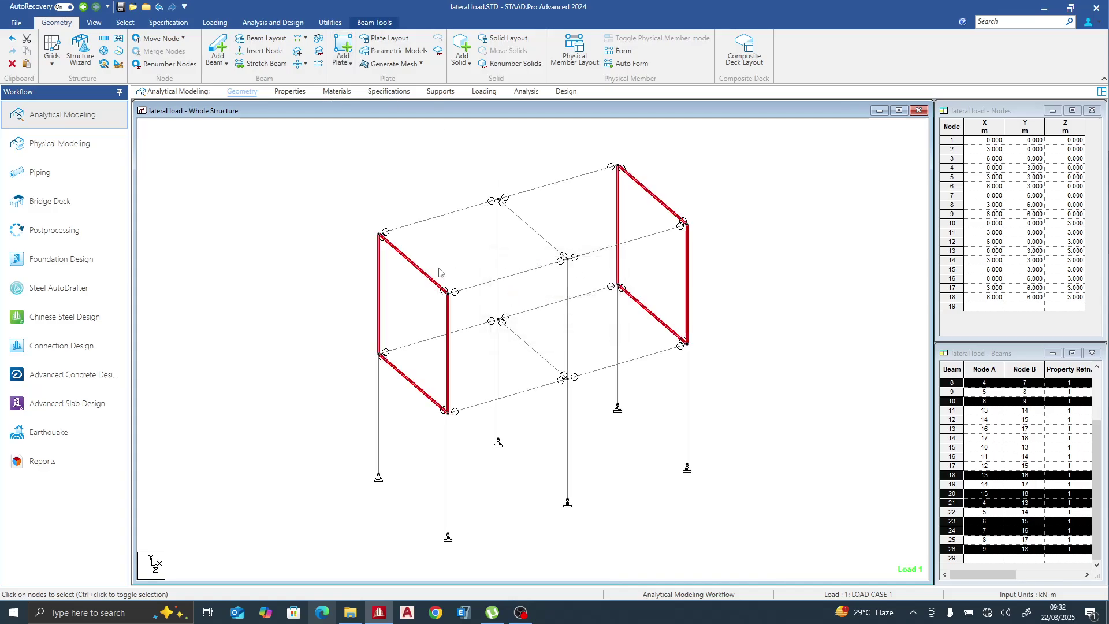
- Select the two upper-storey end plates and paste copies one storey down in the Y direction
click(353, 279)
right_click(339, 268)
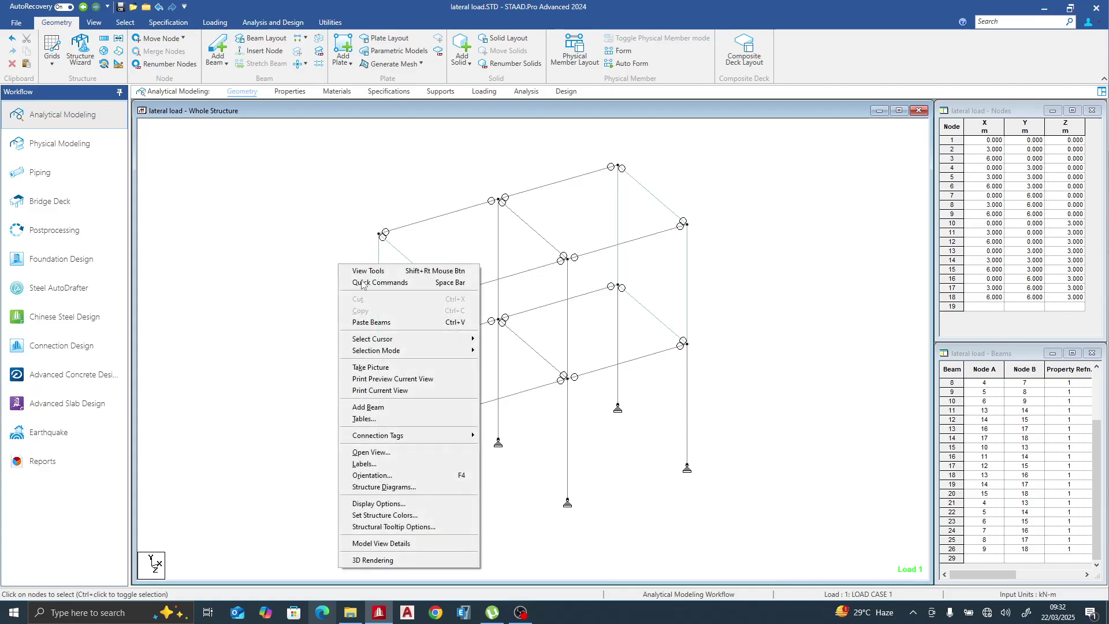
mouse_move(439, 339)
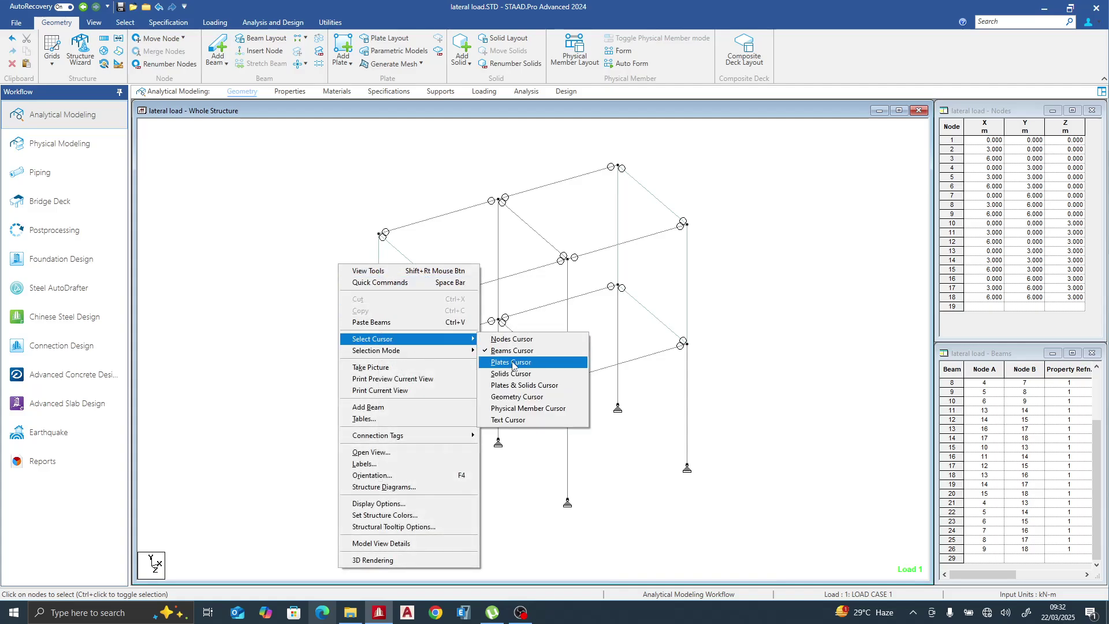
click(513, 362)
click(406, 292)
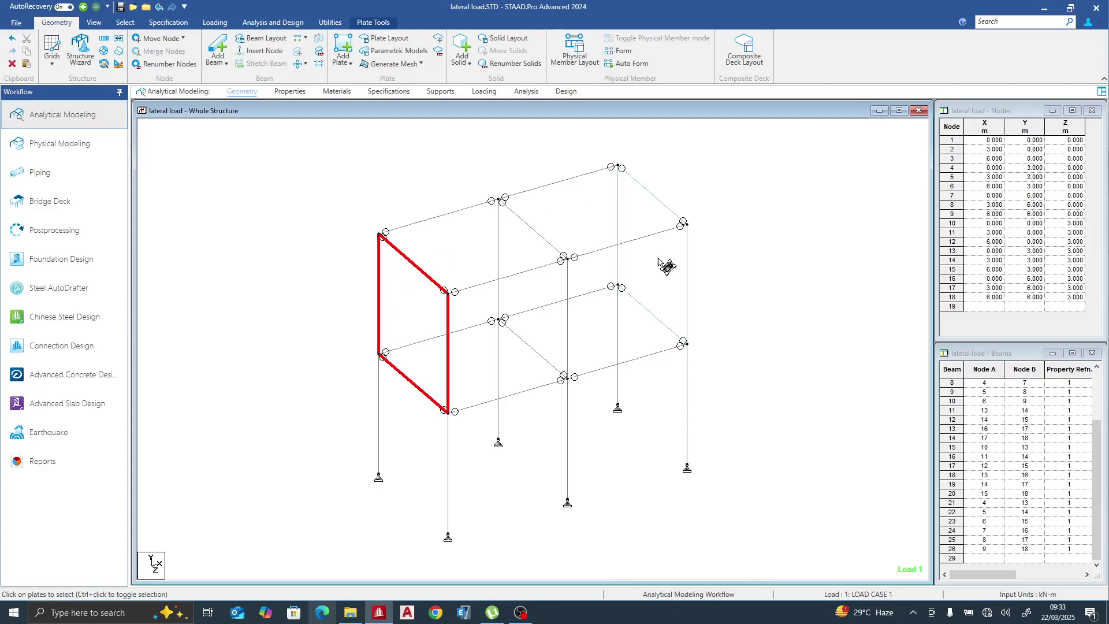
ctrl+click(664, 283)
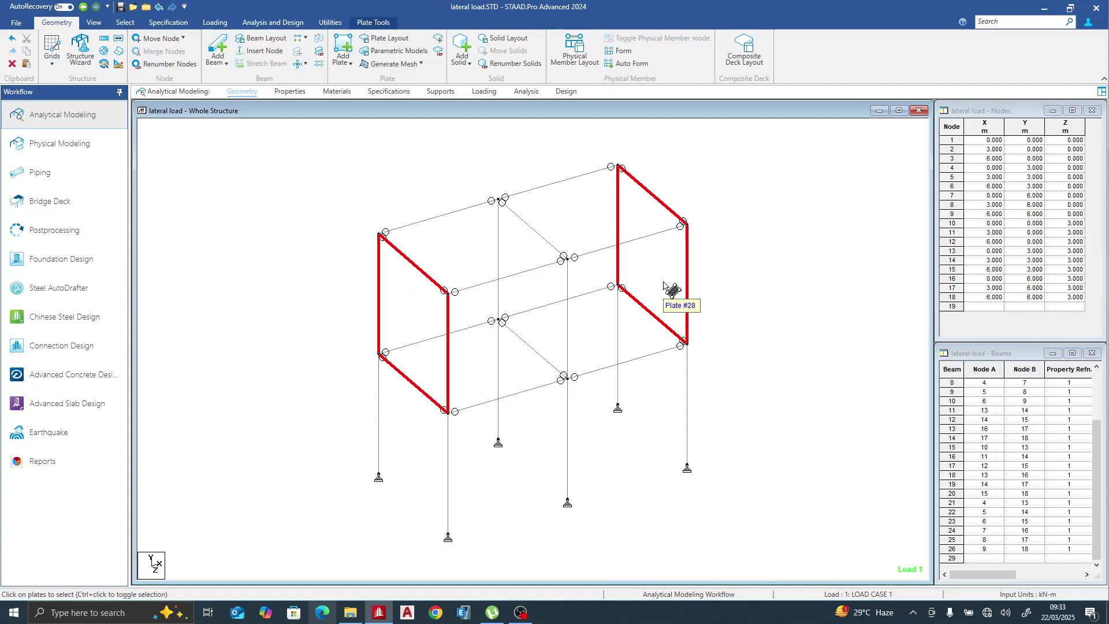
key(ctrl+v)
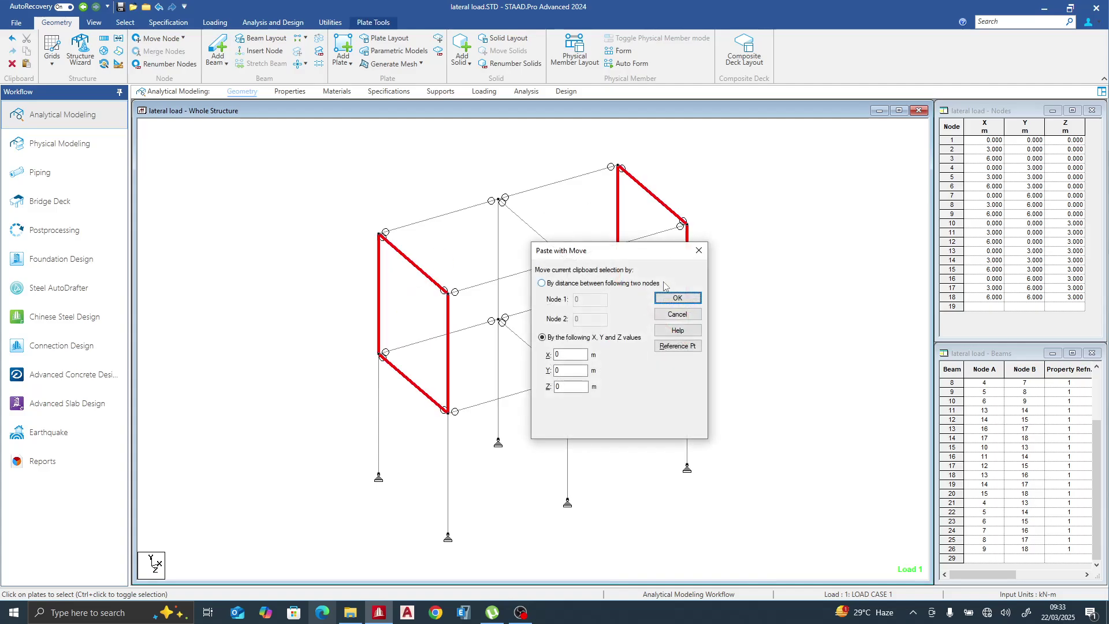
click(574, 371)
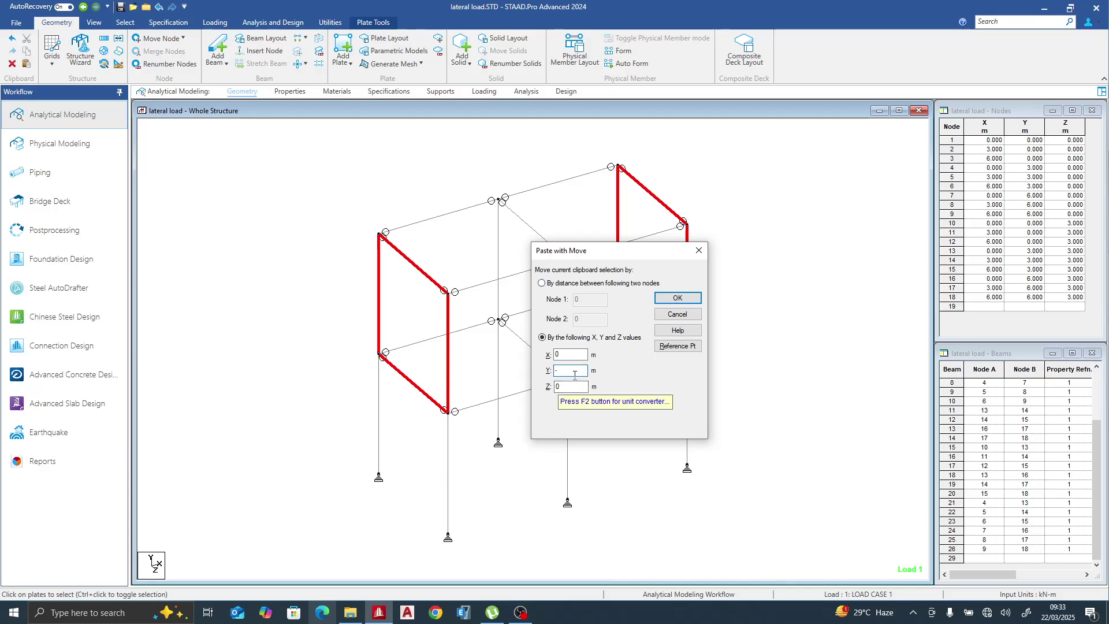
click(677, 298)
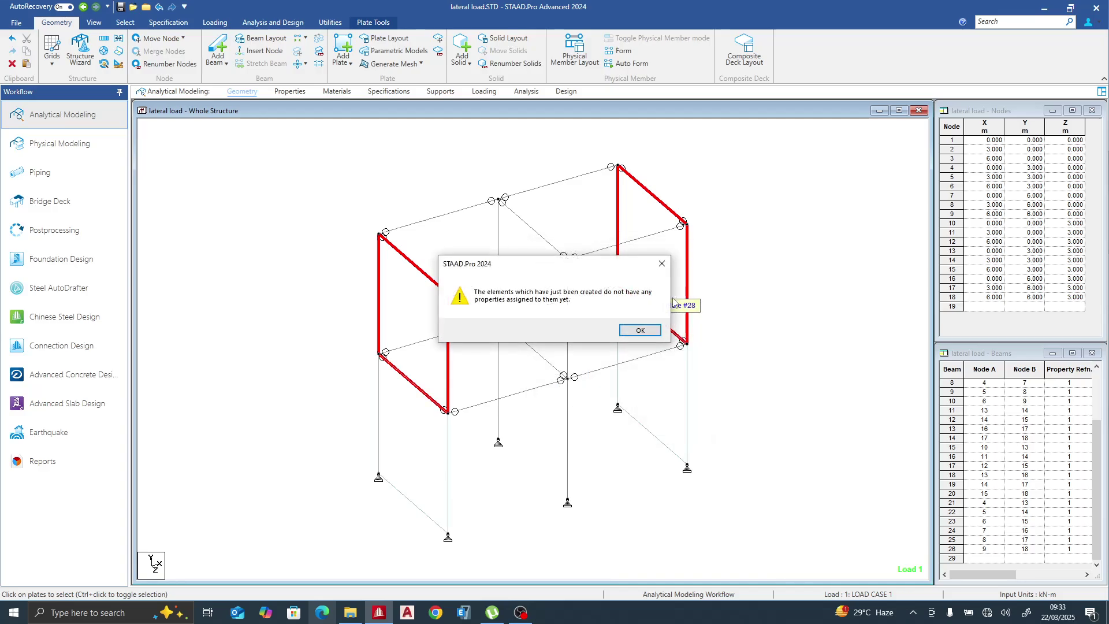
click(640, 331)
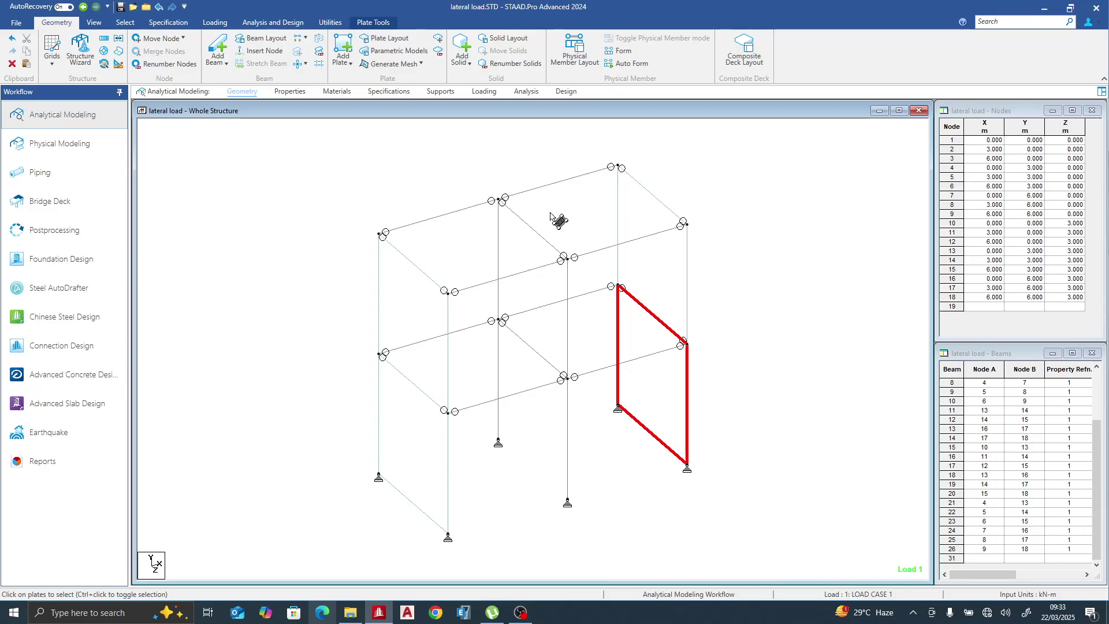
- Delete the four upper-storey corner columns along the plate edges at both ends of the frame
click(94, 23)
click(235, 52)
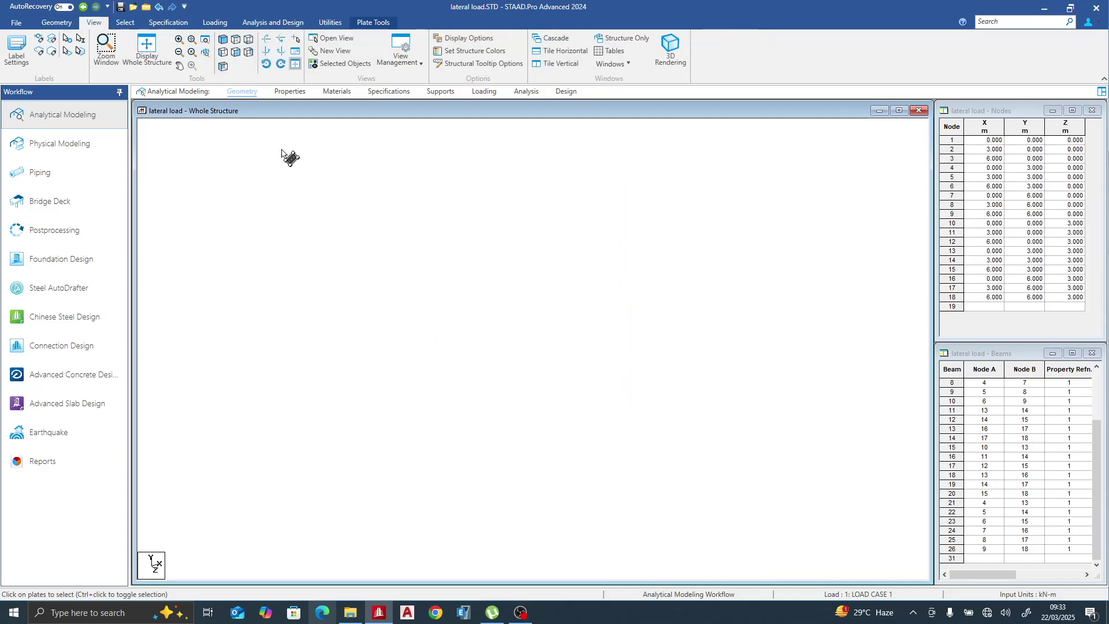
click(287, 179)
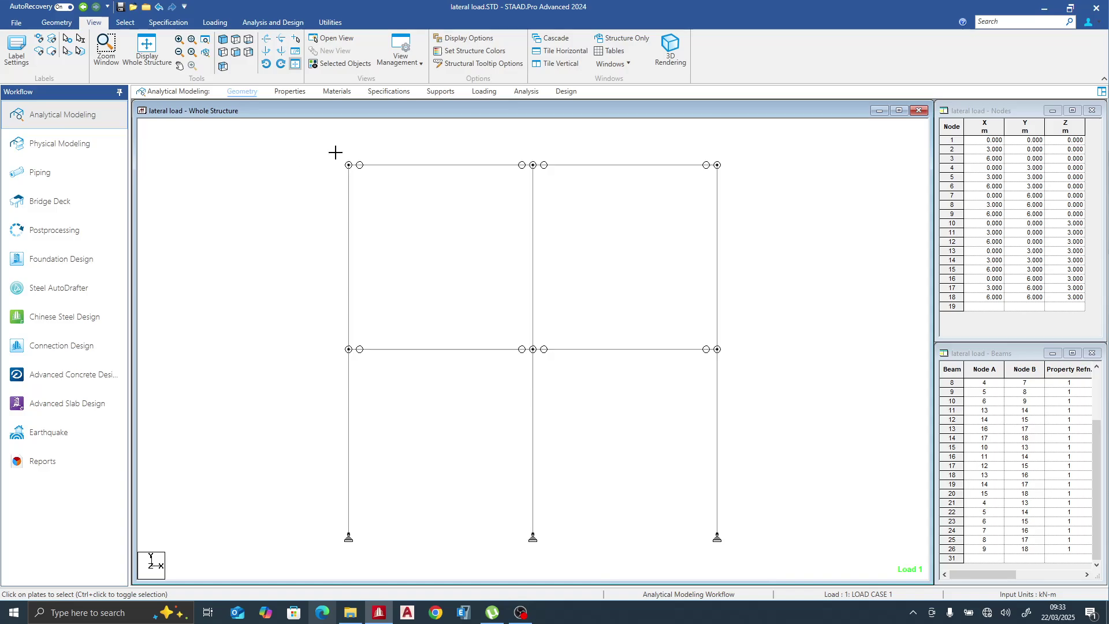
drag(335, 153, 370, 566)
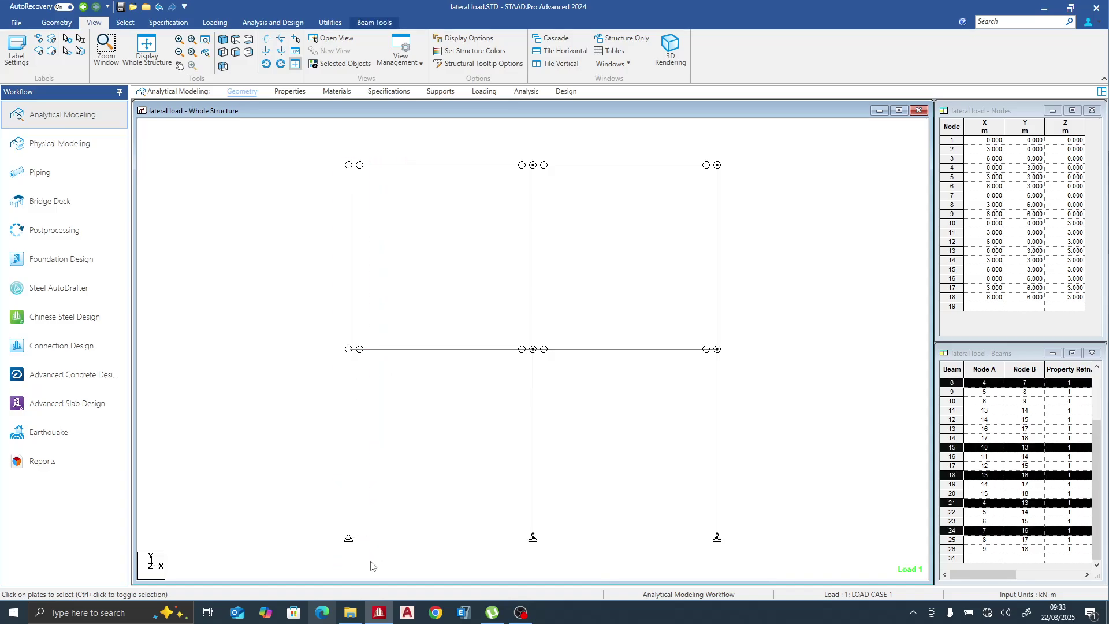
click(401, 315)
click(352, 268)
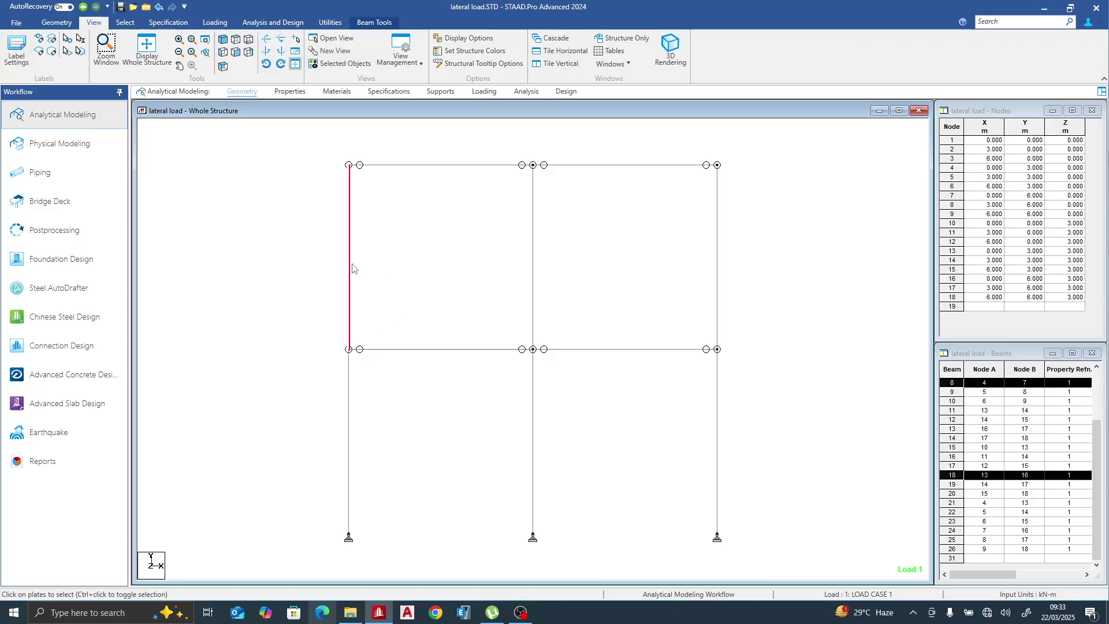
key(Delete)
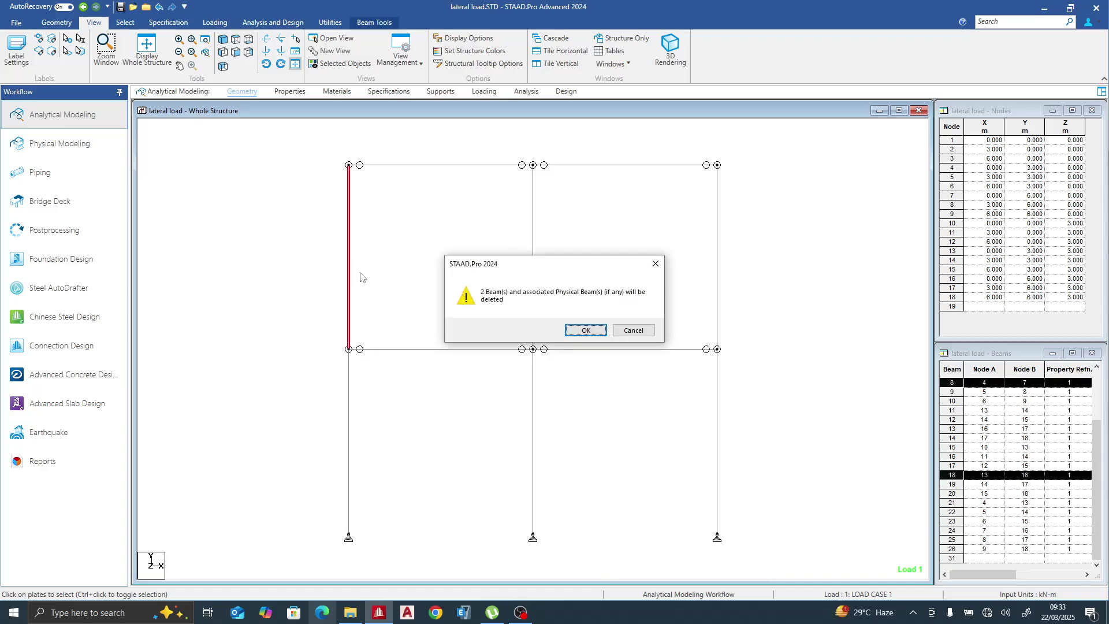
click(593, 332)
click(718, 280)
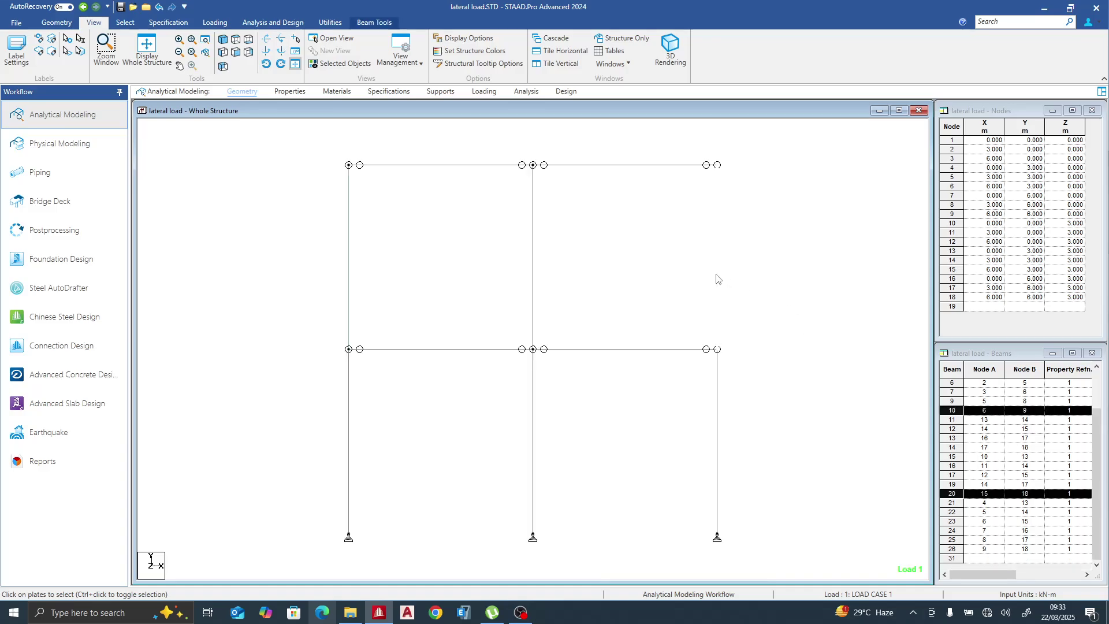
key(Delete)
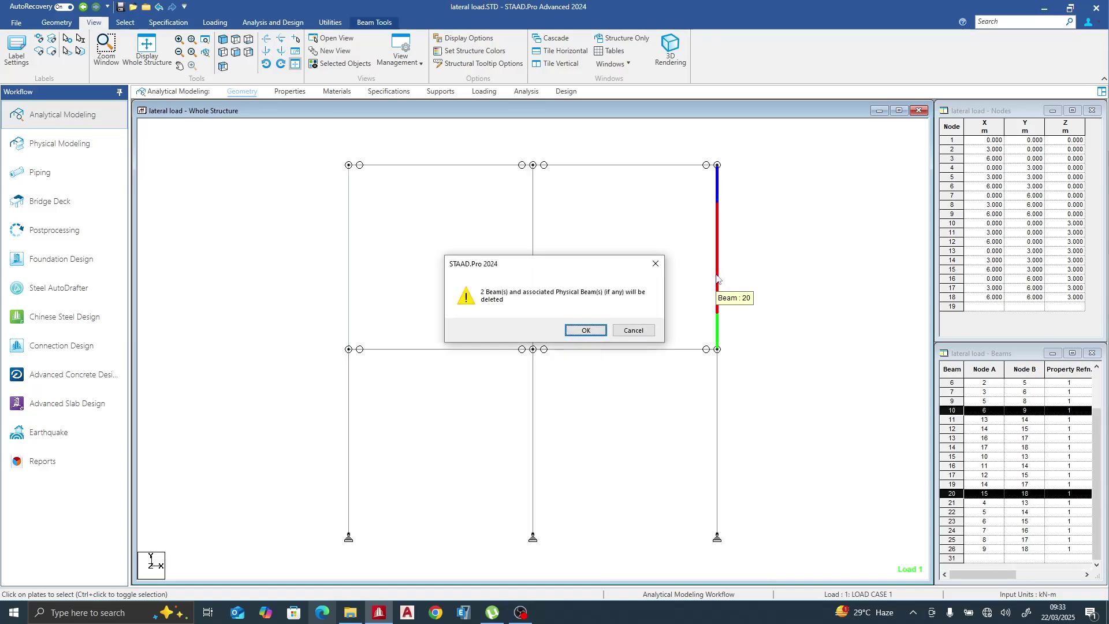
click(601, 328)
- Delete the four ground-storey corner columns at both ends of the frame
click(348, 385)
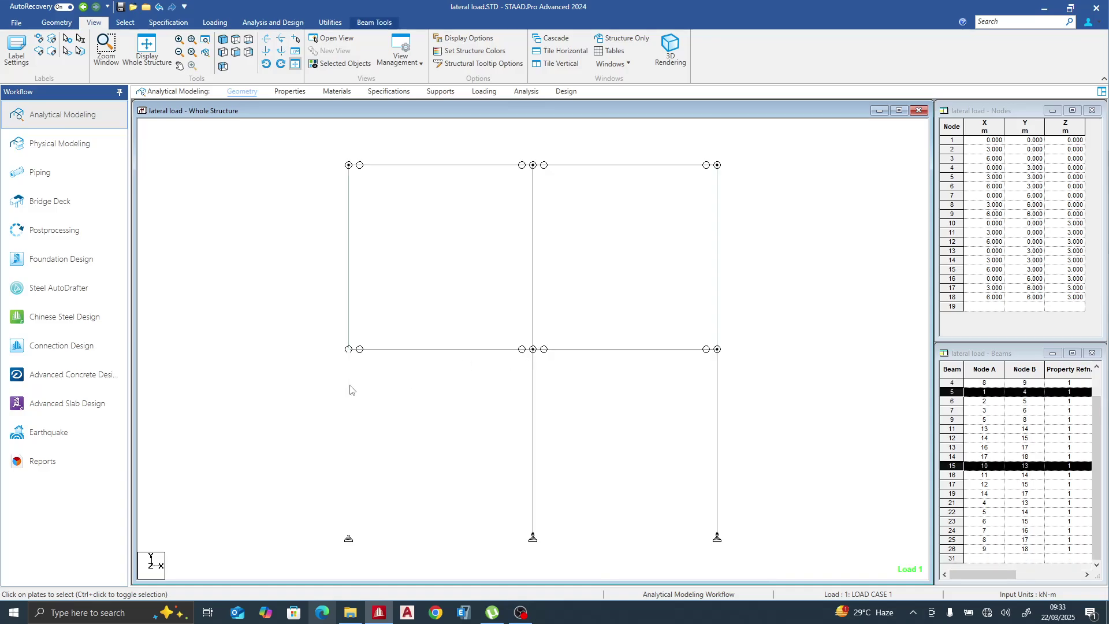
key(Delete)
click(584, 329)
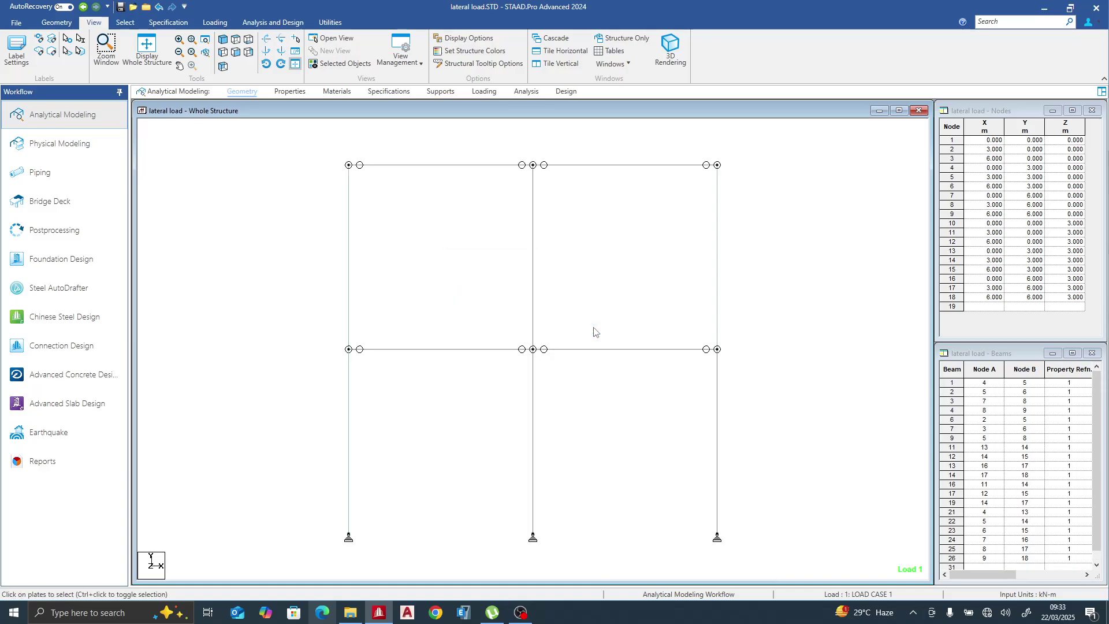
click(717, 421)
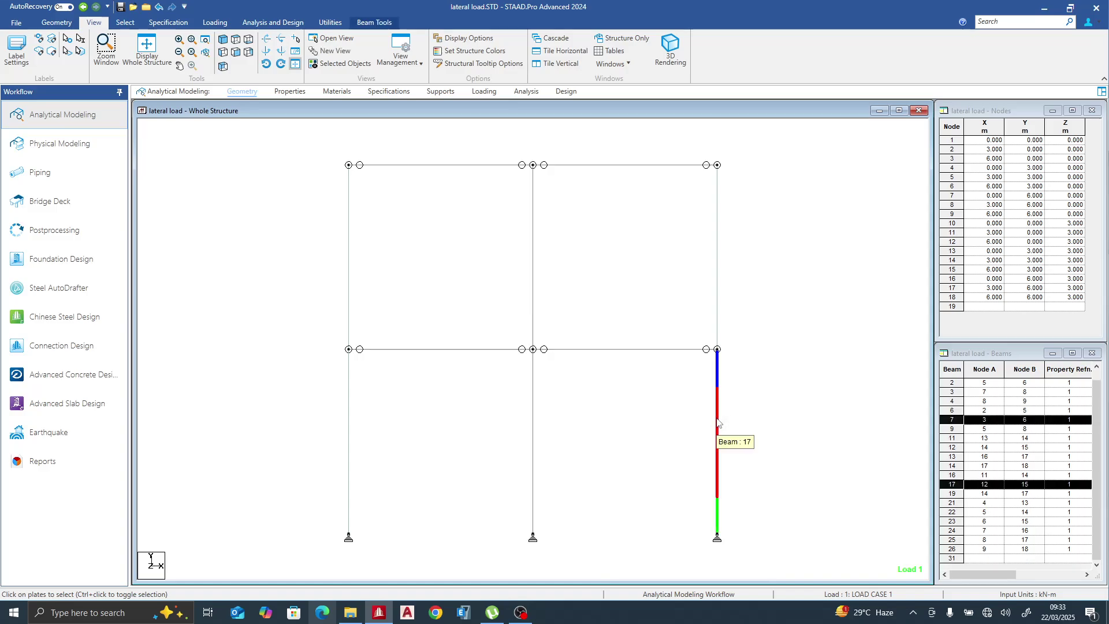
key(Delete)
click(584, 328)
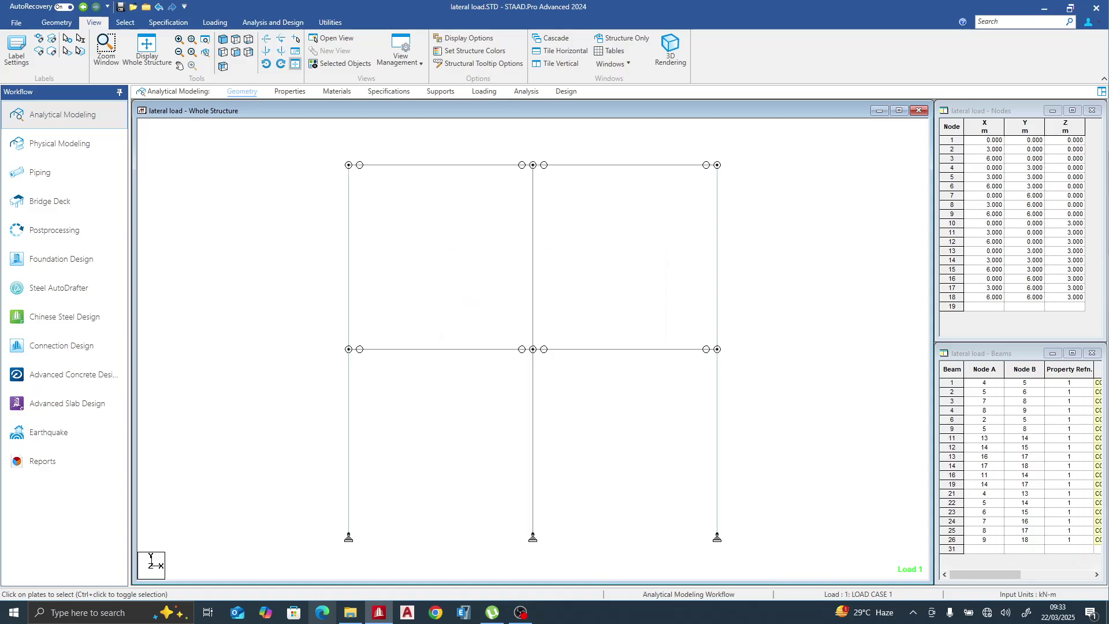
- Select all four end plates and generate a quadrilateral mesh with 5 divisions per side and a bias of 1
click(222, 66)
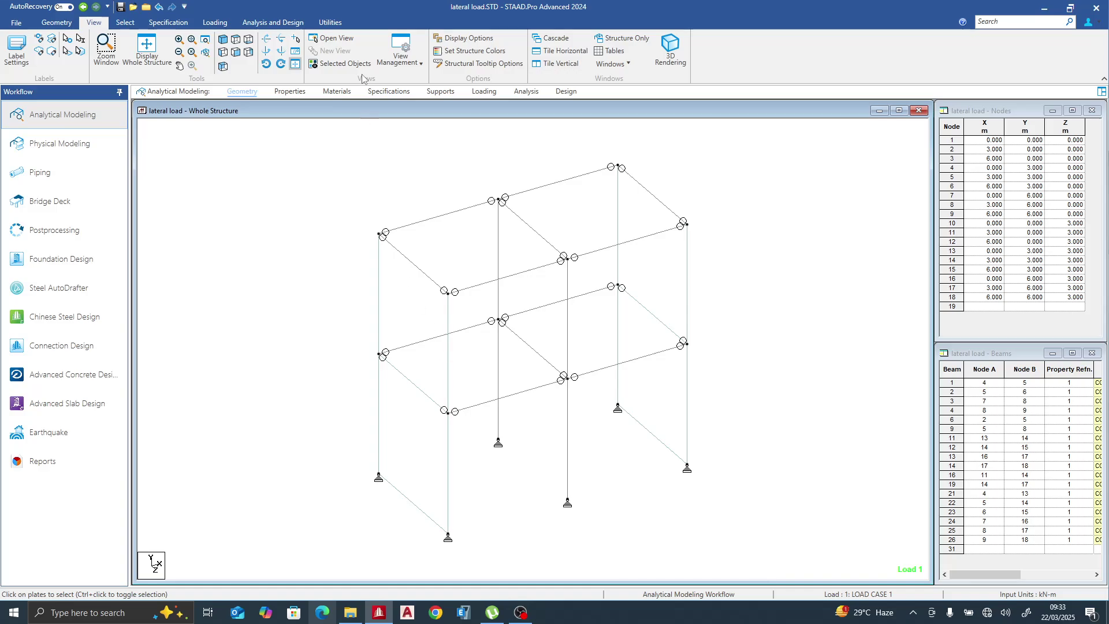
click(396, 92)
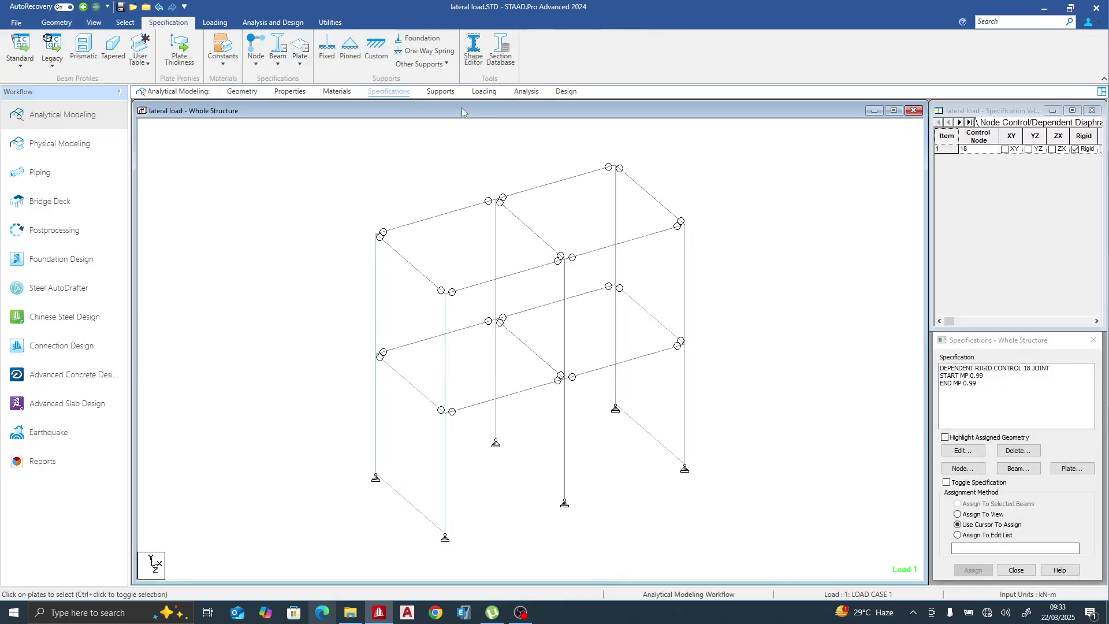
click(440, 91)
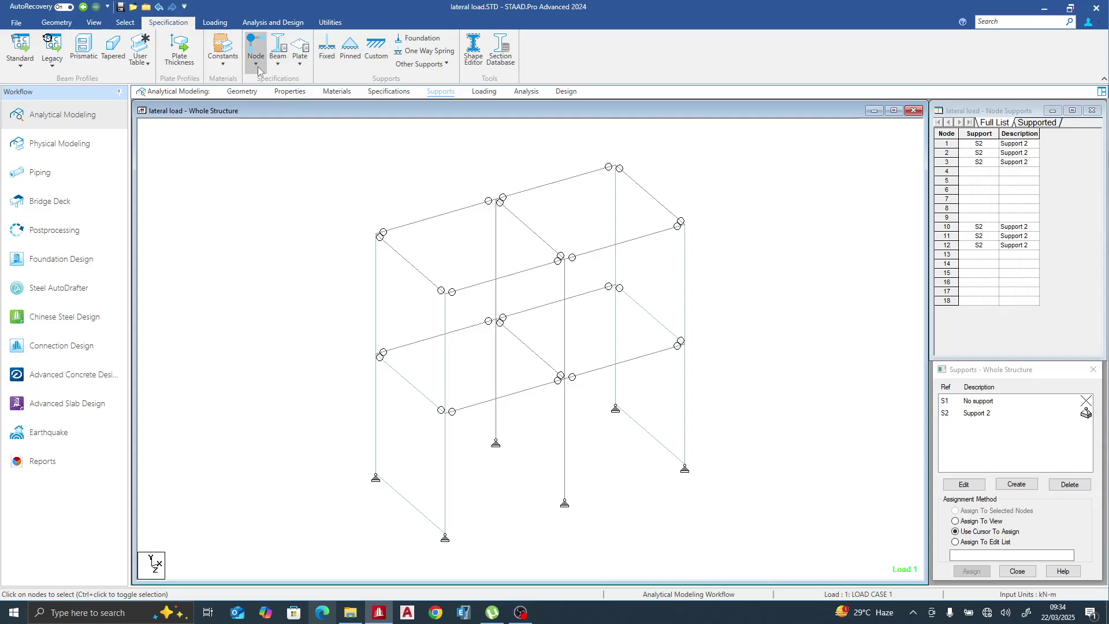
right_click(249, 167)
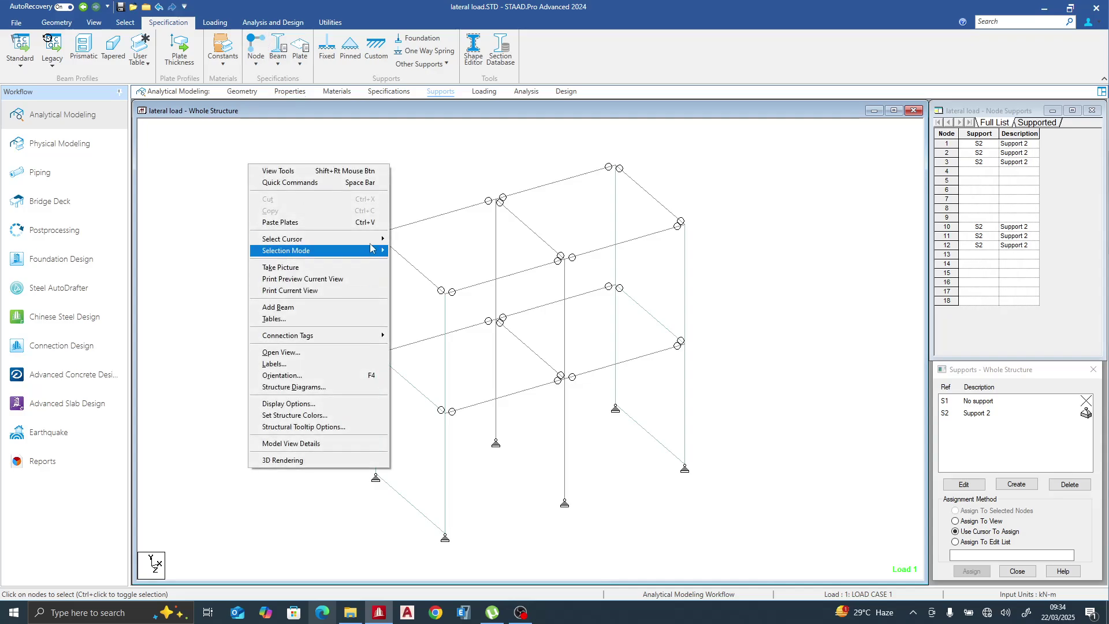
mouse_move(364, 239)
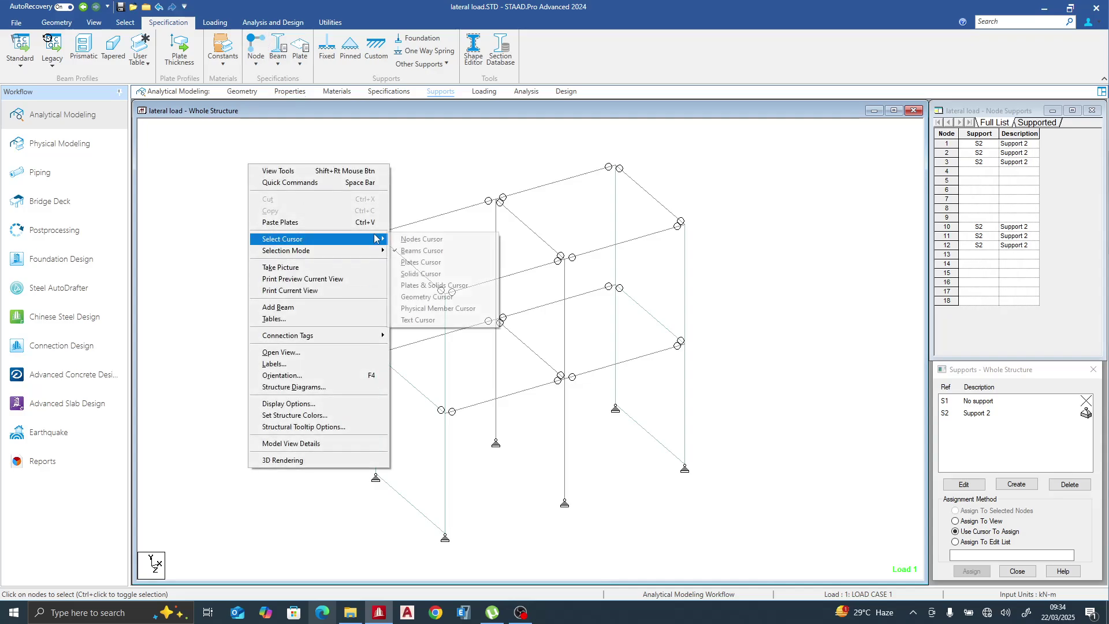
click(452, 263)
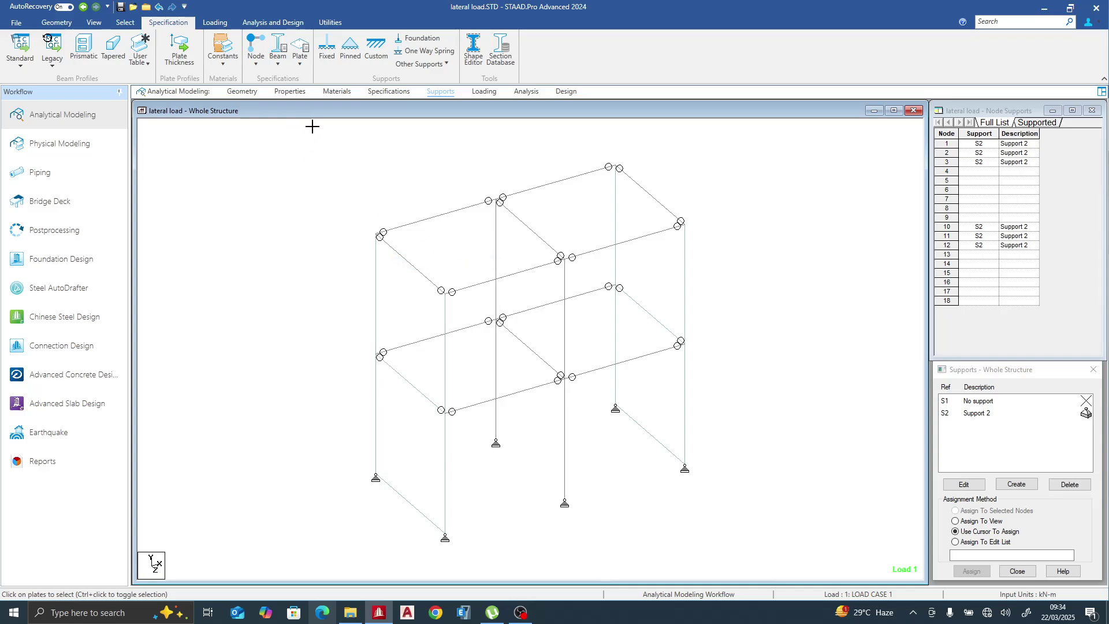
drag(300, 127, 780, 560)
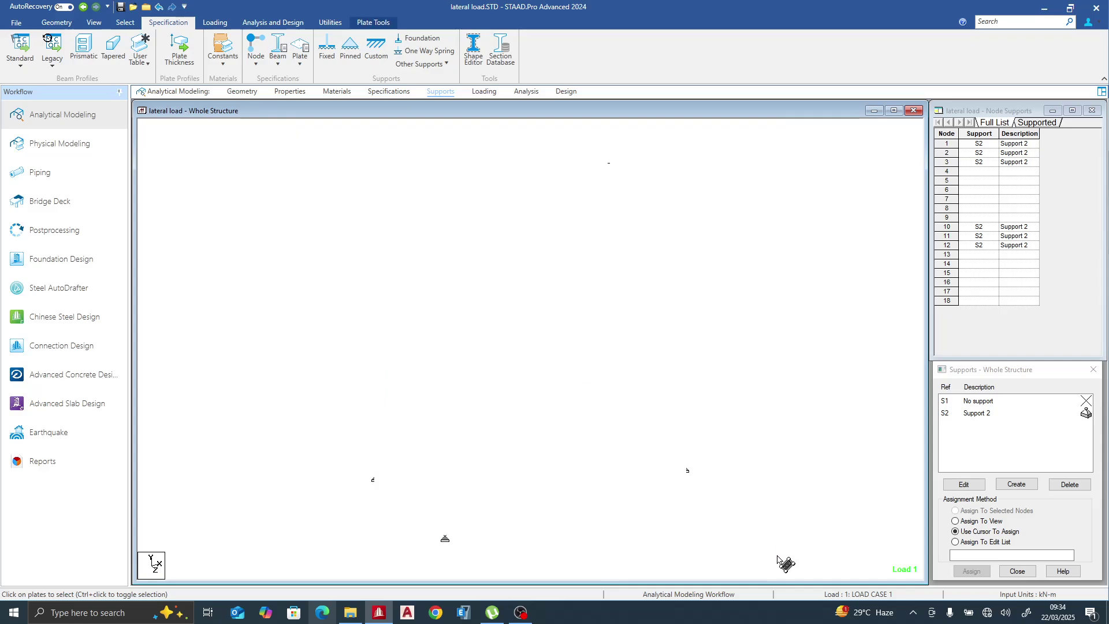
right_click(777, 557)
click(826, 423)
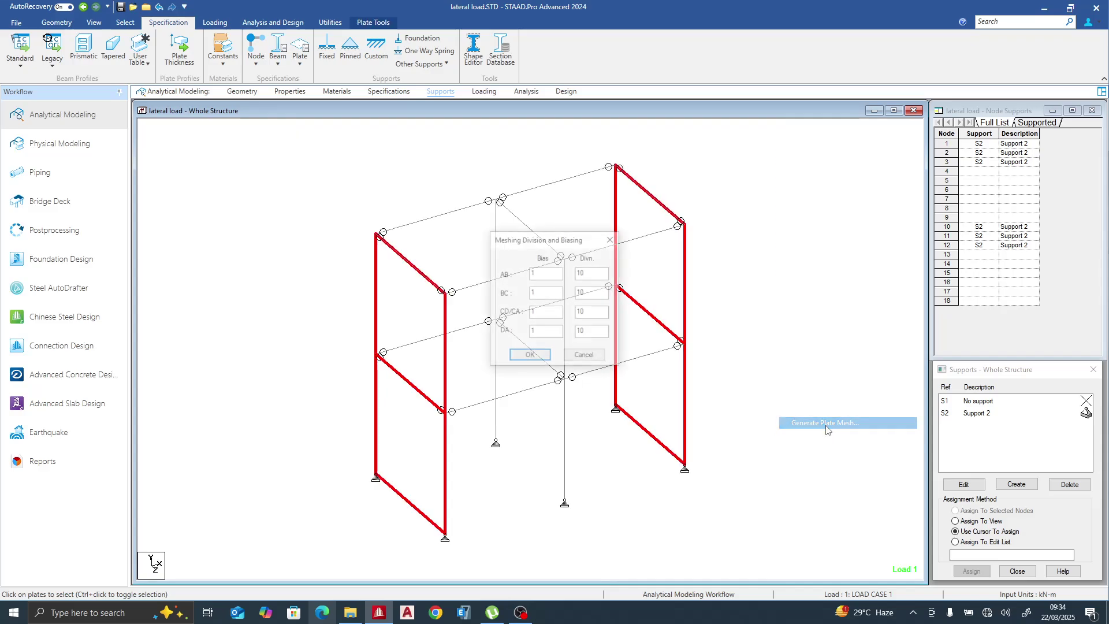
double_click(589, 273)
text(5)
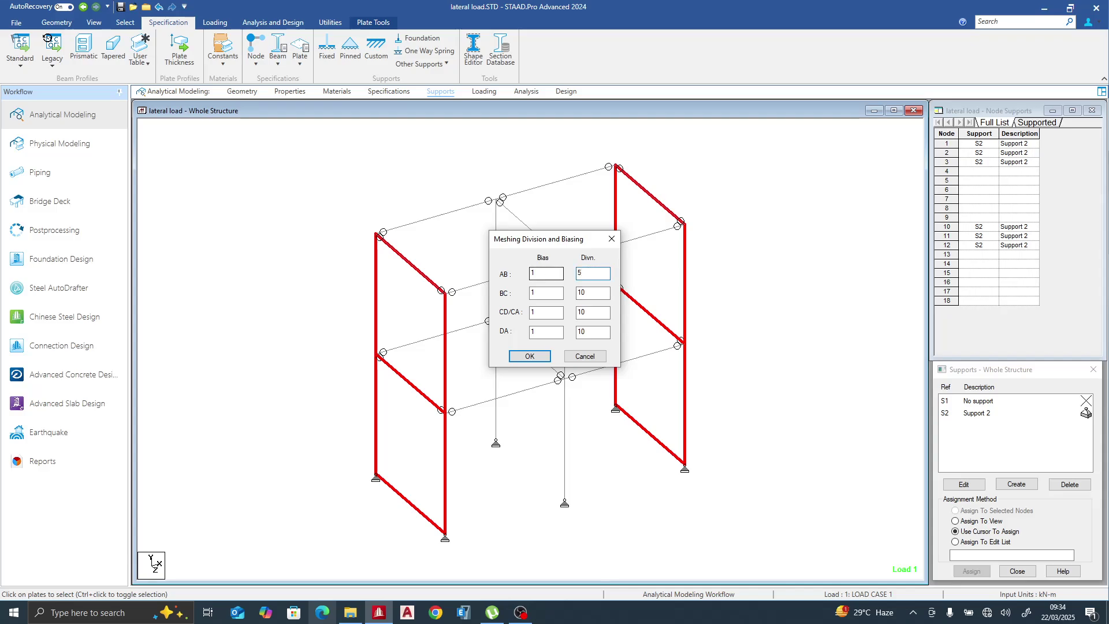
double_click(589, 293)
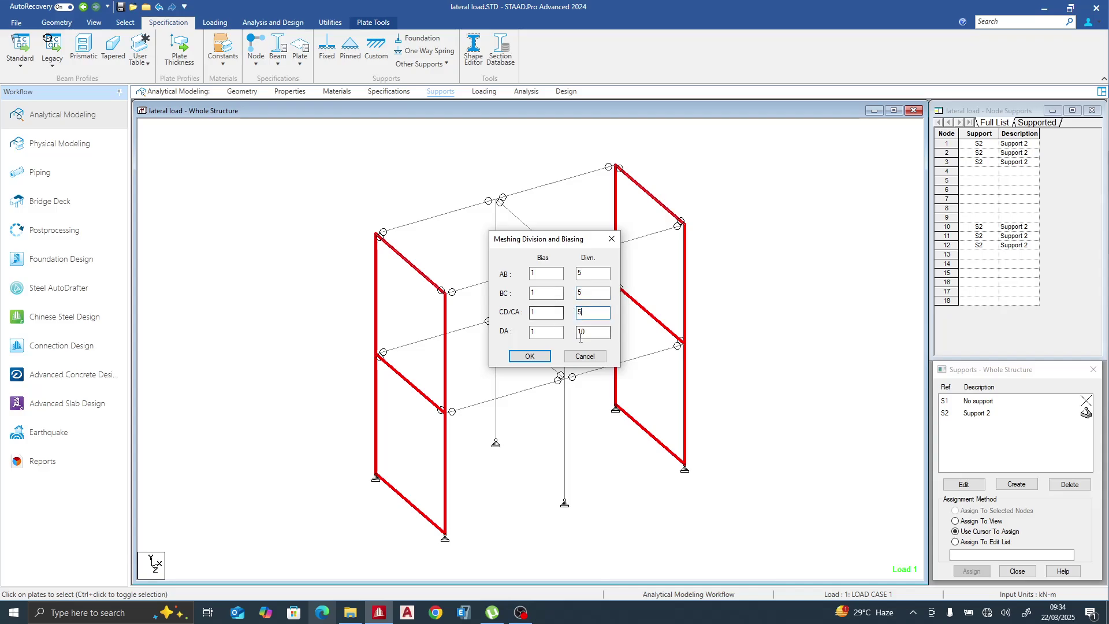
double_click(578, 337)
click(530, 355)
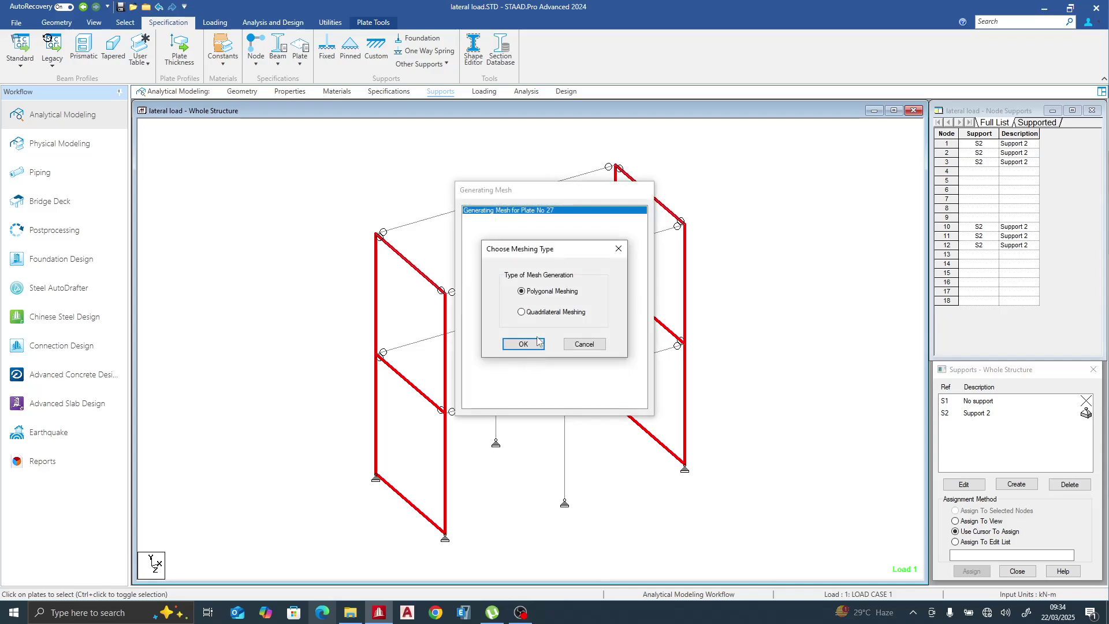
click(542, 313)
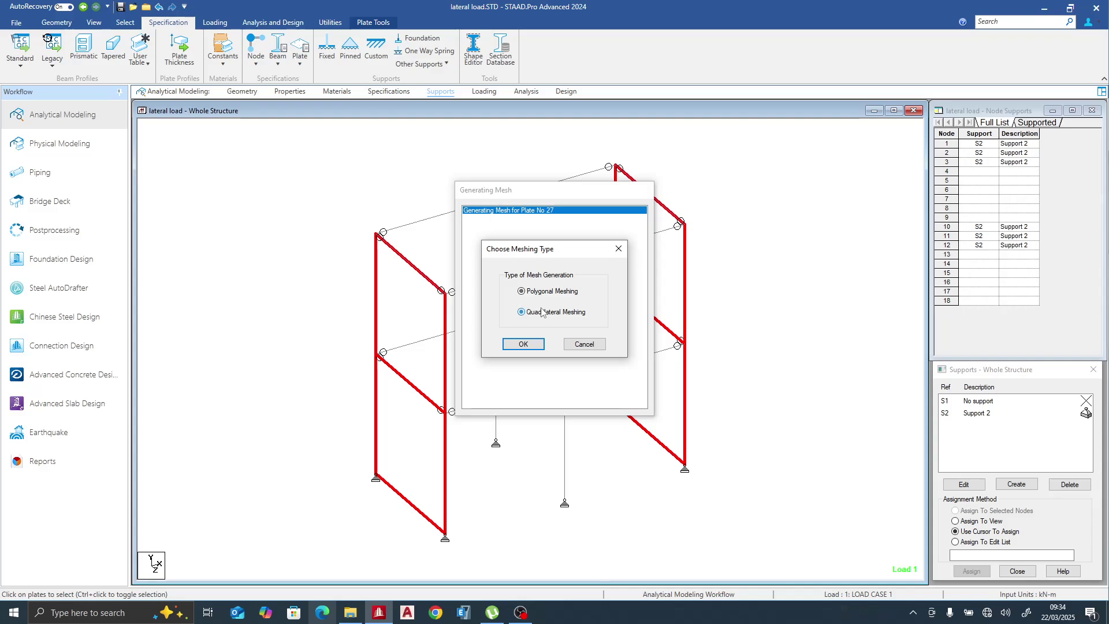
click(523, 344)
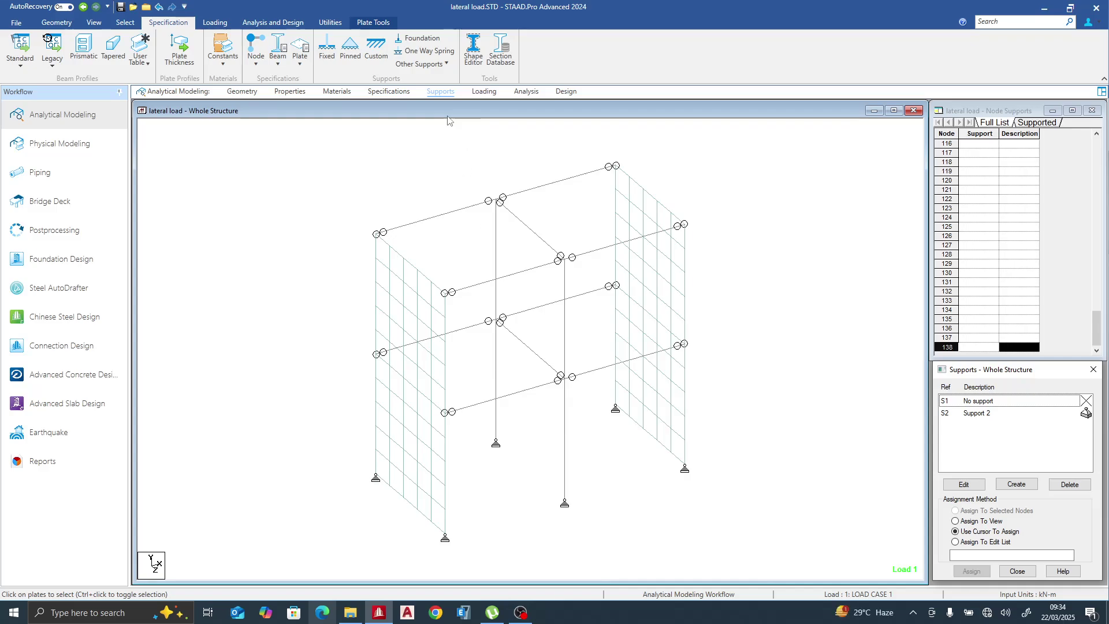
- Create a 0.3 m concrete plate thickness and assign it to all plates in the view
click(289, 92)
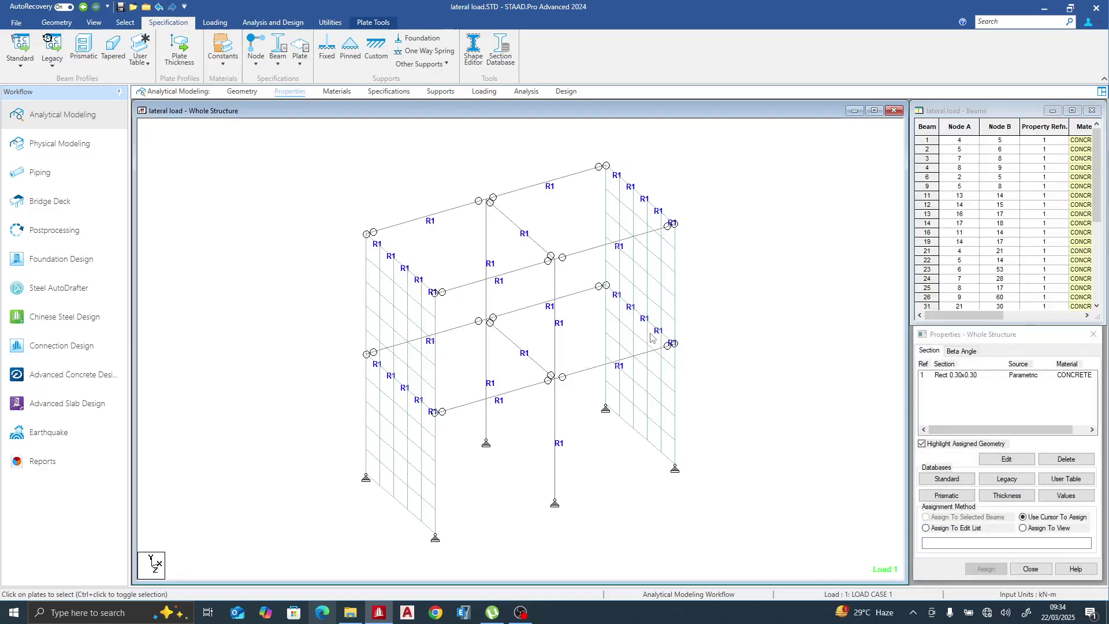
click(1006, 495)
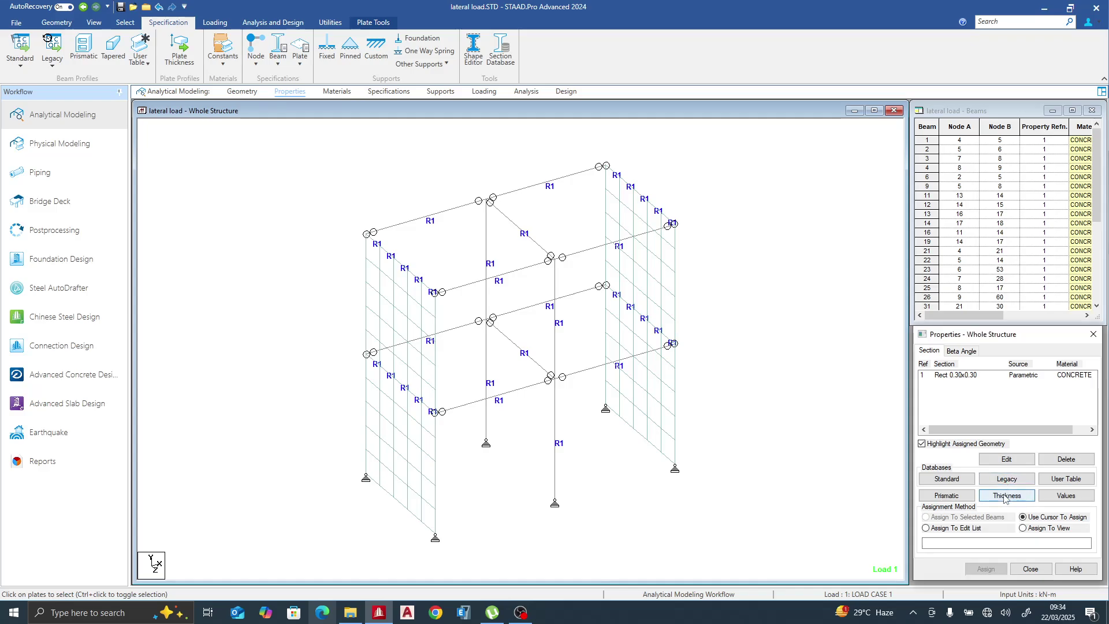
click(664, 296)
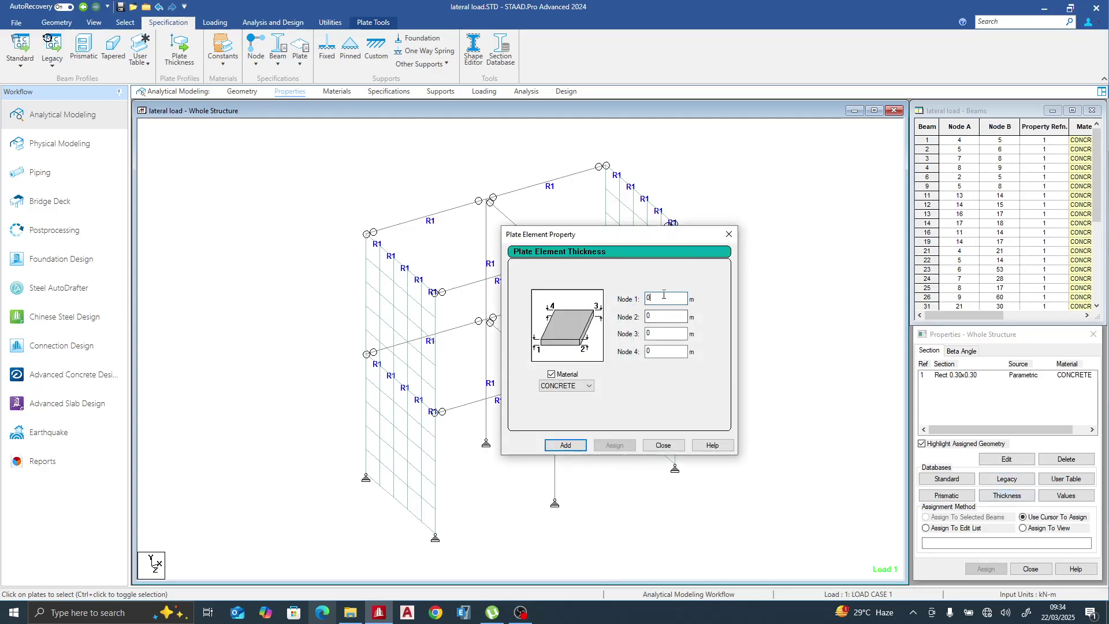
text(.3)
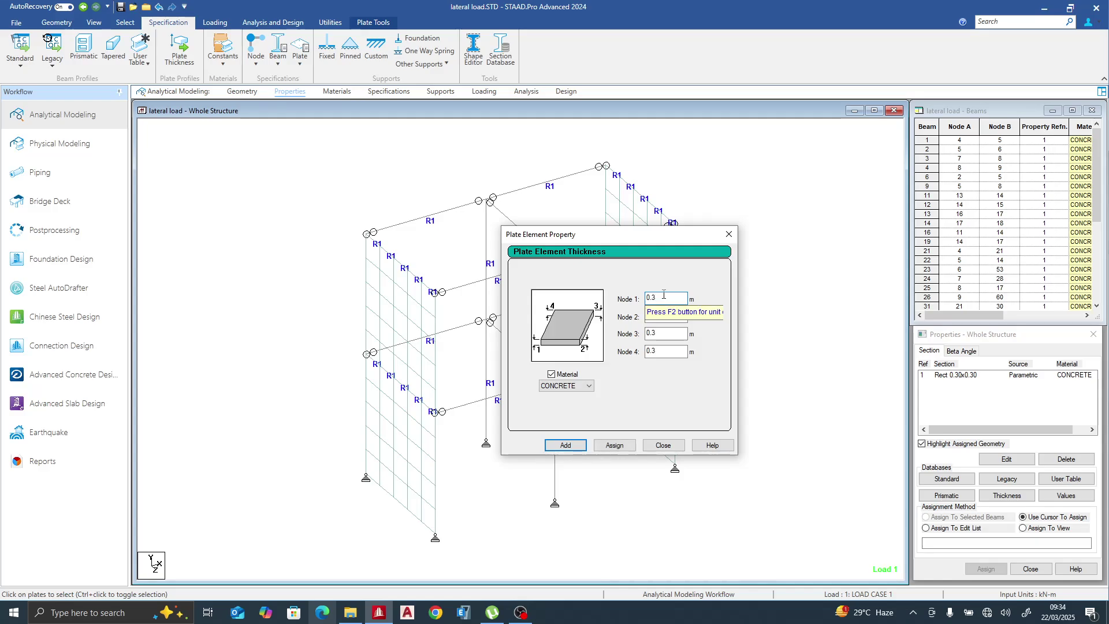
click(566, 445)
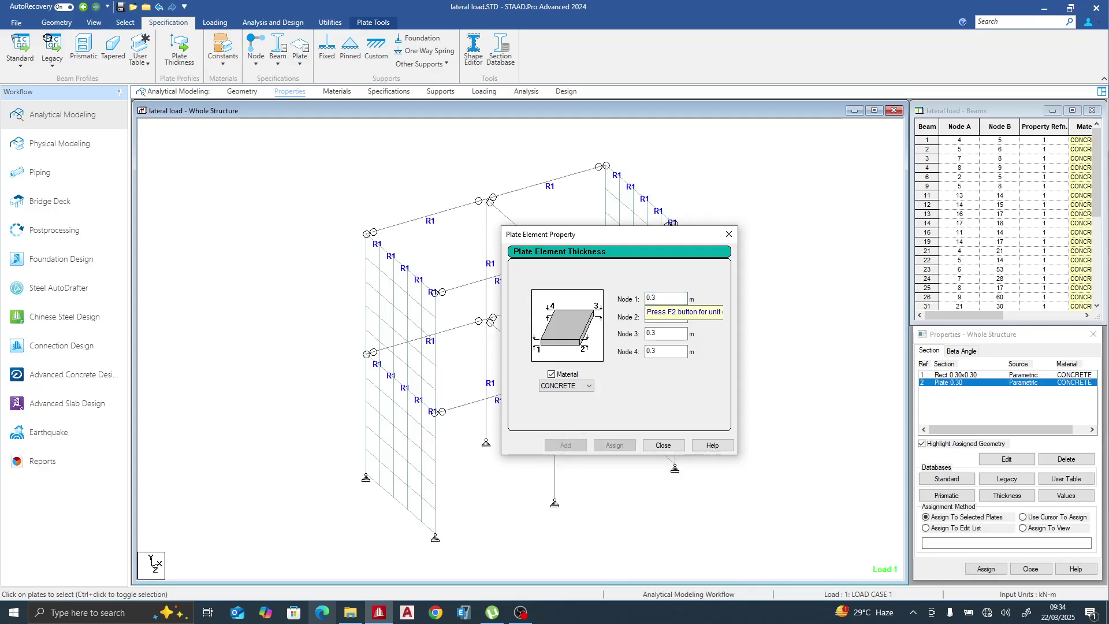
click(663, 445)
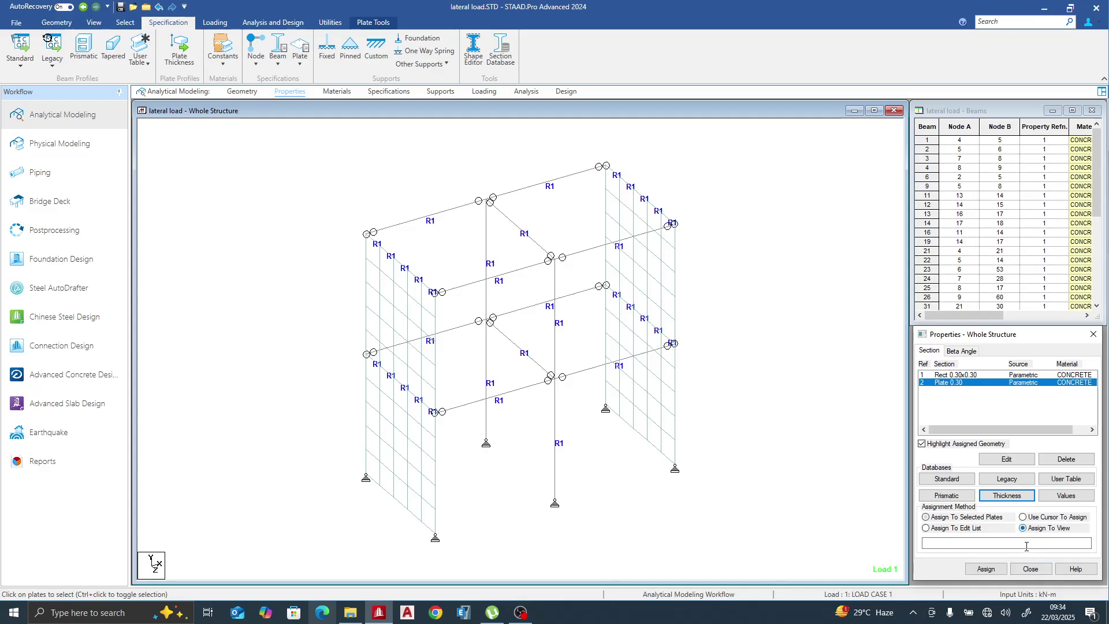
click(986, 569)
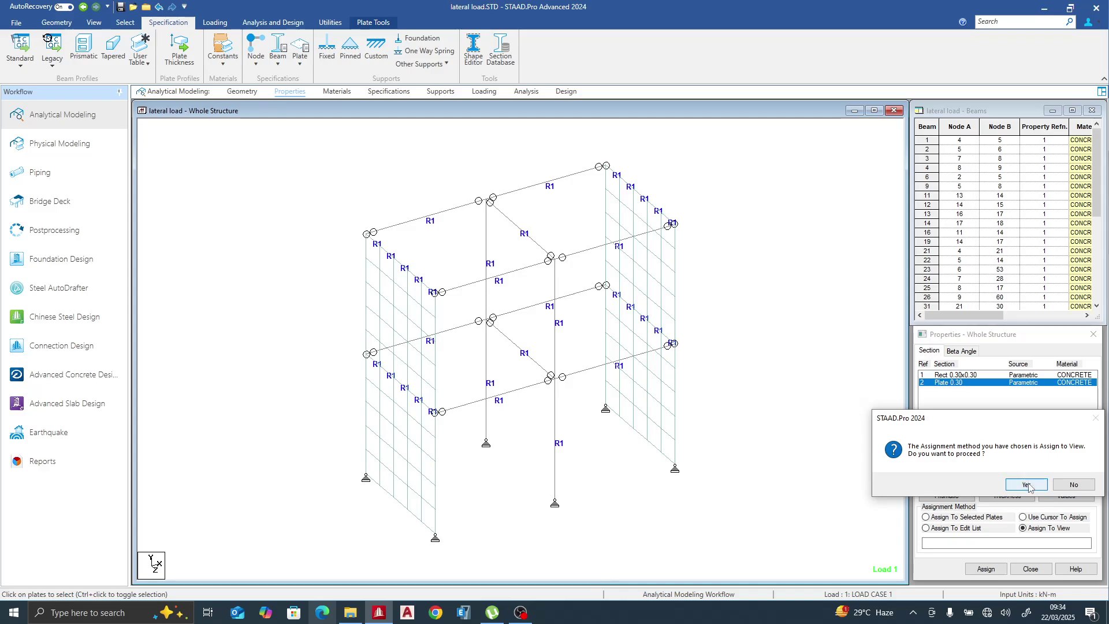
click(1027, 486)
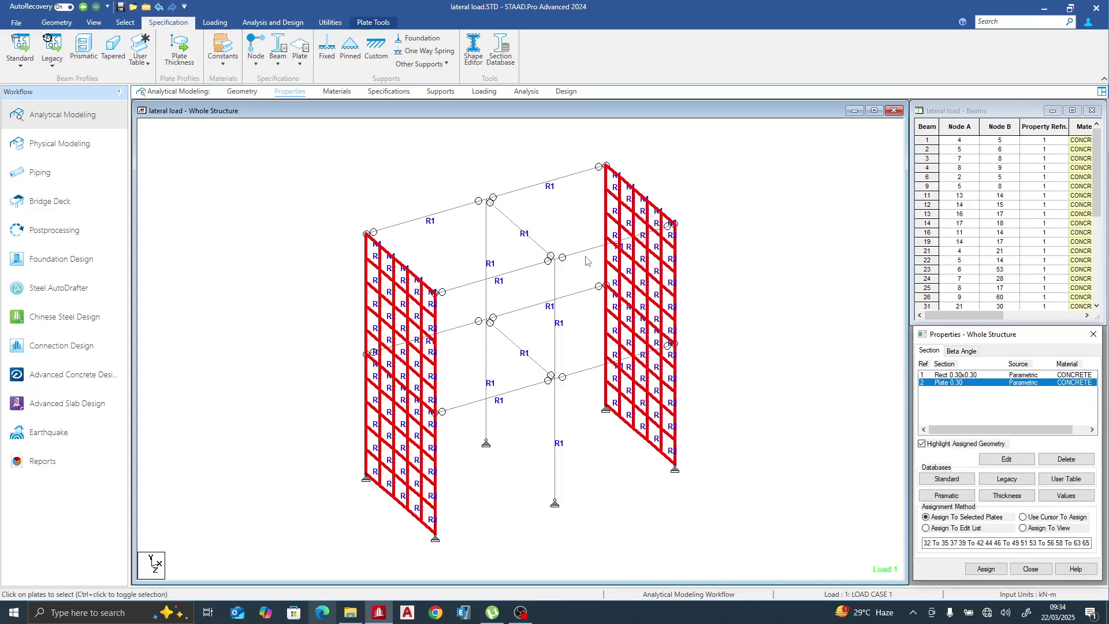
- Create a new fixed support definition with all six restraints
click(440, 91)
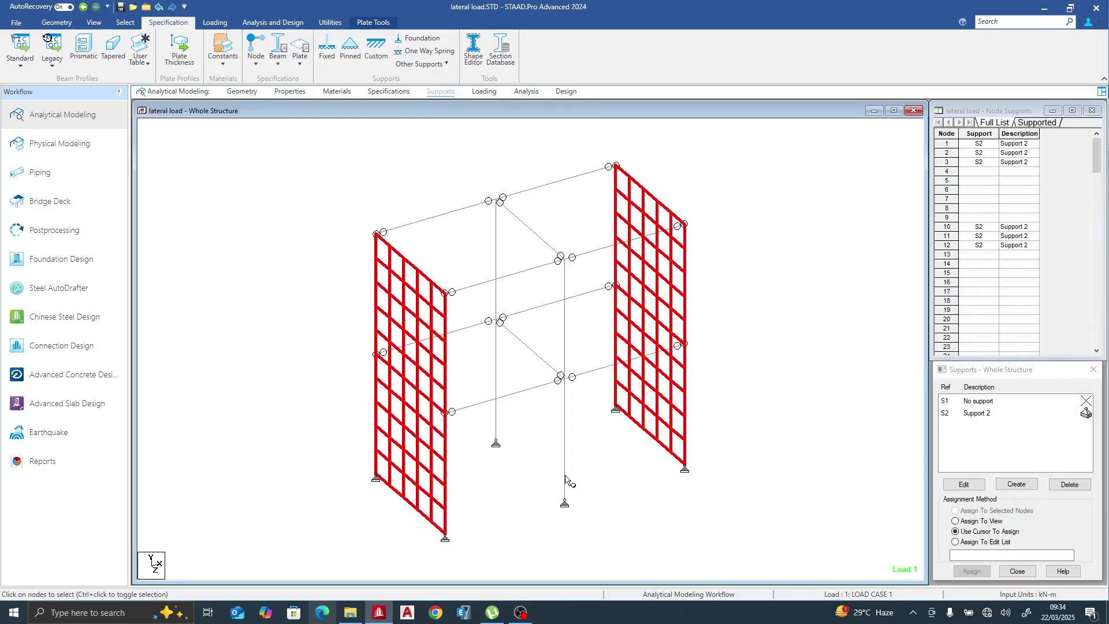
click(496, 528)
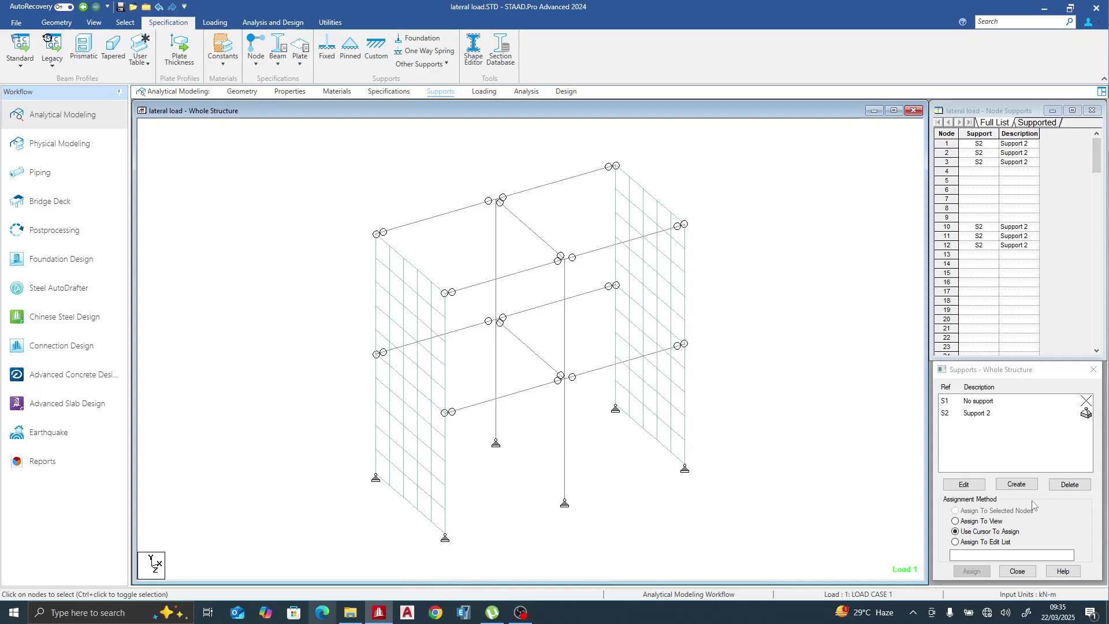
click(1016, 484)
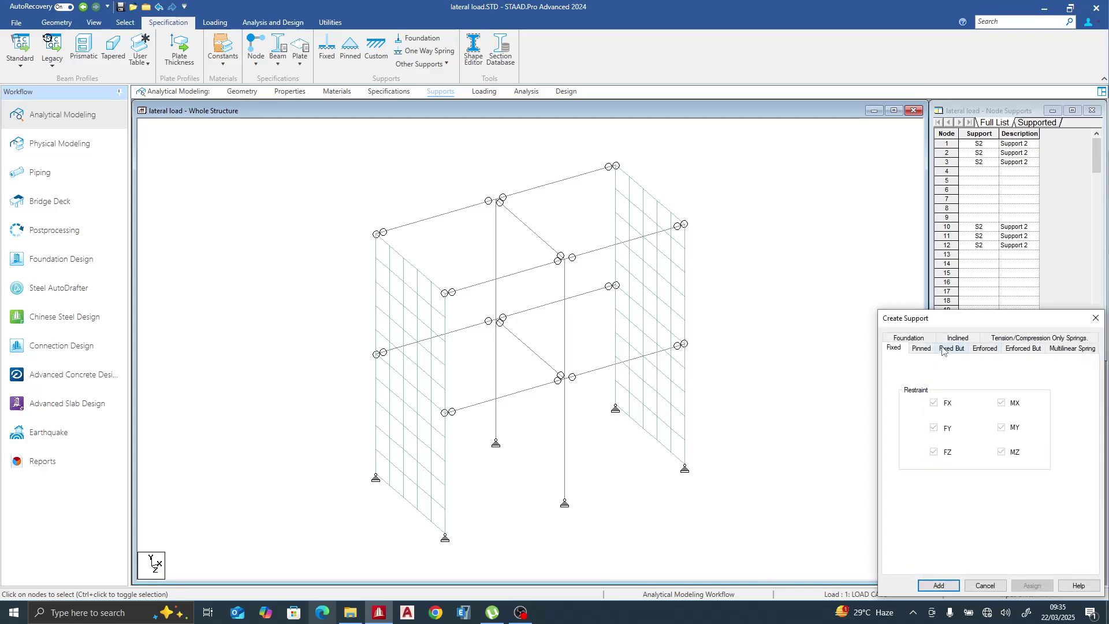
click(939, 585)
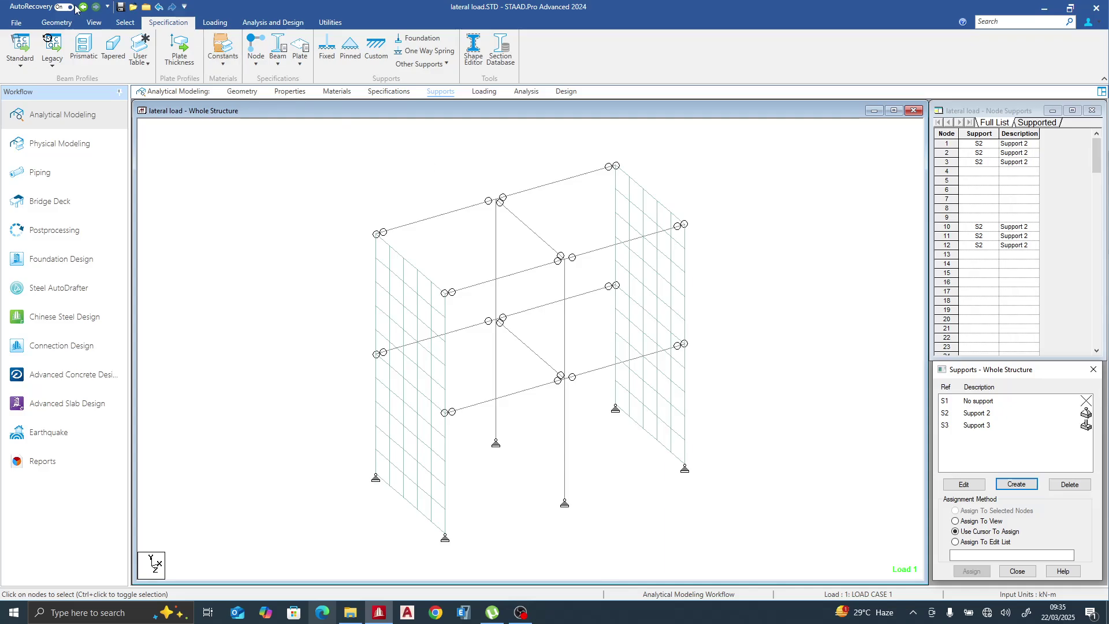
- Select the base nodes of both end plate walls in the side elevation and isolate them in the active window
click(93, 22)
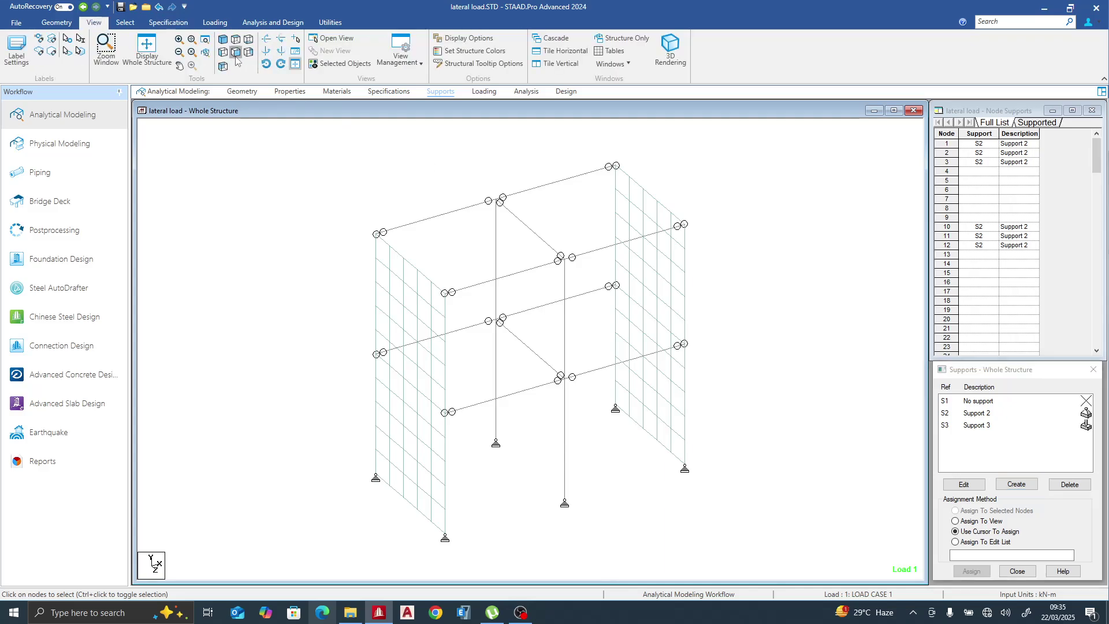
click(236, 55)
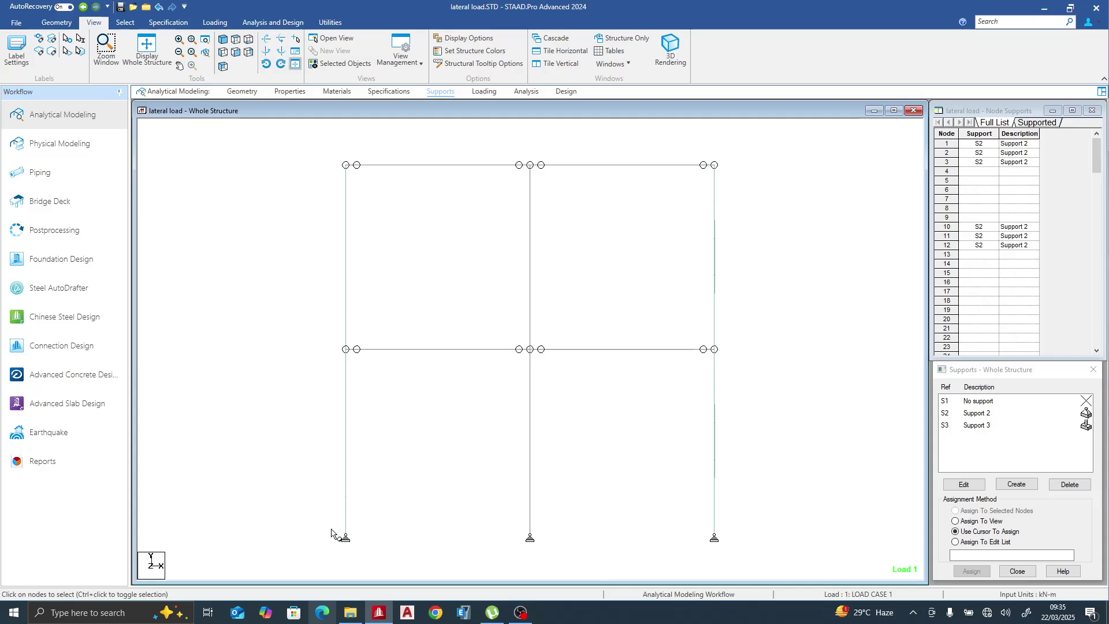
drag(338, 528, 388, 549)
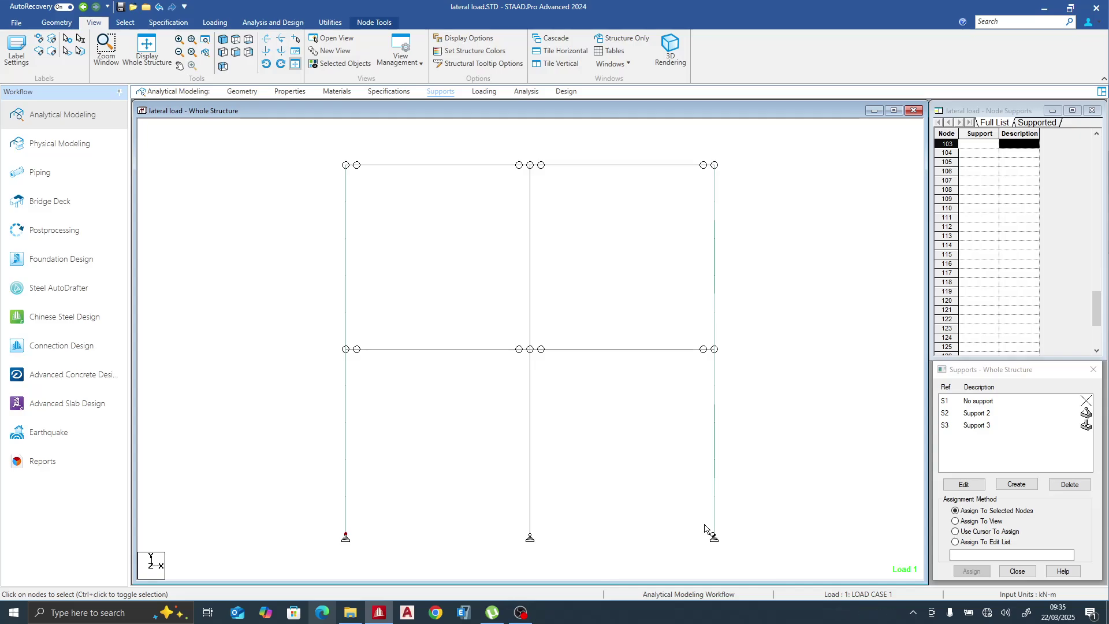
drag(703, 525, 733, 549)
right_click(746, 507)
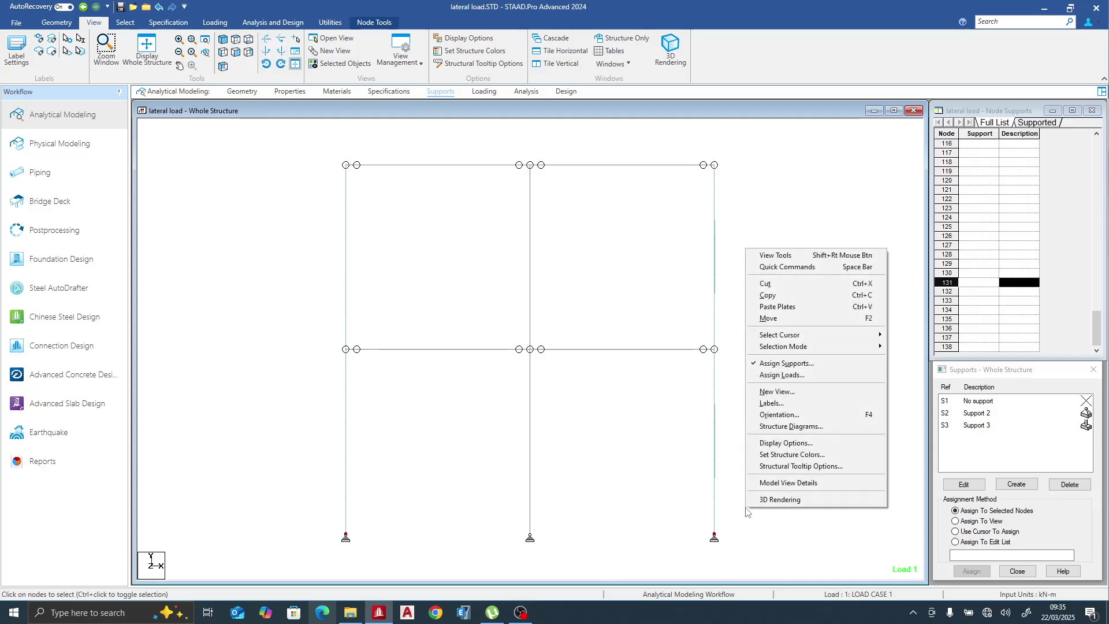
click(777, 391)
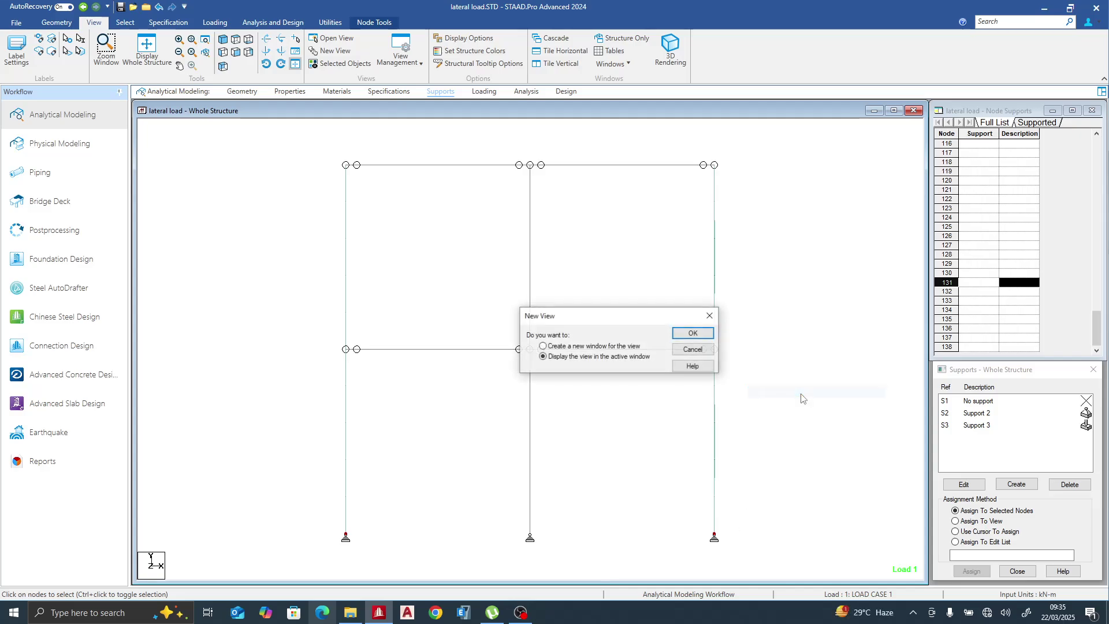
click(693, 335)
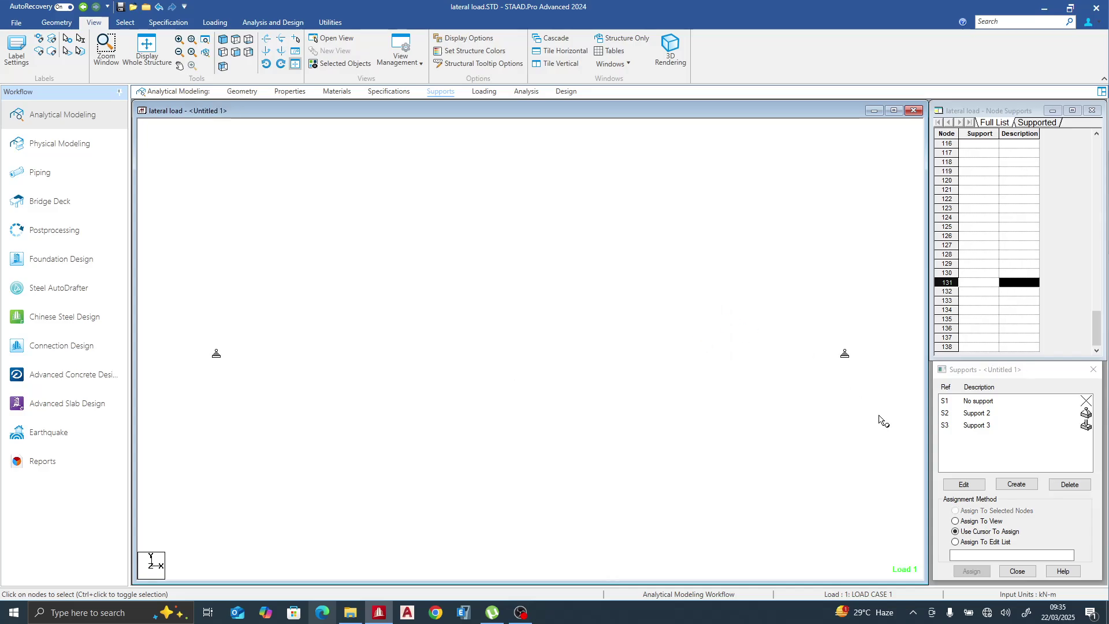
- Assign the fixed Support 3 to all nodes in the isolated view and redisplay the whole structure
click(980, 427)
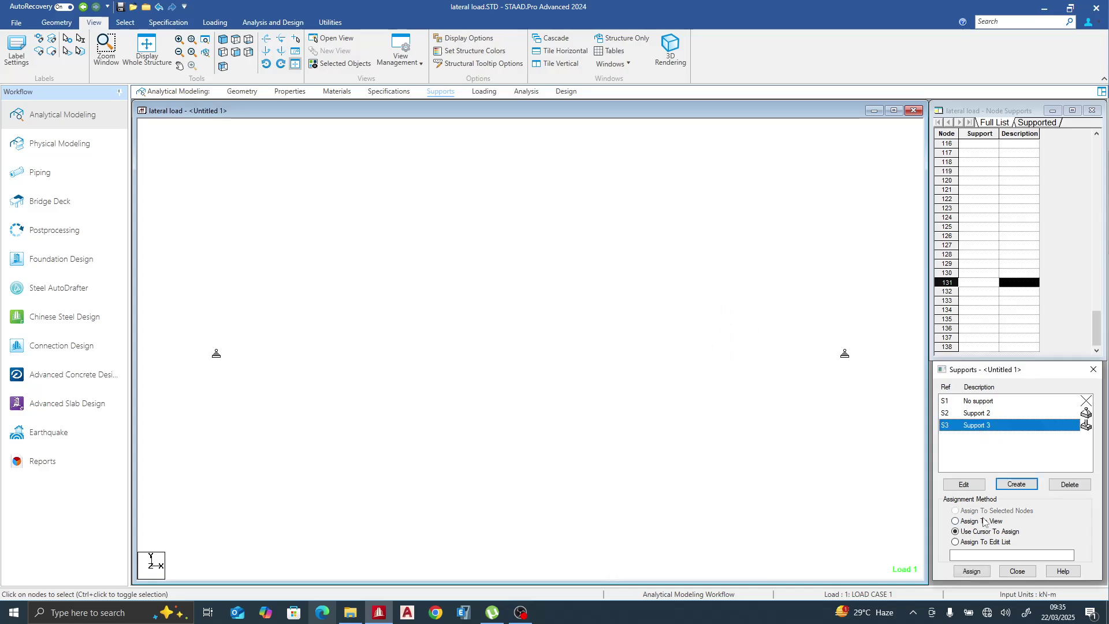
click(972, 571)
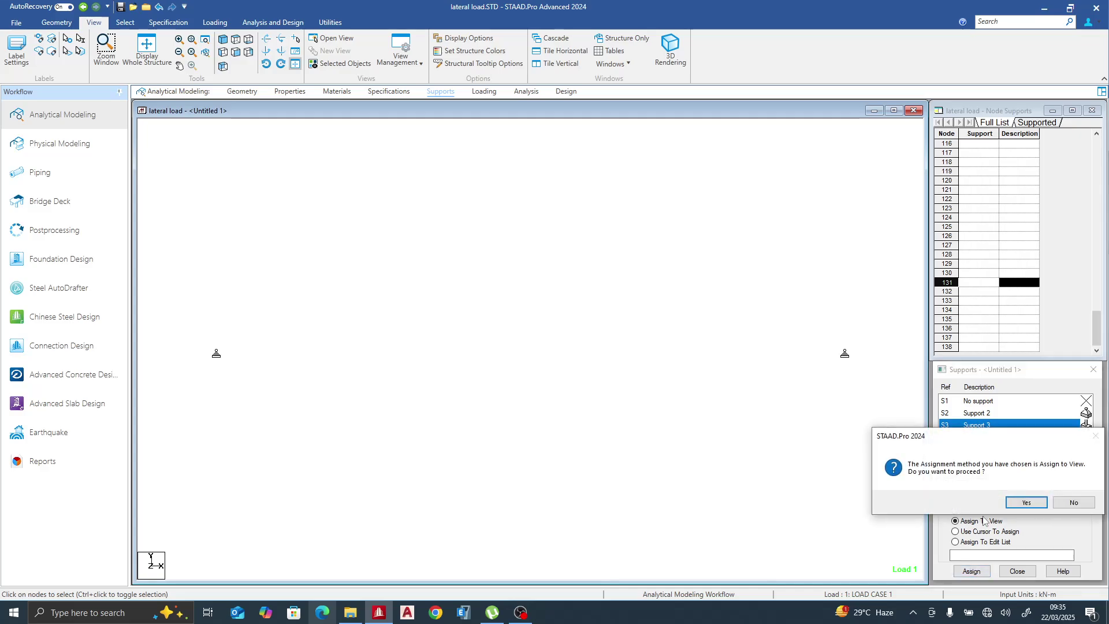
click(1015, 503)
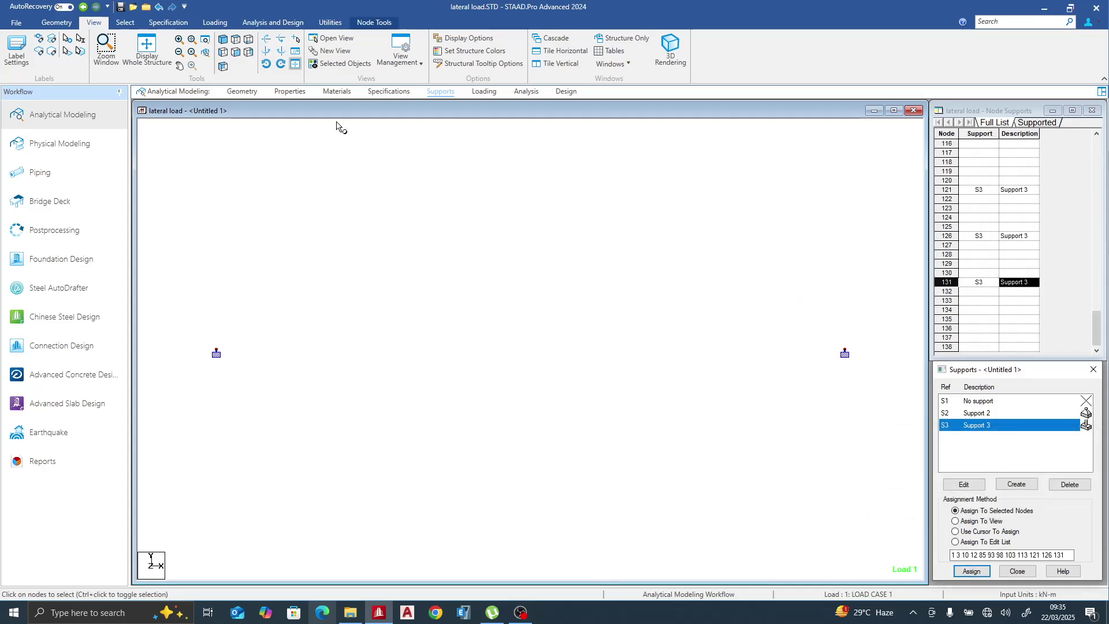
click(147, 48)
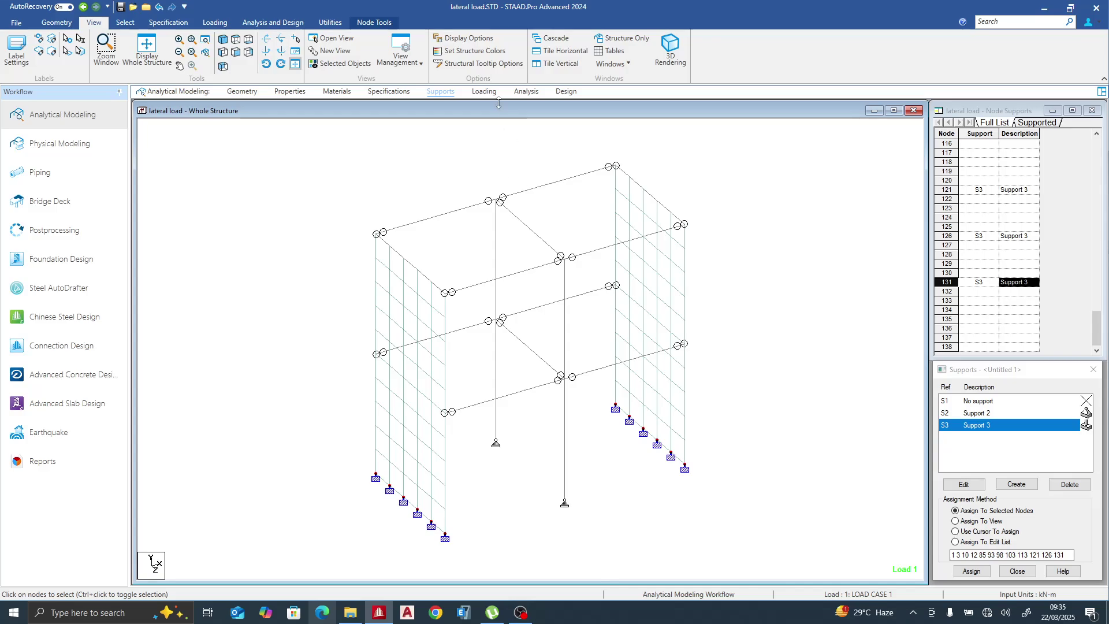
- Expand load case 1 and display its lateral nodal load on the frame
click(484, 92)
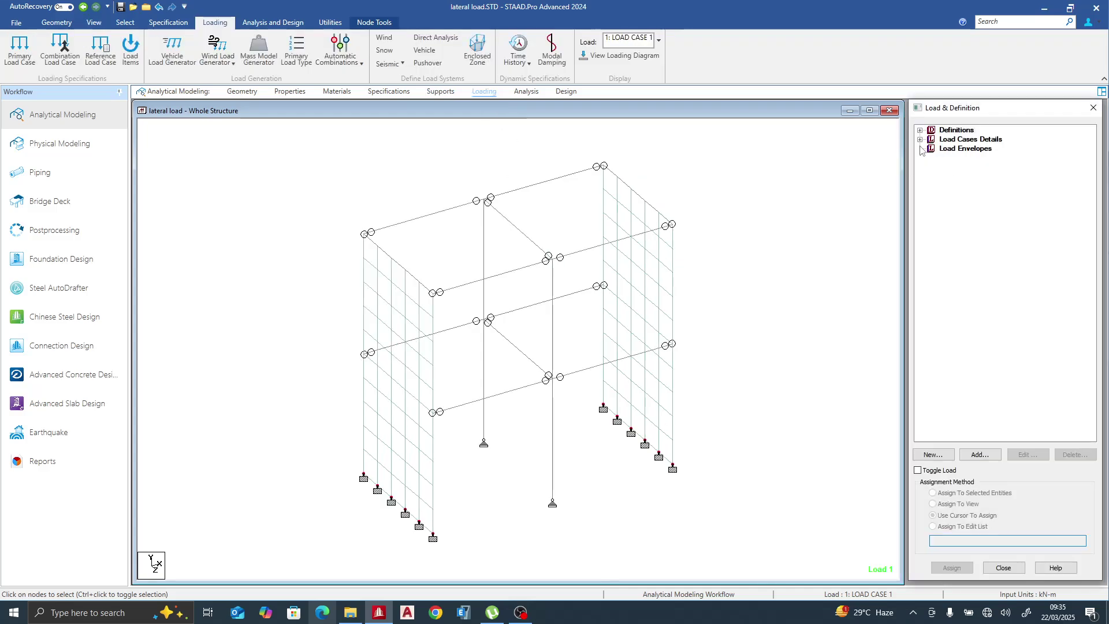
click(919, 140)
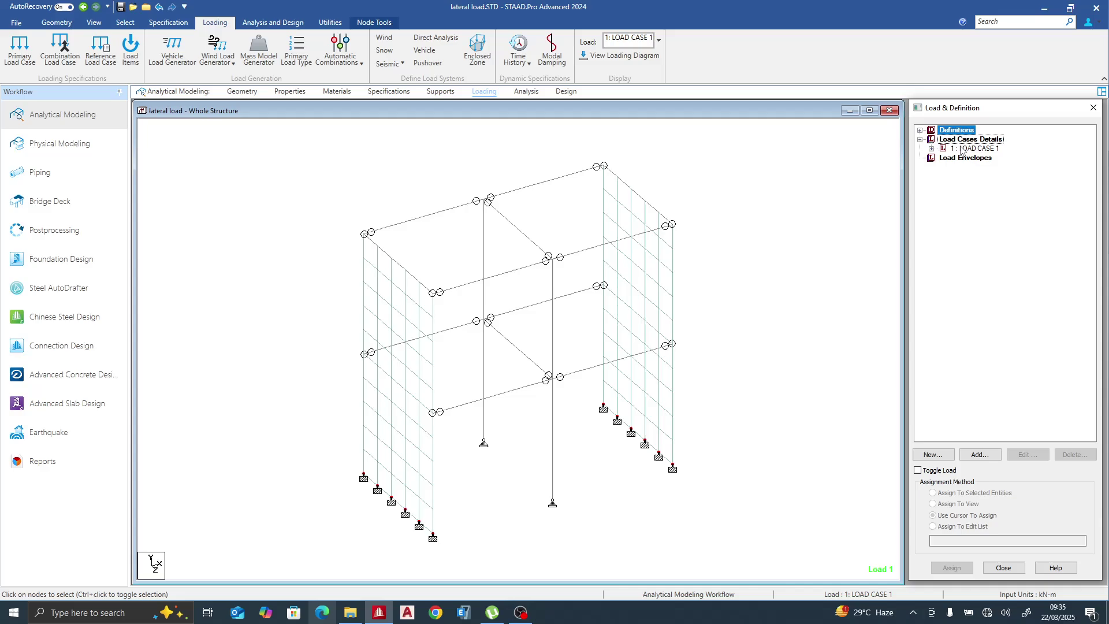
click(931, 148)
click(980, 157)
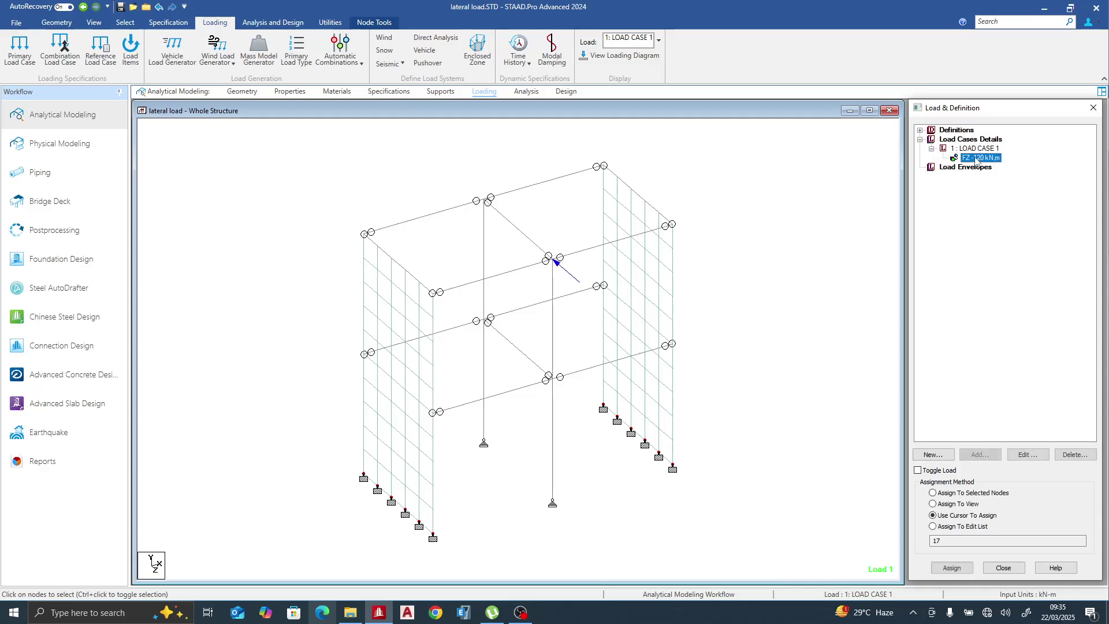
- Run the analysis and open the postprocessing displacement results for load case 1
click(88, 226)
click(620, 325)
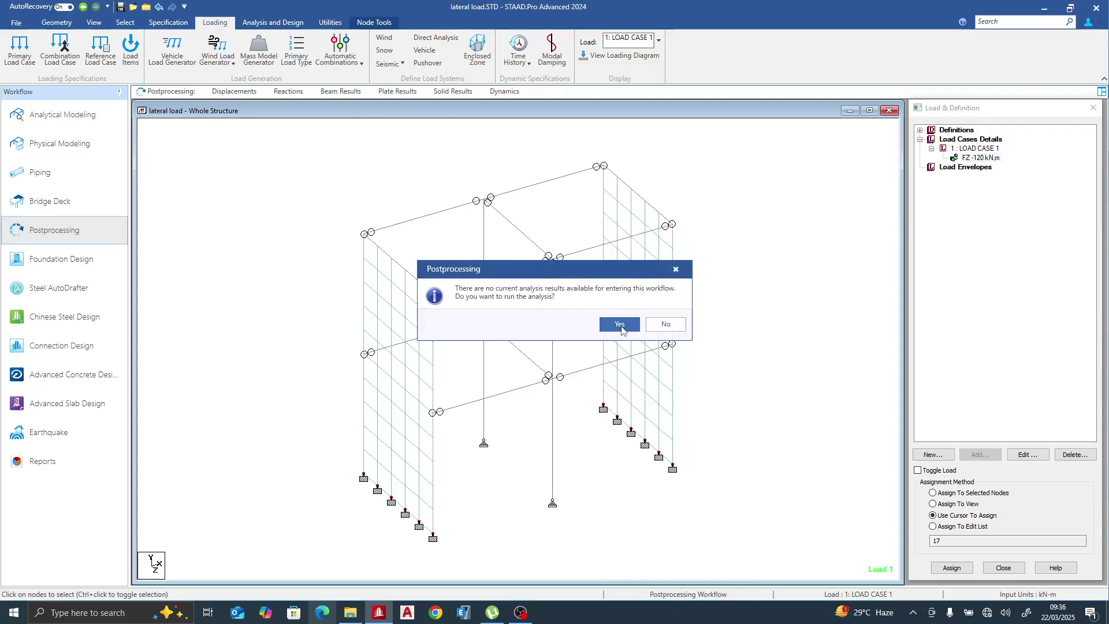
click(560, 365)
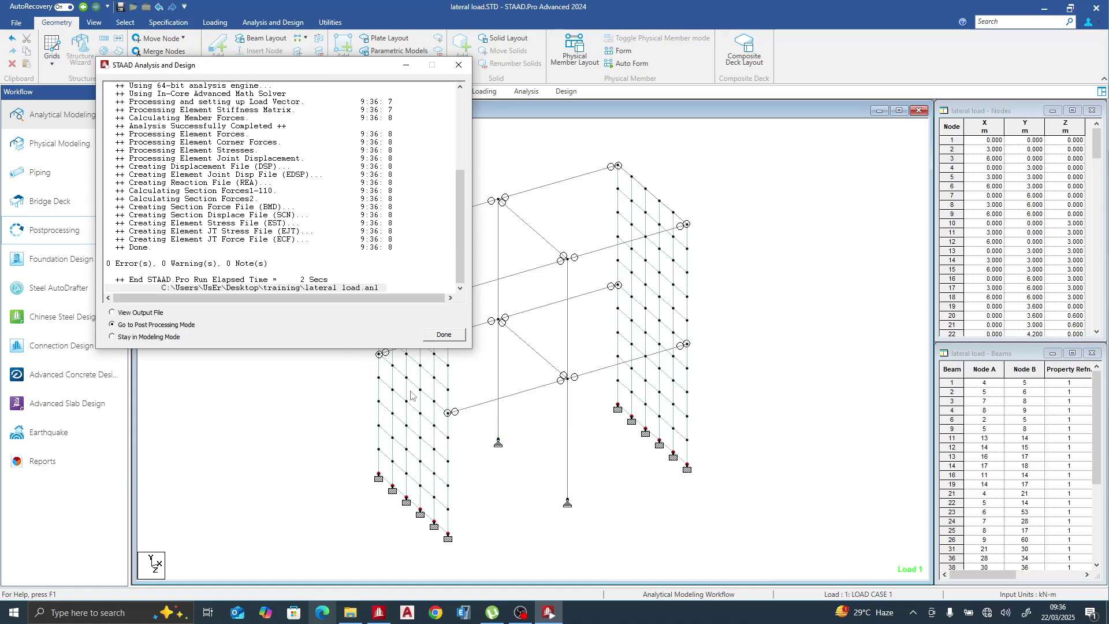
click(445, 335)
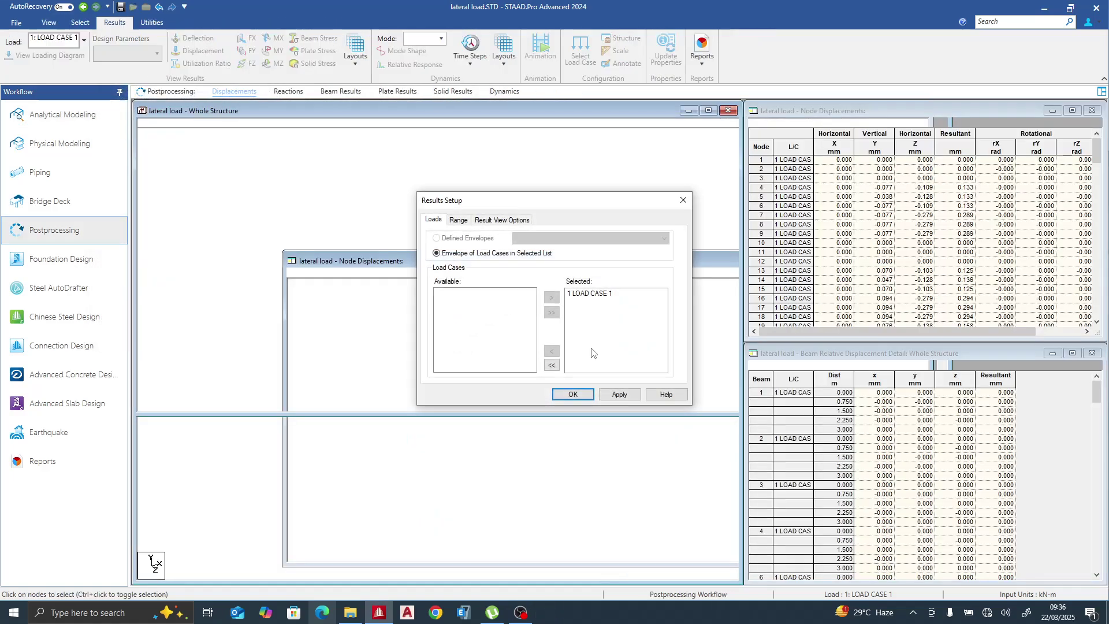
click(583, 397)
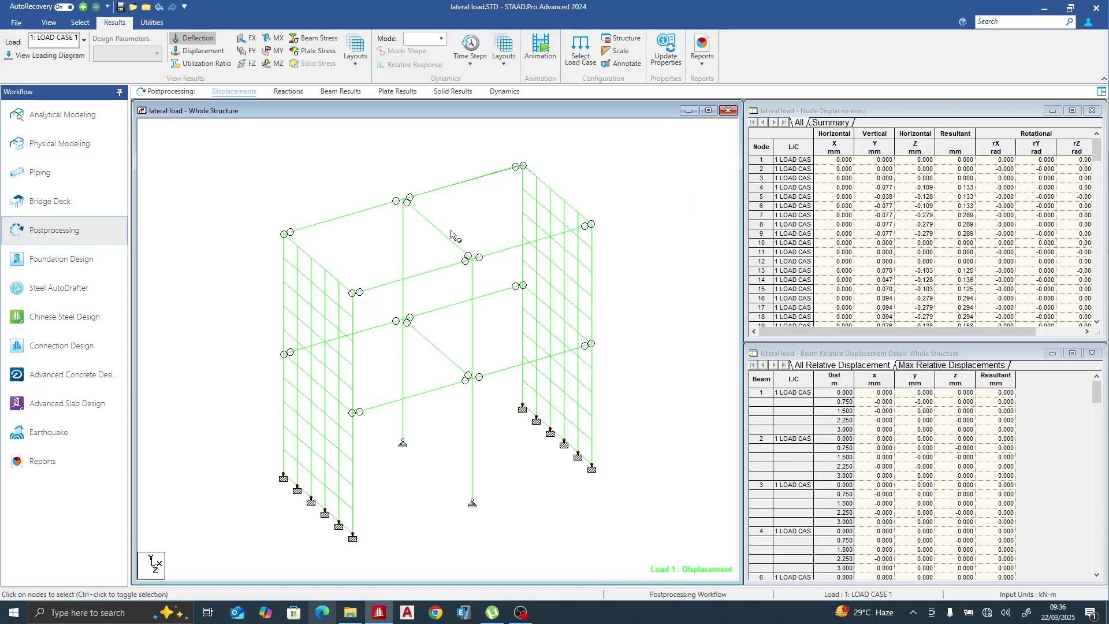
- Inspect the displacements of the three roof-level nodes along the loaded side of the frame
click(353, 294)
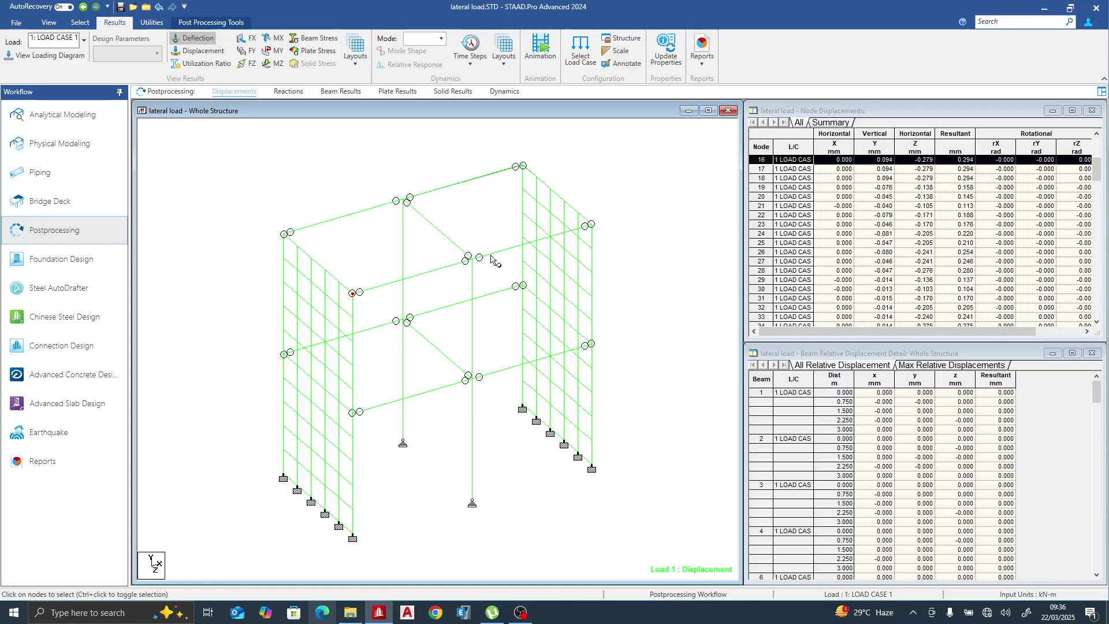
click(472, 260)
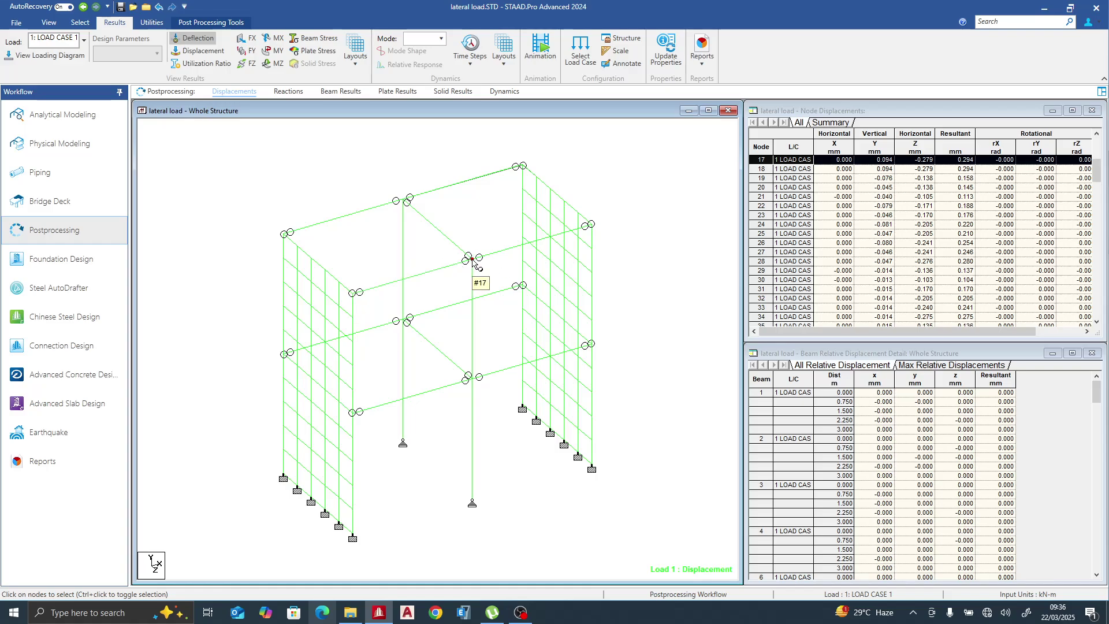
click(592, 225)
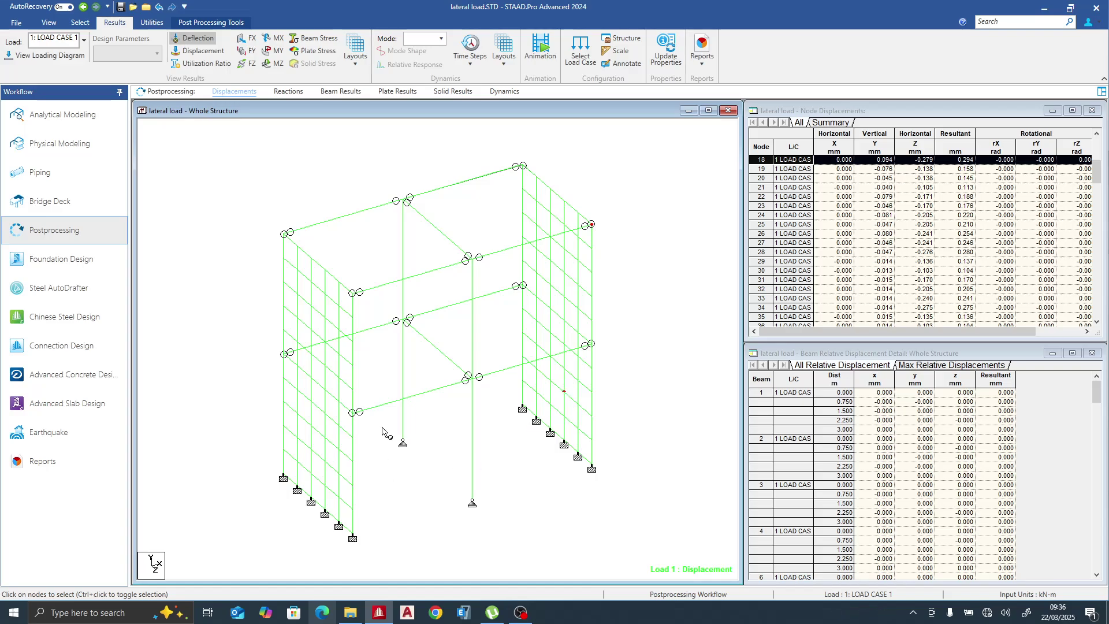
- Display the support reactions and examine those at the second base node of each end plate wall
click(294, 92)
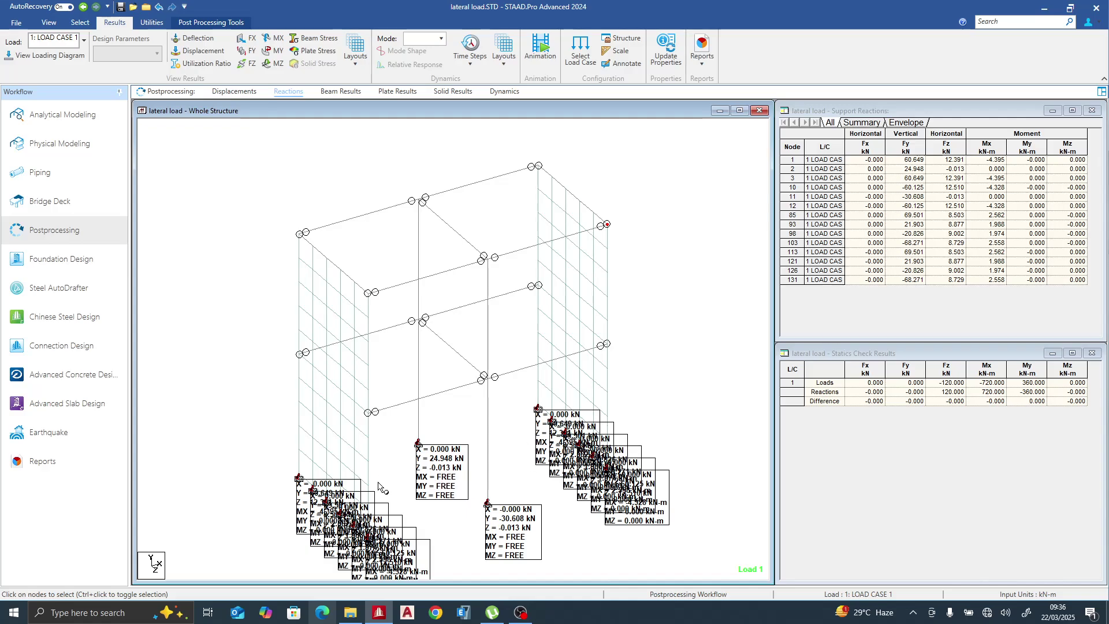
double_click(312, 490)
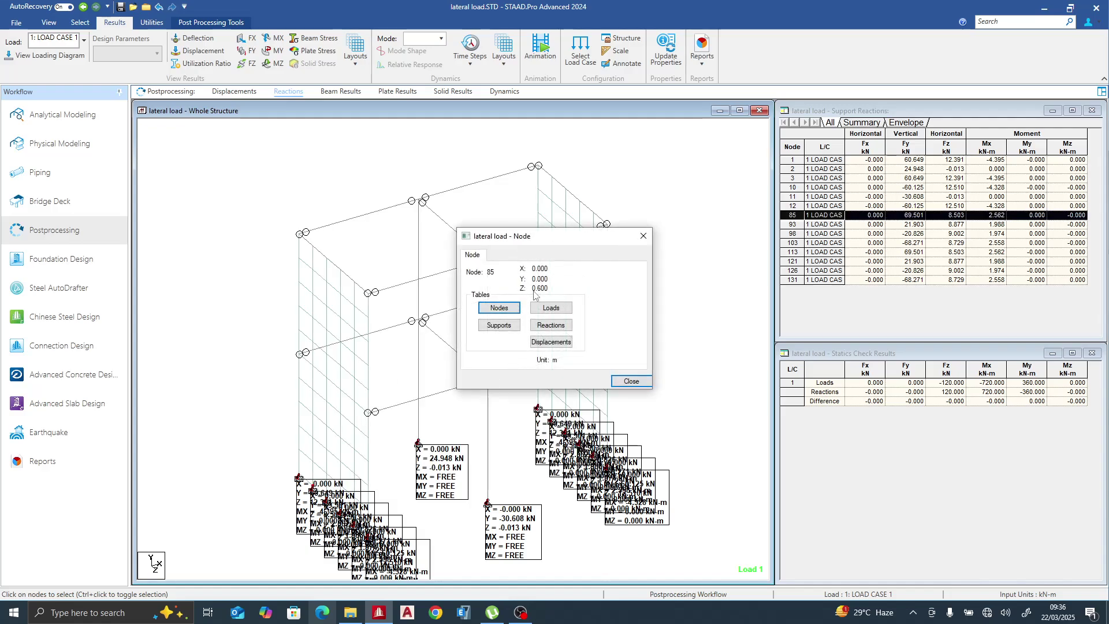
click(550, 326)
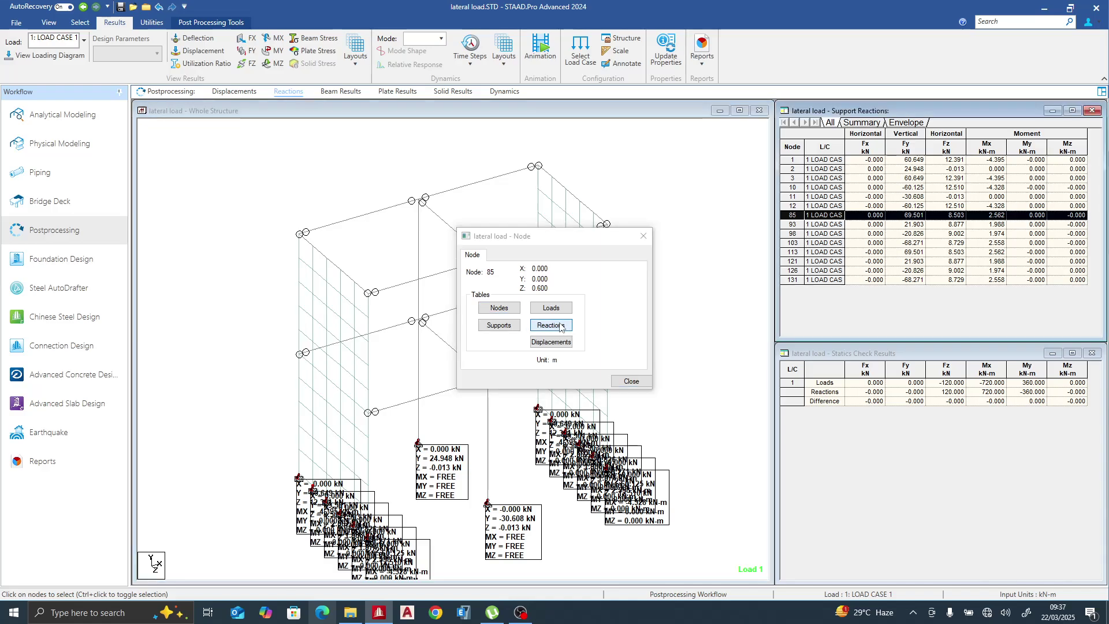
click(548, 329)
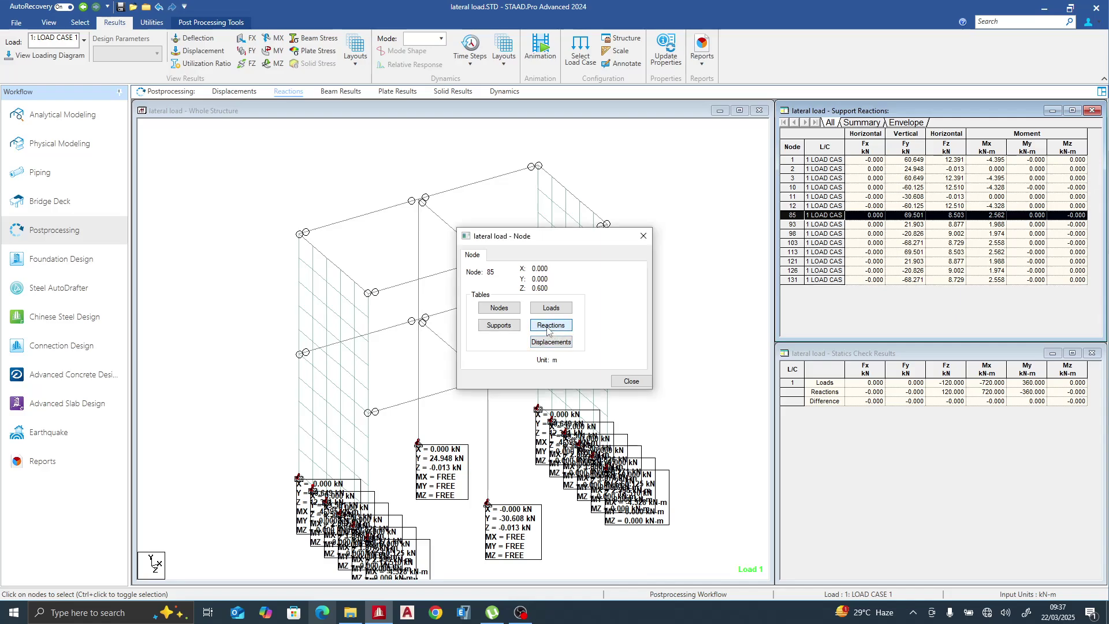
click(643, 236)
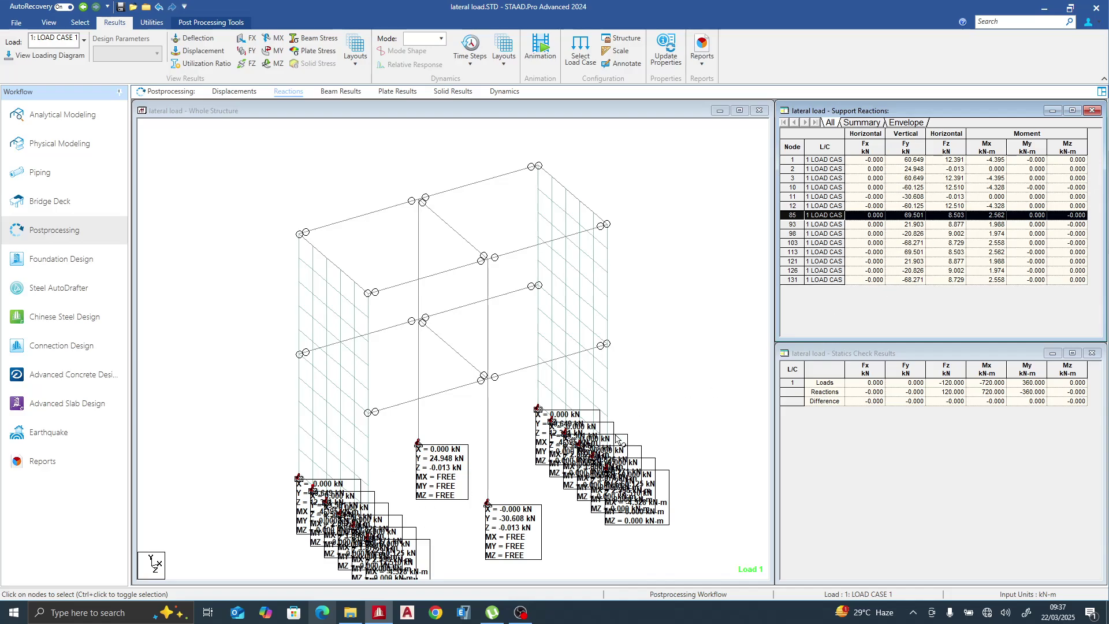
click(550, 419)
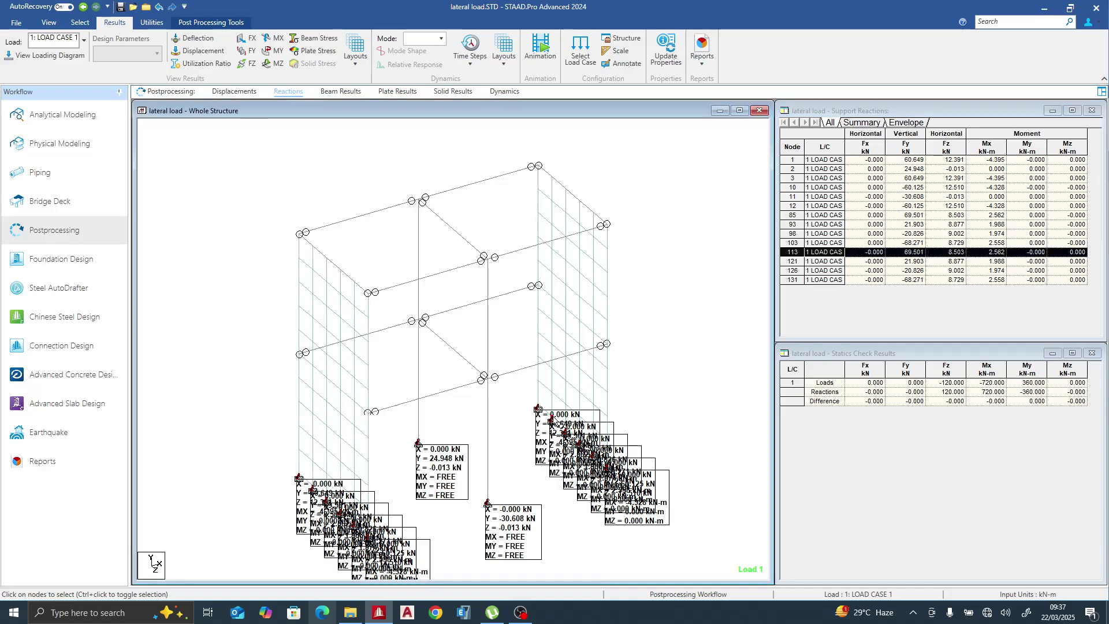